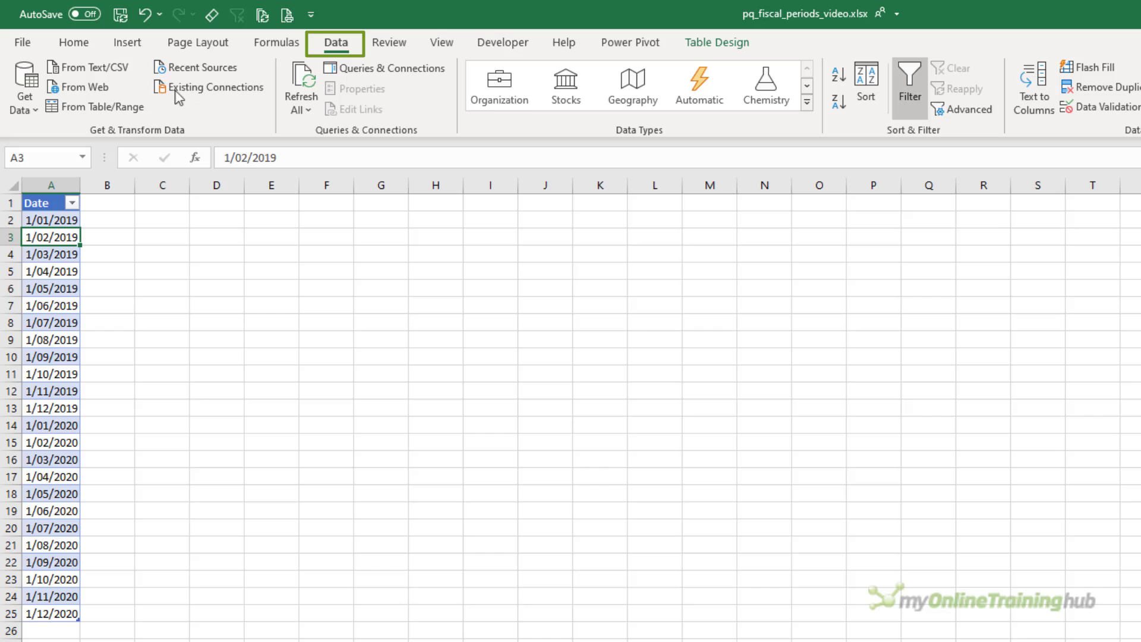
Load the date table into Power Query and set the Date column to Date, replacing the current type step
{"action": "left_click", "coordinate": [97, 110]}
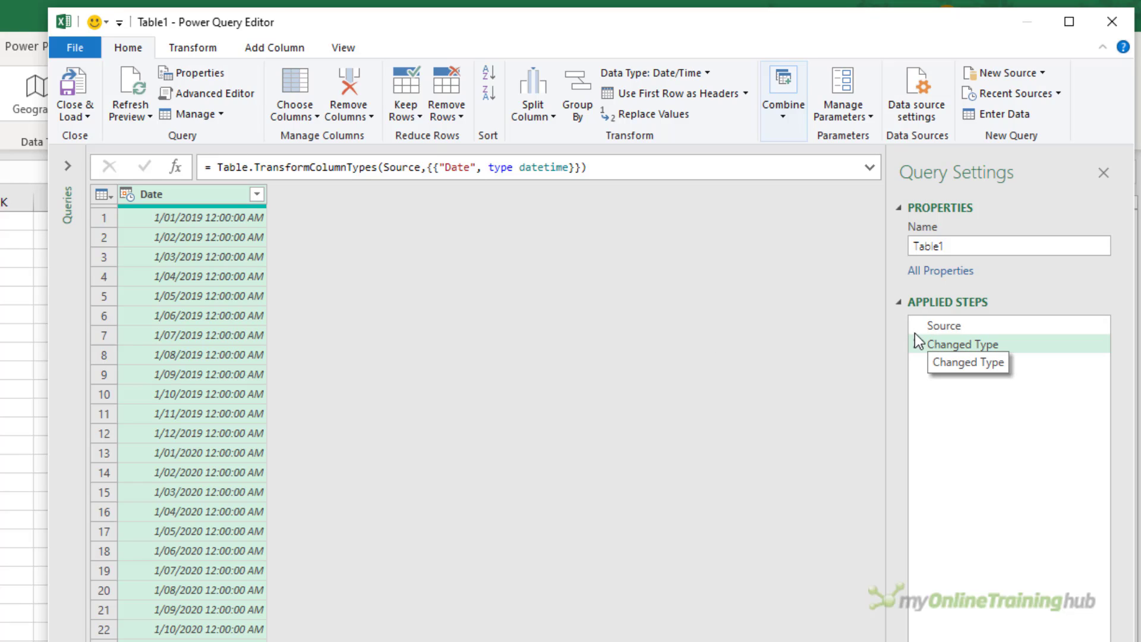
{"action": "left_click", "coordinate": [127, 195]}
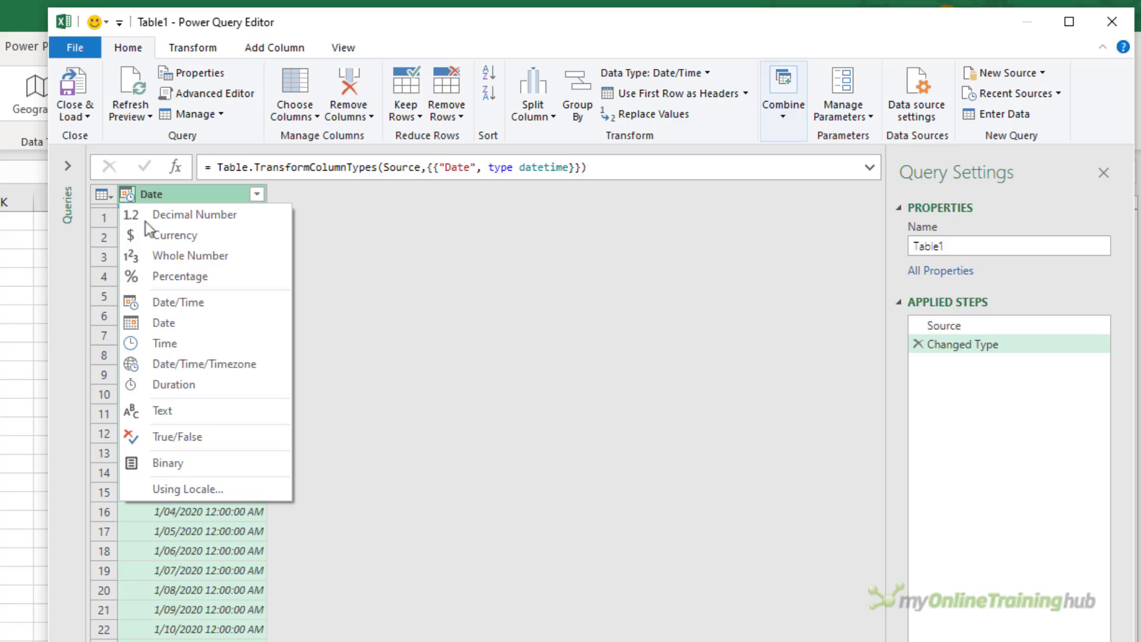
{"action": "left_click", "coordinate": [213, 323]}
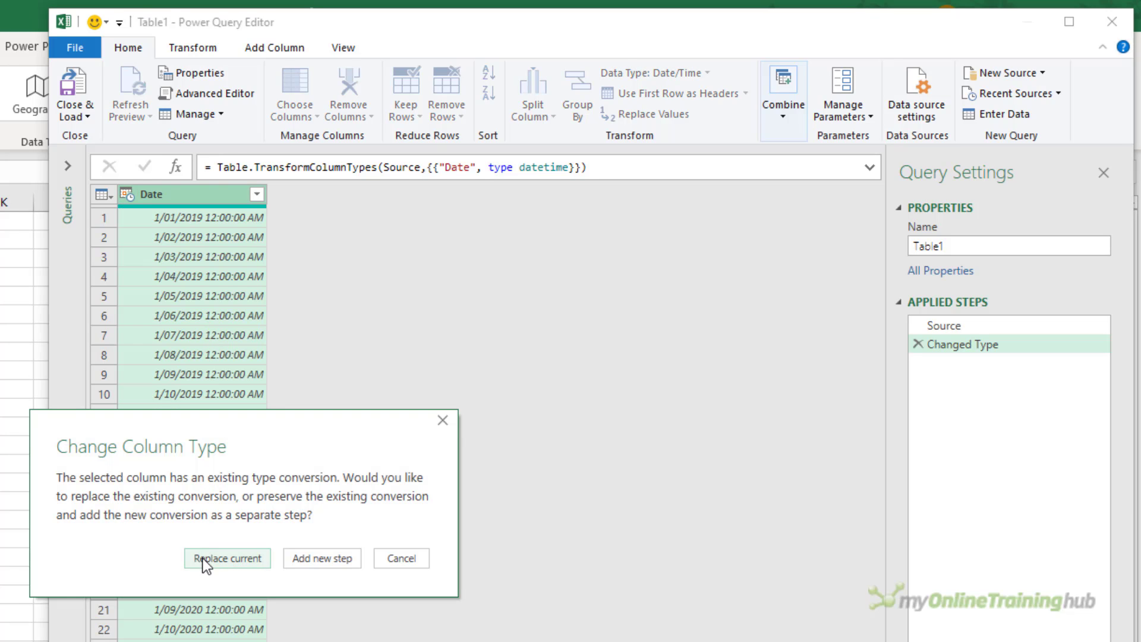
{"action": "left_click", "coordinate": [203, 559]}
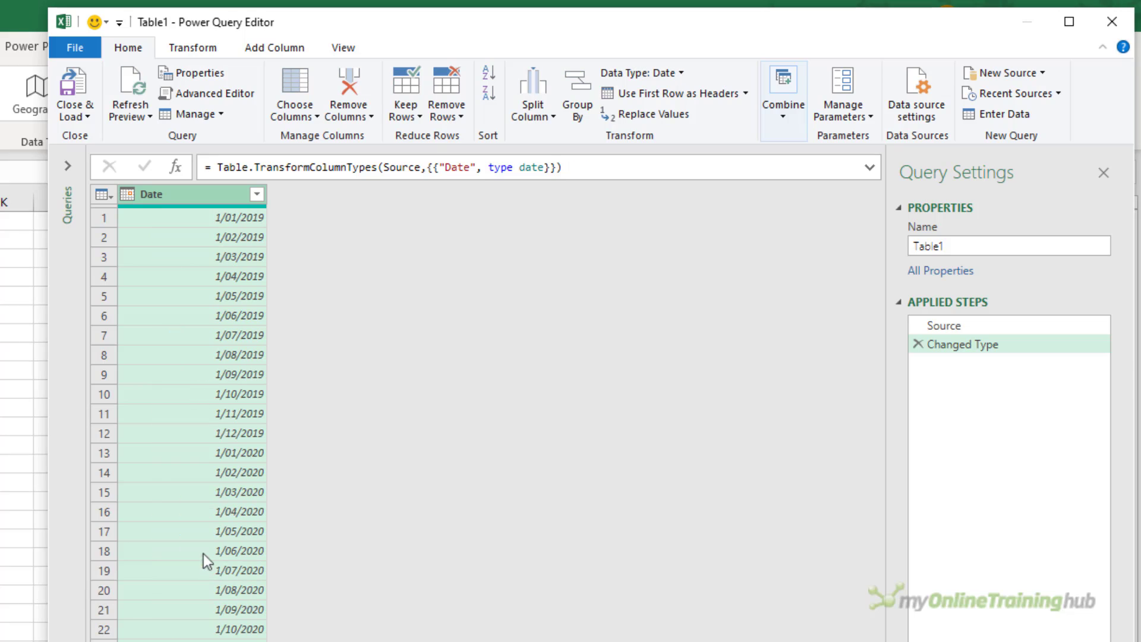
Extract Month and Year columns from the Date column using the Add Column date tools
{"action": "left_click", "coordinate": [275, 47]}
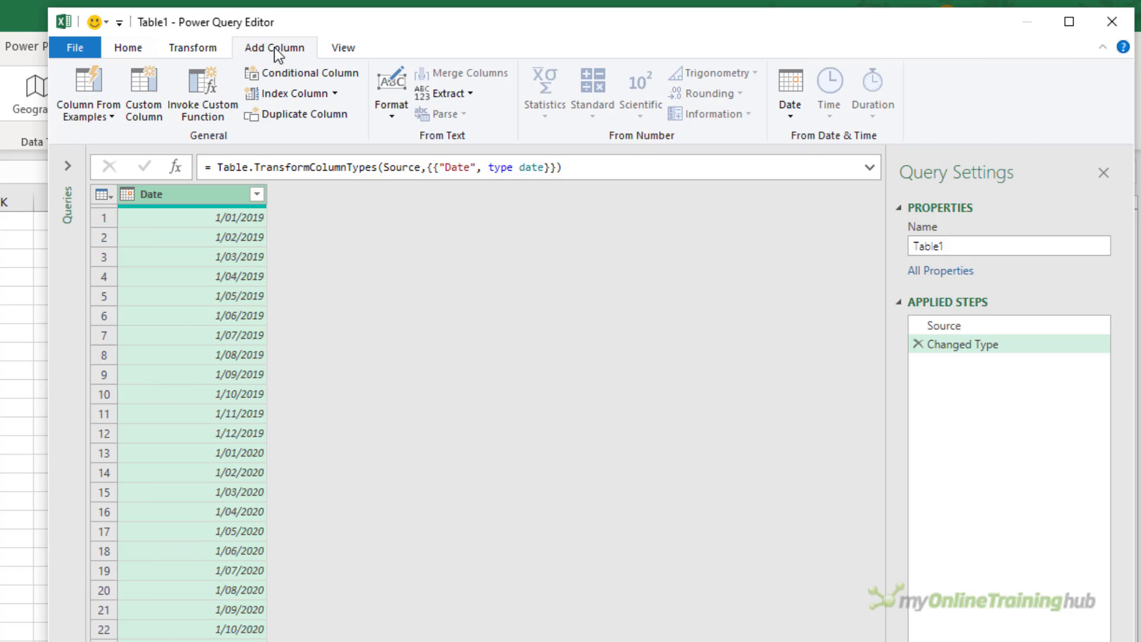
{"action": "left_click", "coordinate": [785, 111]}
{"action": "mouse_move", "coordinate": [861, 222]}
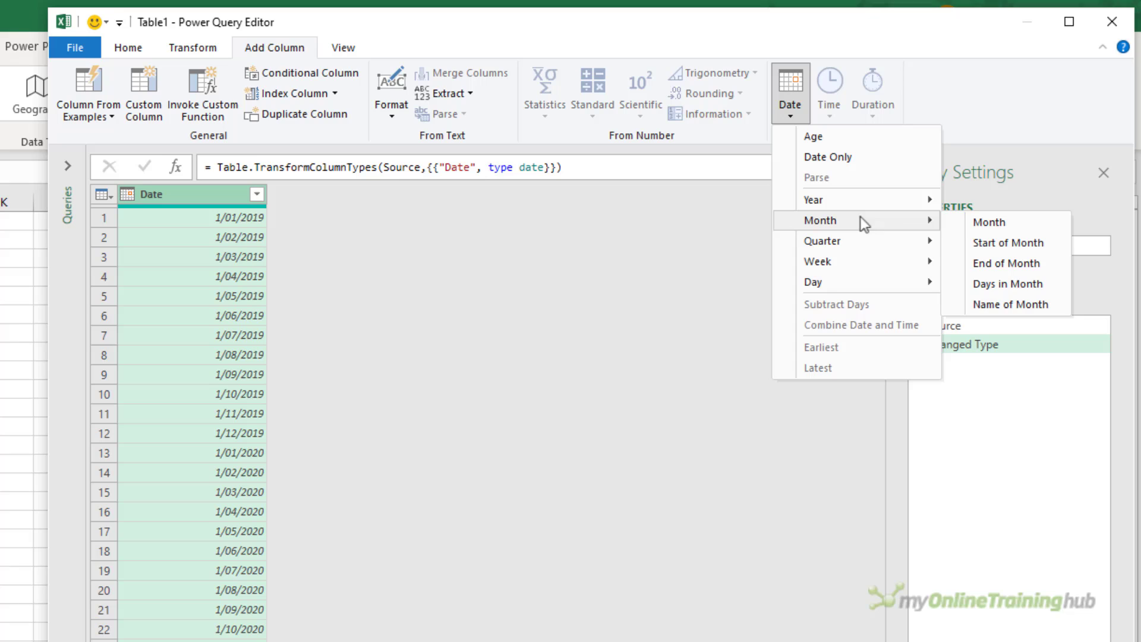
{"action": "left_click", "coordinate": [969, 221]}
{"action": "left_click", "coordinate": [216, 195]}
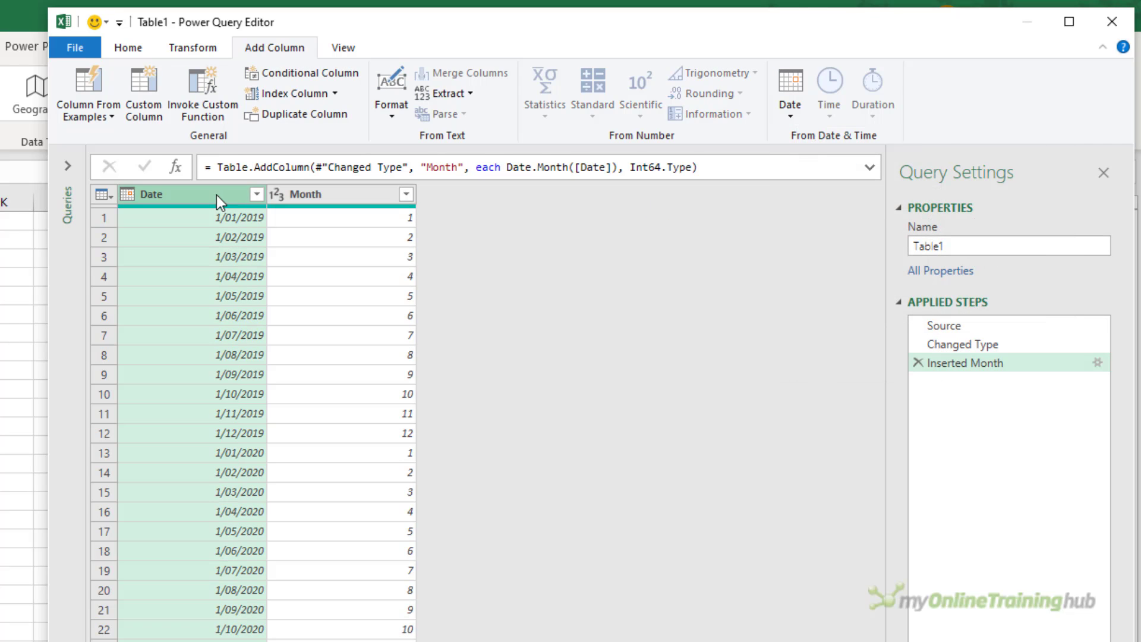
{"action": "left_click", "coordinate": [785, 113]}
{"action": "mouse_move", "coordinate": [815, 198]}
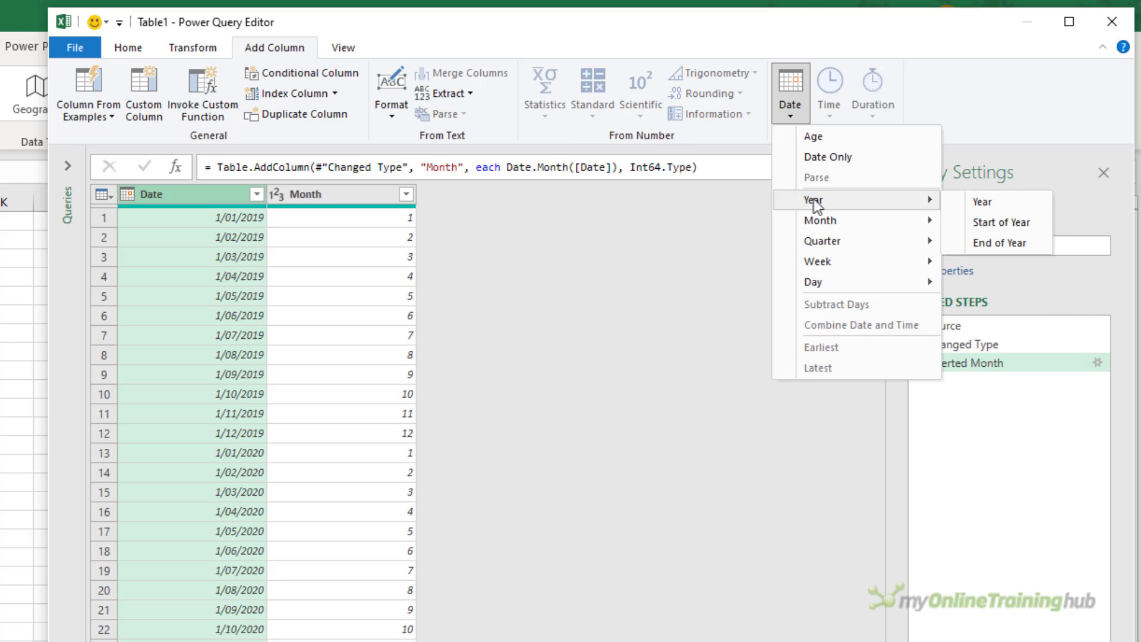
{"action": "left_click", "coordinate": [978, 200]}
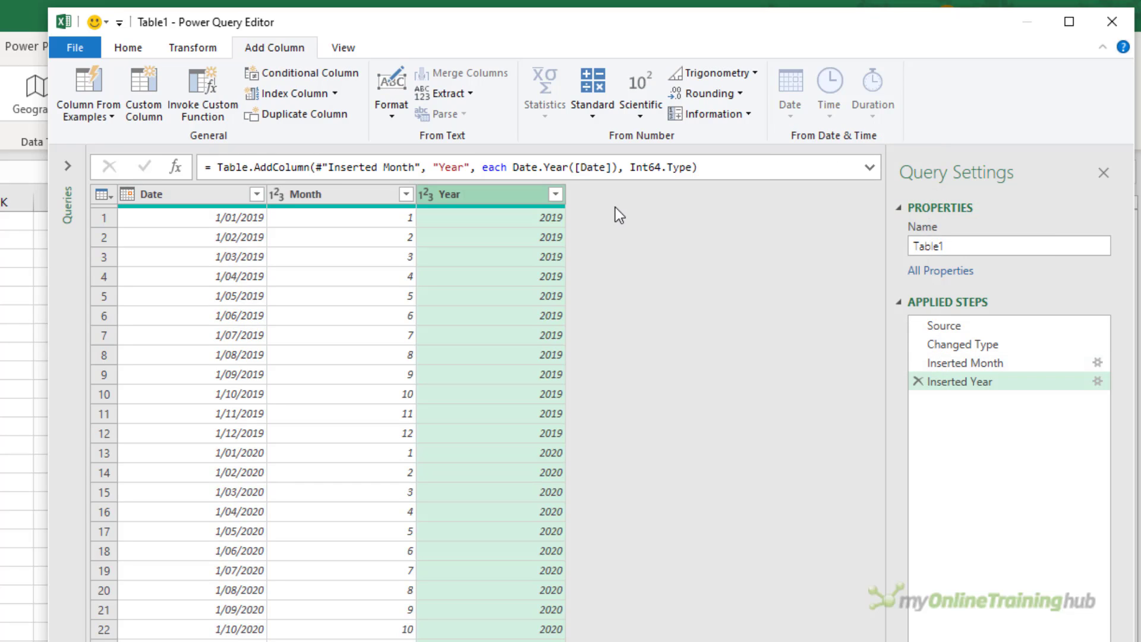
Start a conditional column named Quarter with the rule Month >= 10 gives Q2
{"action": "left_click", "coordinate": [273, 85]}
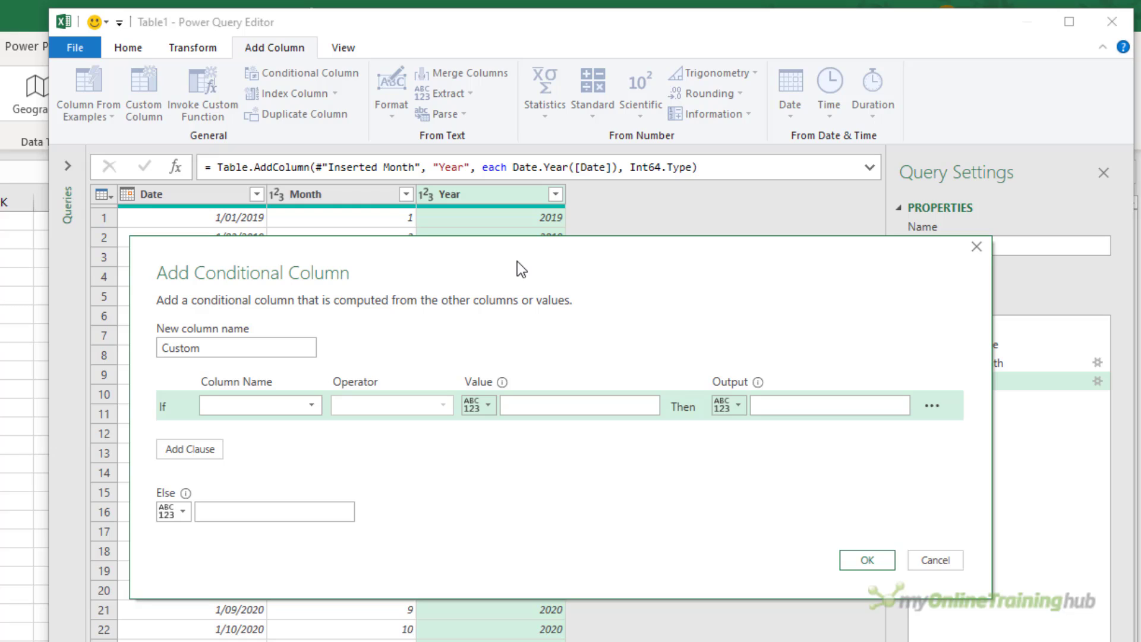
{"action": "left_click_drag", "start_coordinate": [270, 350], "coordinate": [52, 357]}
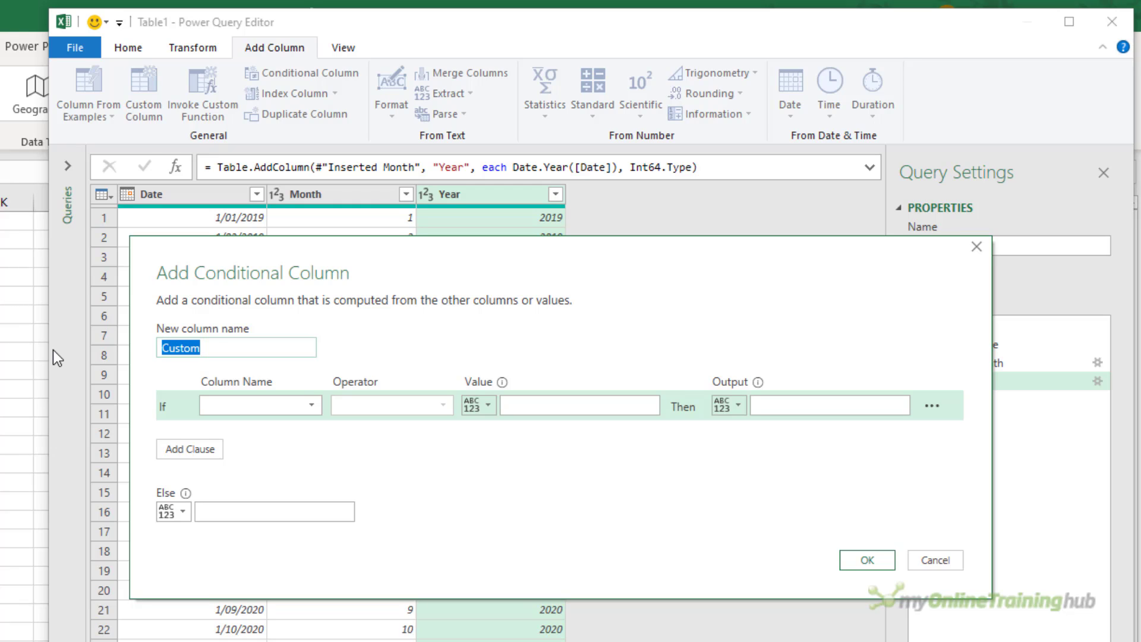
{"action": "type", "text": "Quarter"}
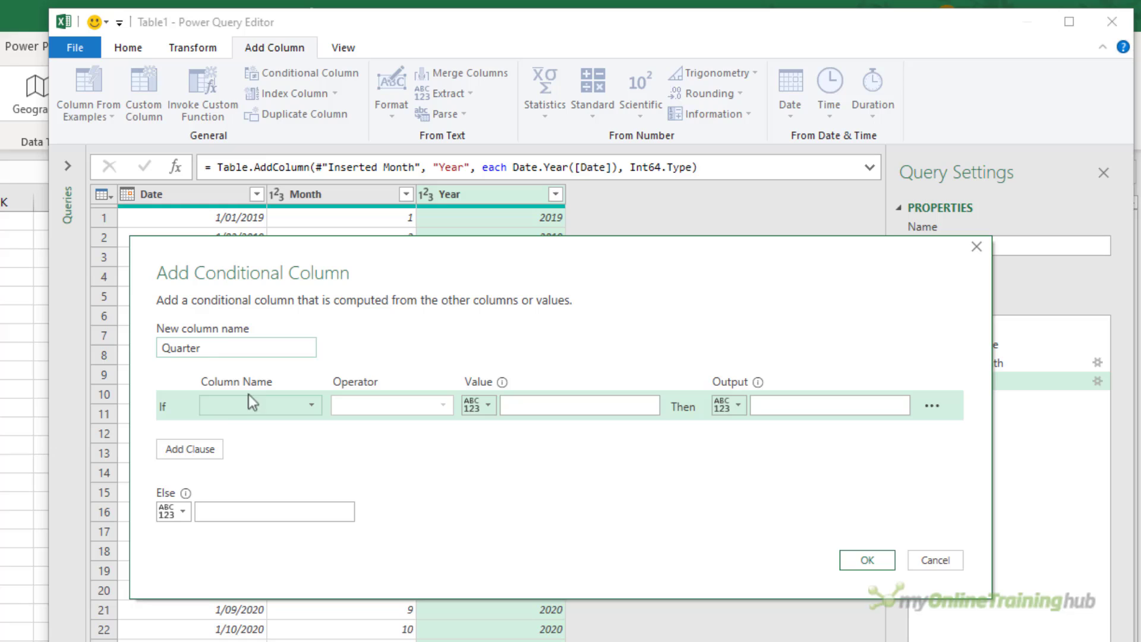
{"action": "left_click", "coordinate": [305, 406]}
{"action": "left_click", "coordinate": [262, 443]}
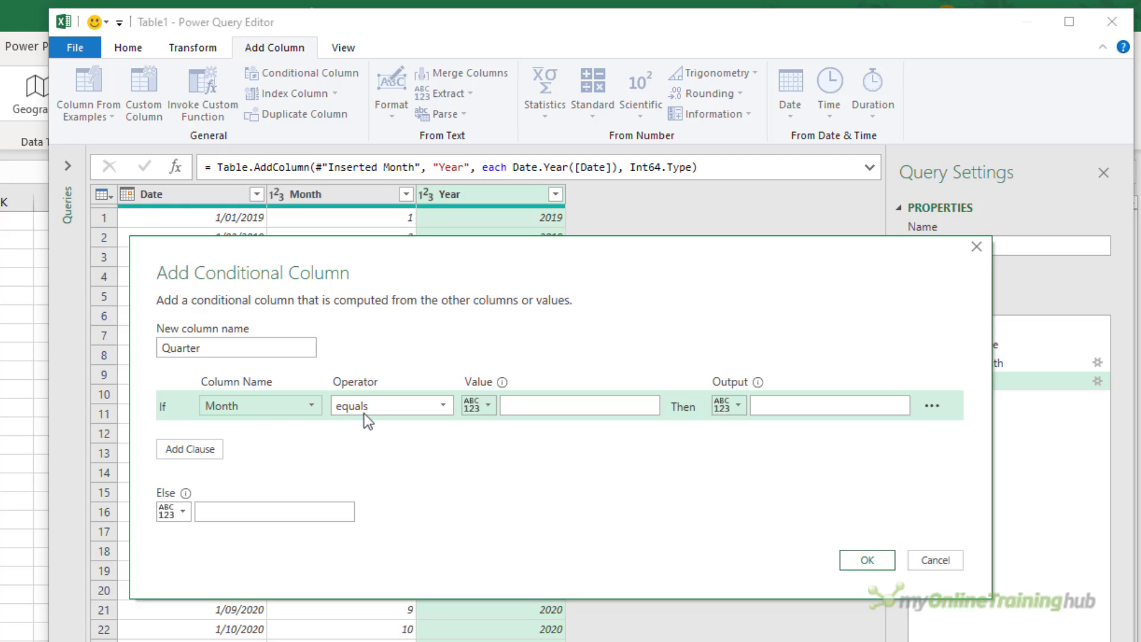
{"action": "left_click", "coordinate": [364, 413]}
{"action": "left_click", "coordinate": [402, 483]}
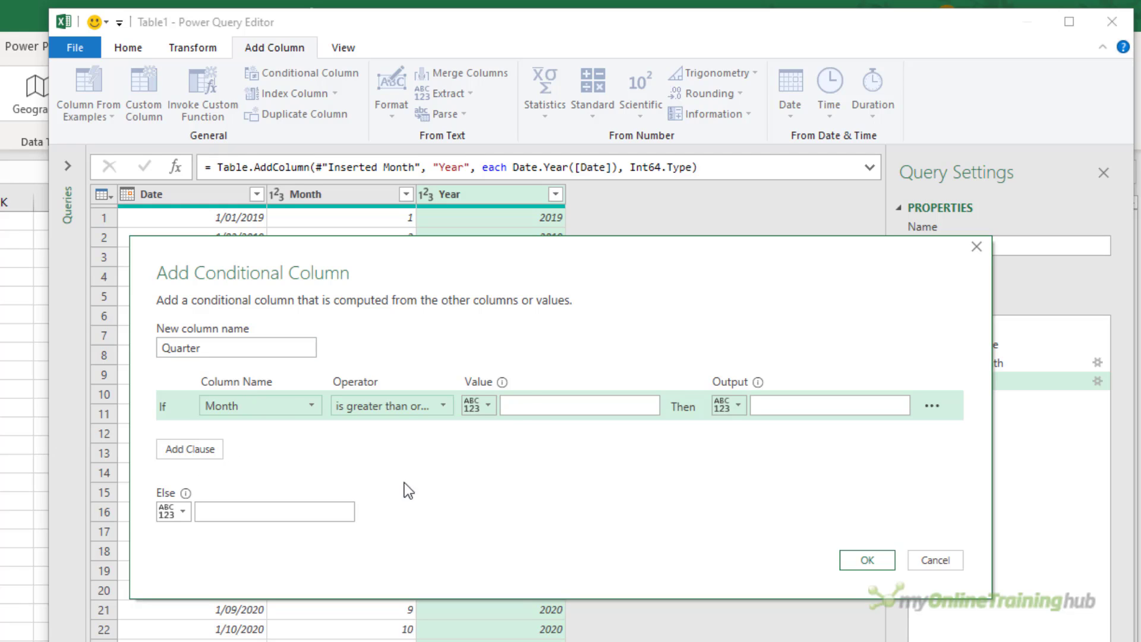
{"action": "left_click", "coordinate": [531, 406]}
{"action": "type", "text": "10"}
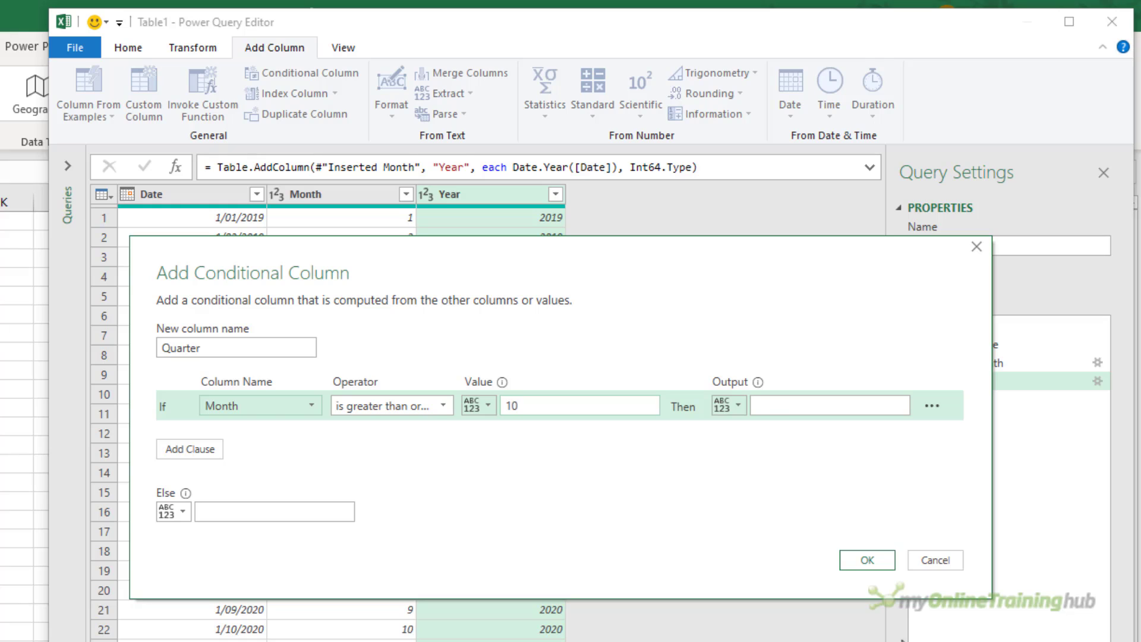
{"action": "left_click", "coordinate": [808, 408]}
{"action": "type", "text": "Q2"}
Add a second clause: Month >= 7 gives Q1
{"action": "left_click", "coordinate": [199, 448]}
{"action": "left_click", "coordinate": [248, 437]}
{"action": "left_click", "coordinate": [253, 473]}
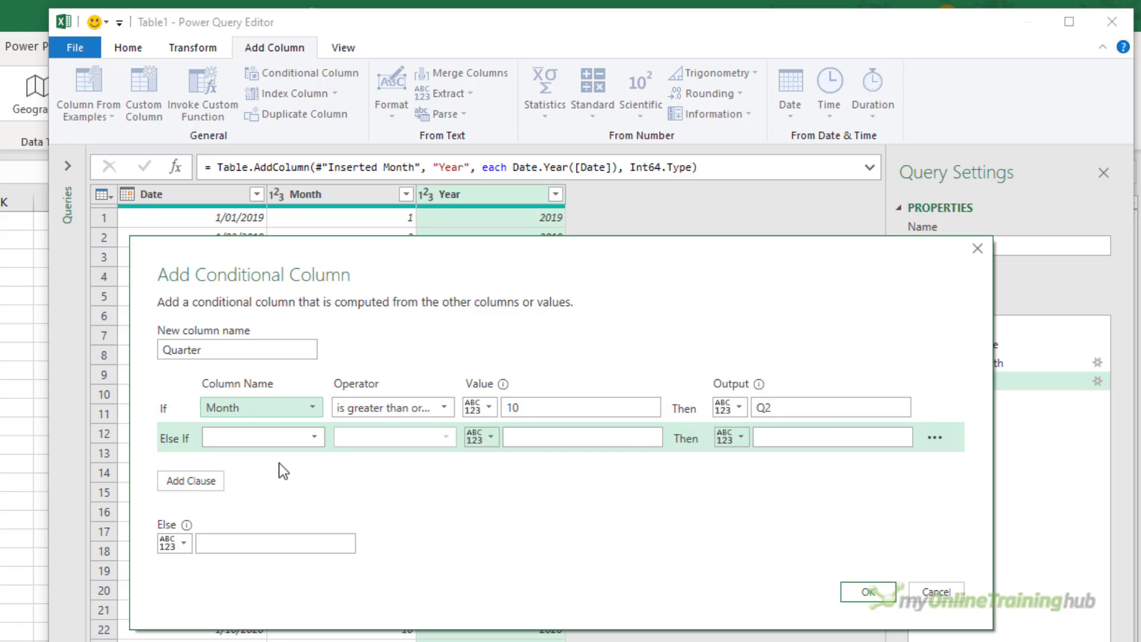
{"action": "left_click", "coordinate": [350, 436]}
{"action": "left_click", "coordinate": [418, 513]}
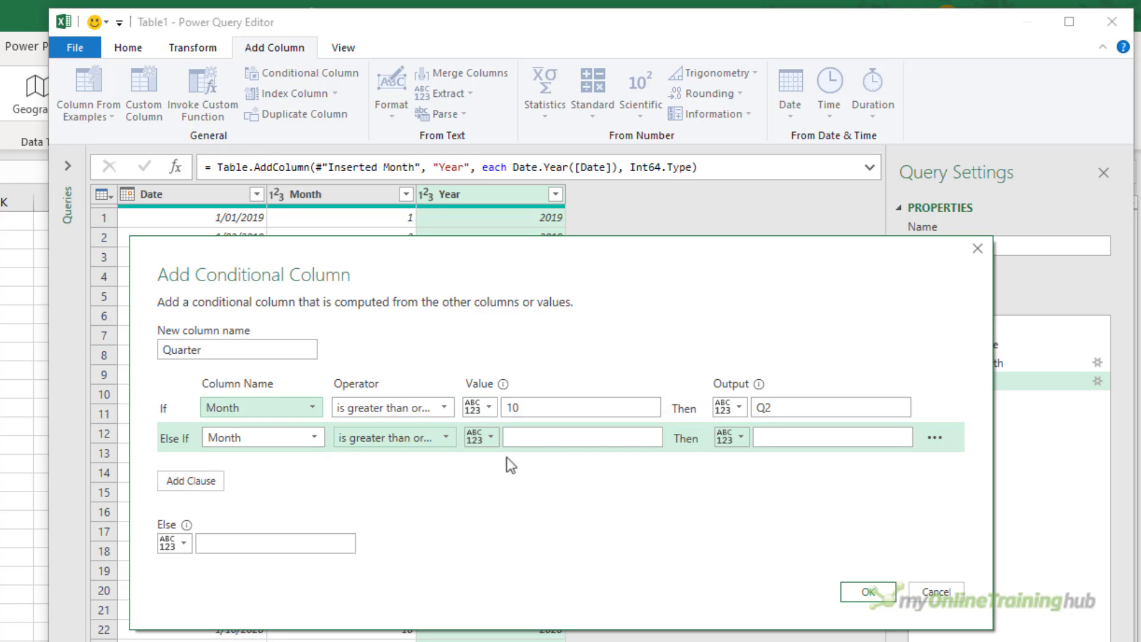
{"action": "left_click", "coordinate": [509, 437]}
{"action": "type", "text": "7"}
{"action": "key", "text": "Tab"}
{"action": "key", "text": "Tab"}
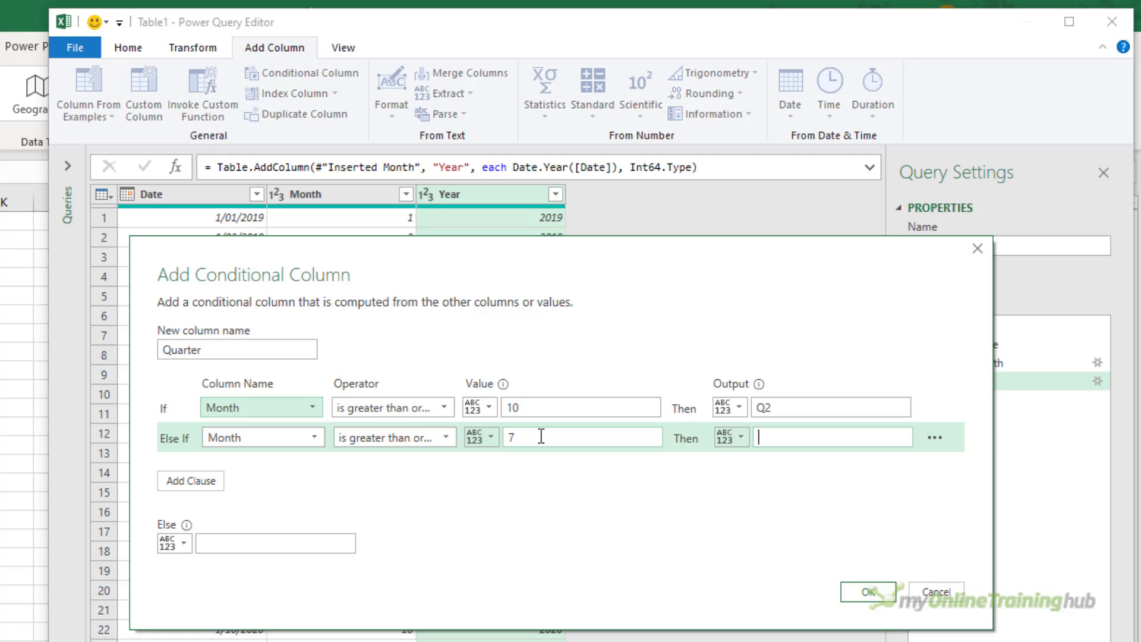
{"action": "type", "text": "Q1"}
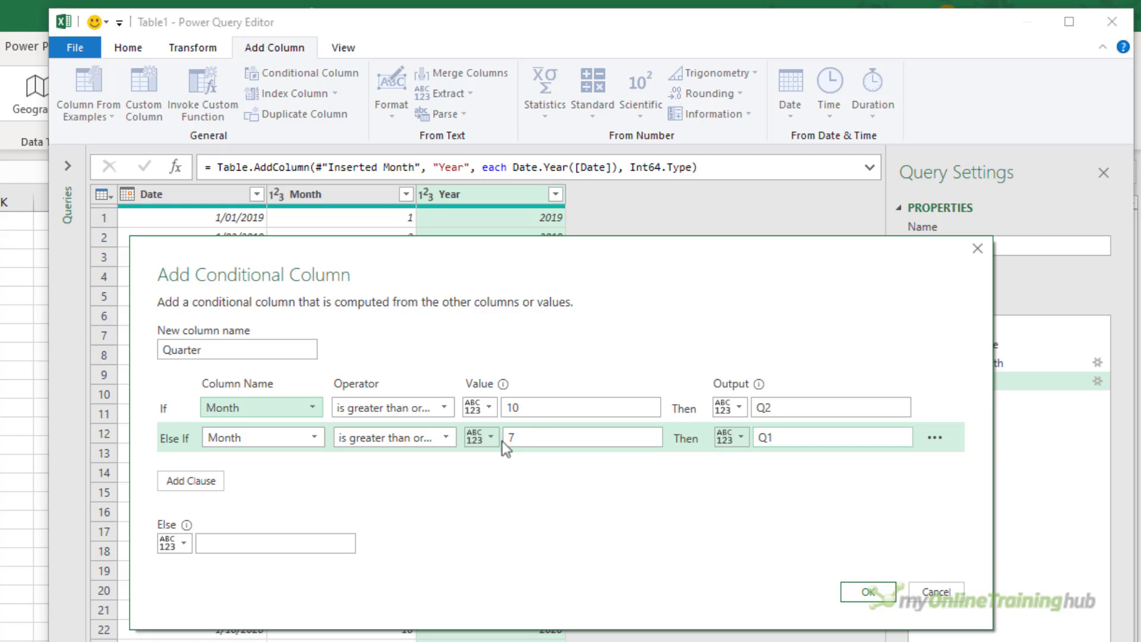
Add a third clause Month >= 4 gives Q4, with Q3 as the else value
{"action": "left_click", "coordinate": [194, 481]}
{"action": "left_click", "coordinate": [239, 469]}
{"action": "left_click", "coordinate": [244, 504]}
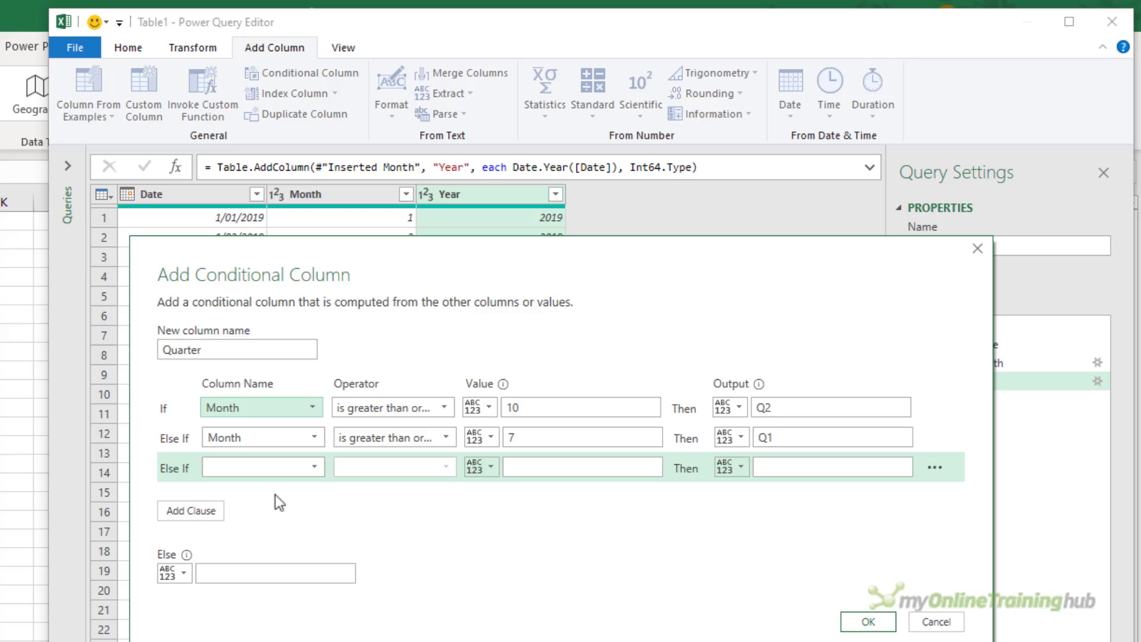
{"action": "left_click", "coordinate": [358, 468]}
{"action": "left_click", "coordinate": [365, 542]}
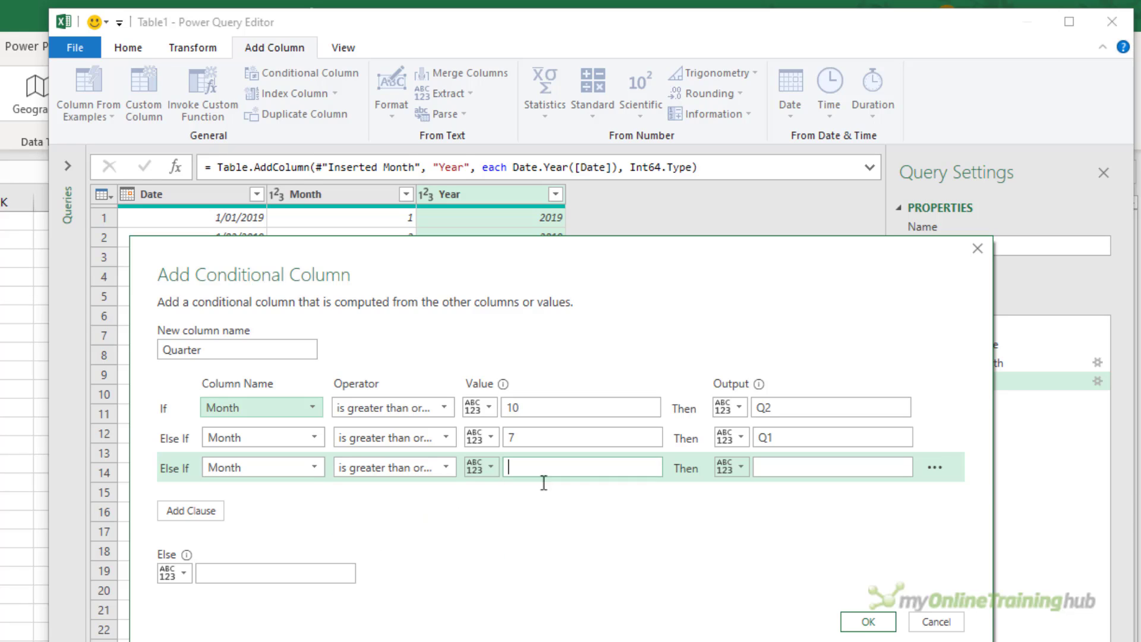
{"action": "type", "text": "4"}
{"action": "key", "text": "Tab"}
{"action": "key", "text": "Tab"}
{"action": "type", "text": "Q4"}
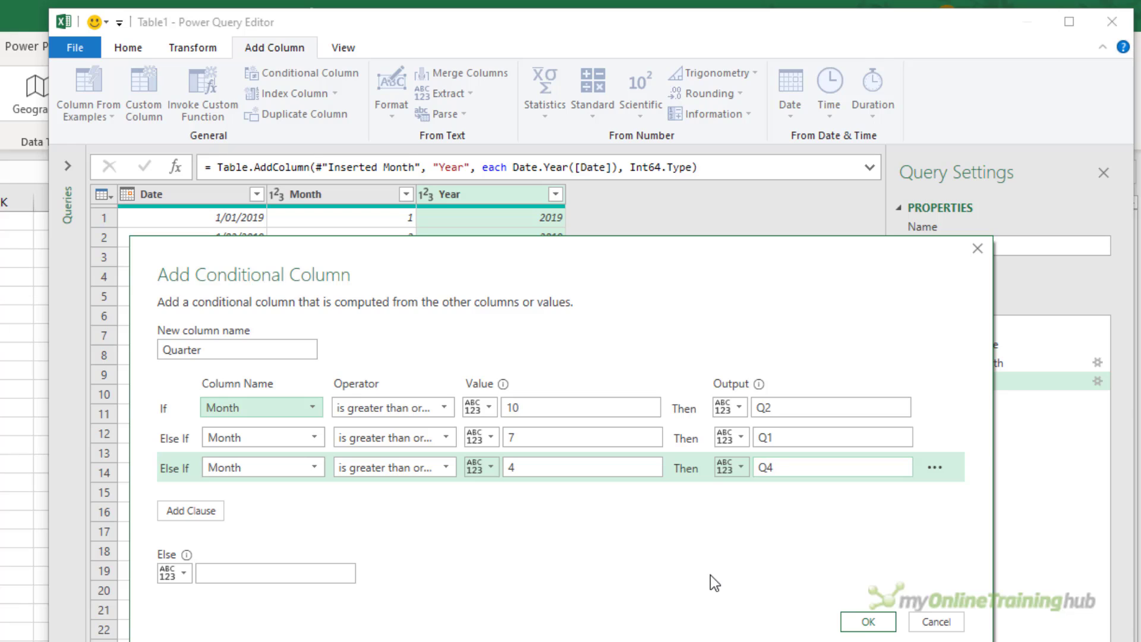
{"action": "left_click", "coordinate": [283, 572]}
{"action": "type", "text": "Q3"}
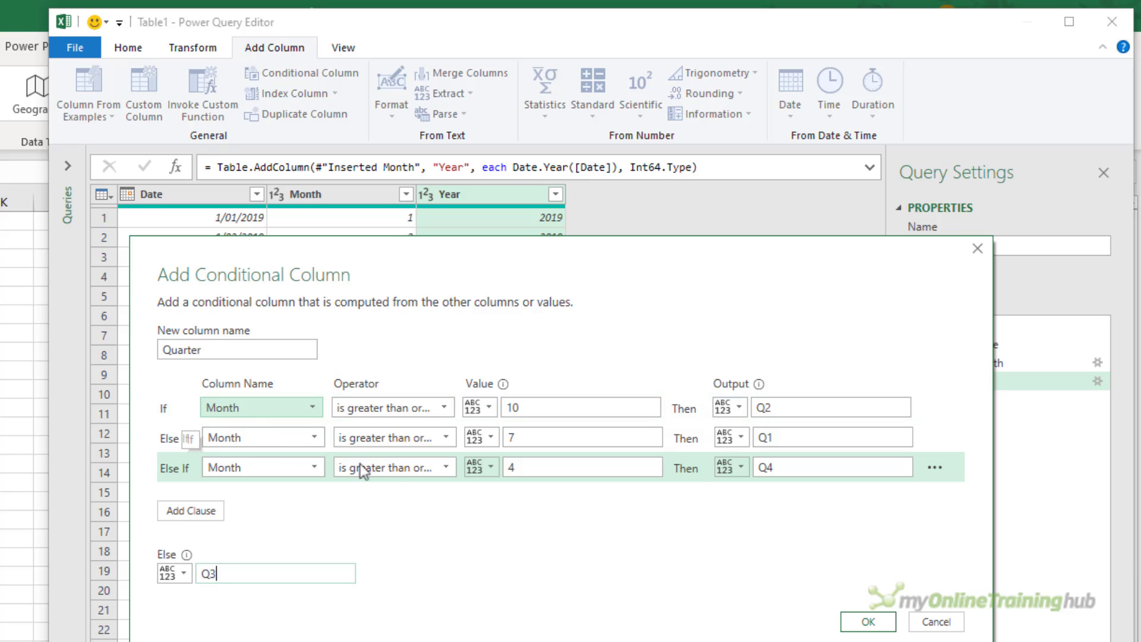
Create the Quarter conditional column and set its data type to Text
{"action": "left_click", "coordinate": [859, 624]}
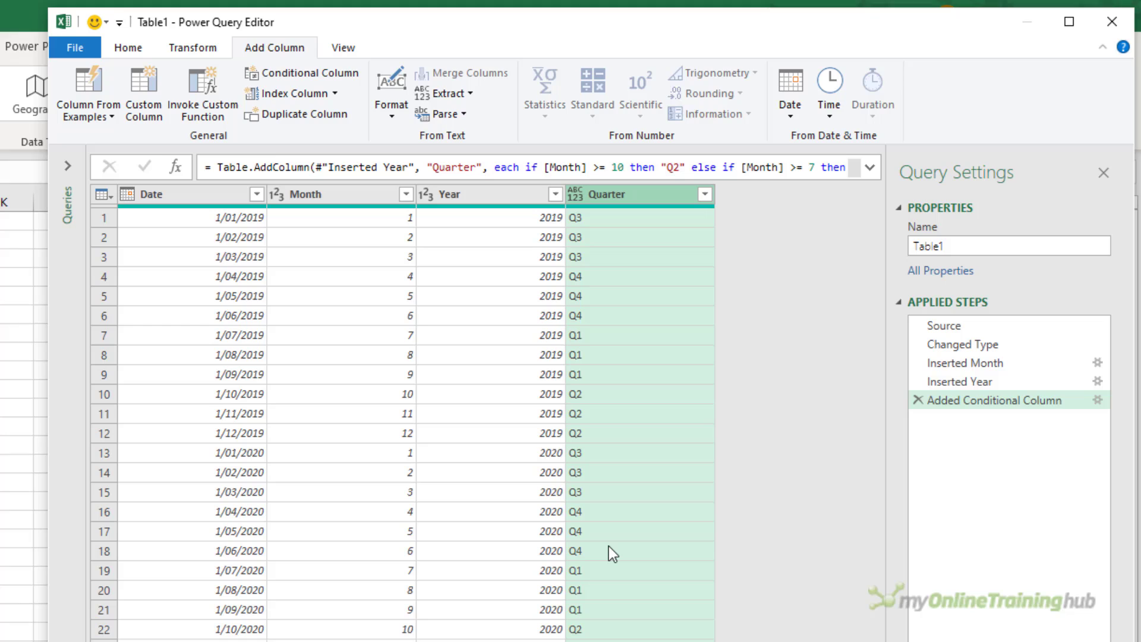
{"action": "left_click", "coordinate": [574, 194]}
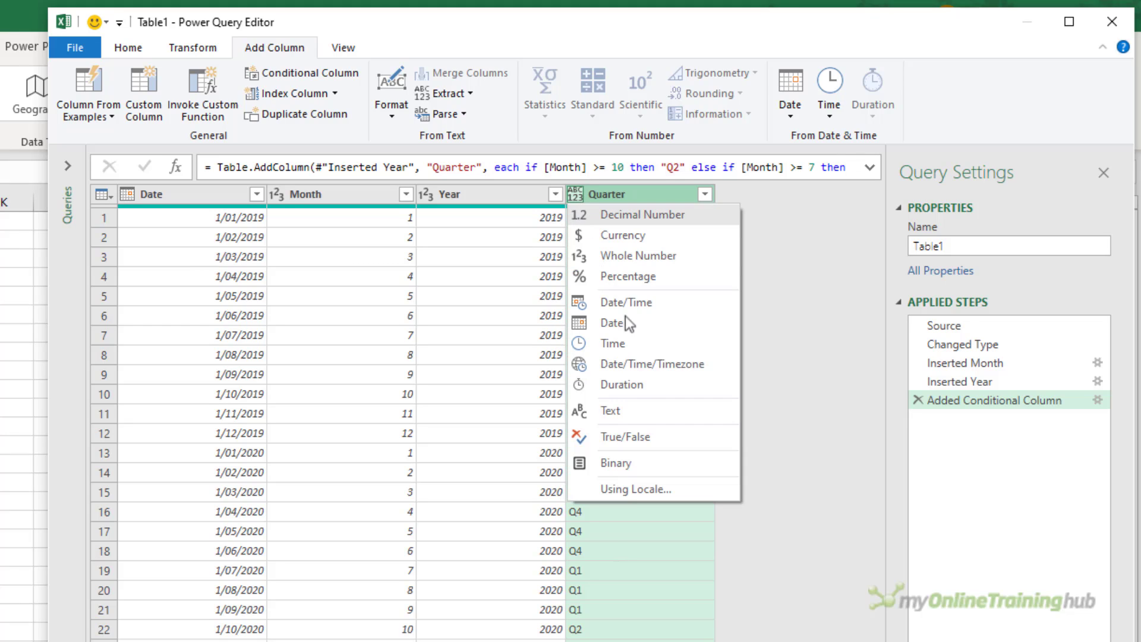
{"action": "left_click", "coordinate": [669, 416]}
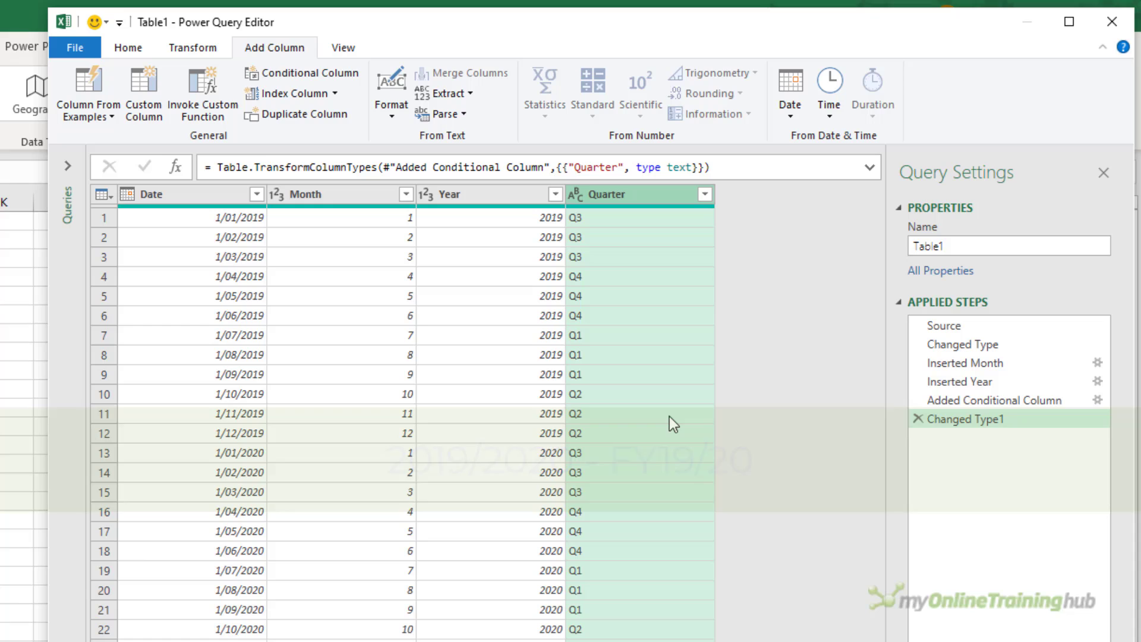
Name a custom column Fiscal Year and begin its formula: if [Month] < 7 then "FY" & …
{"action": "left_click", "coordinate": [148, 110]}
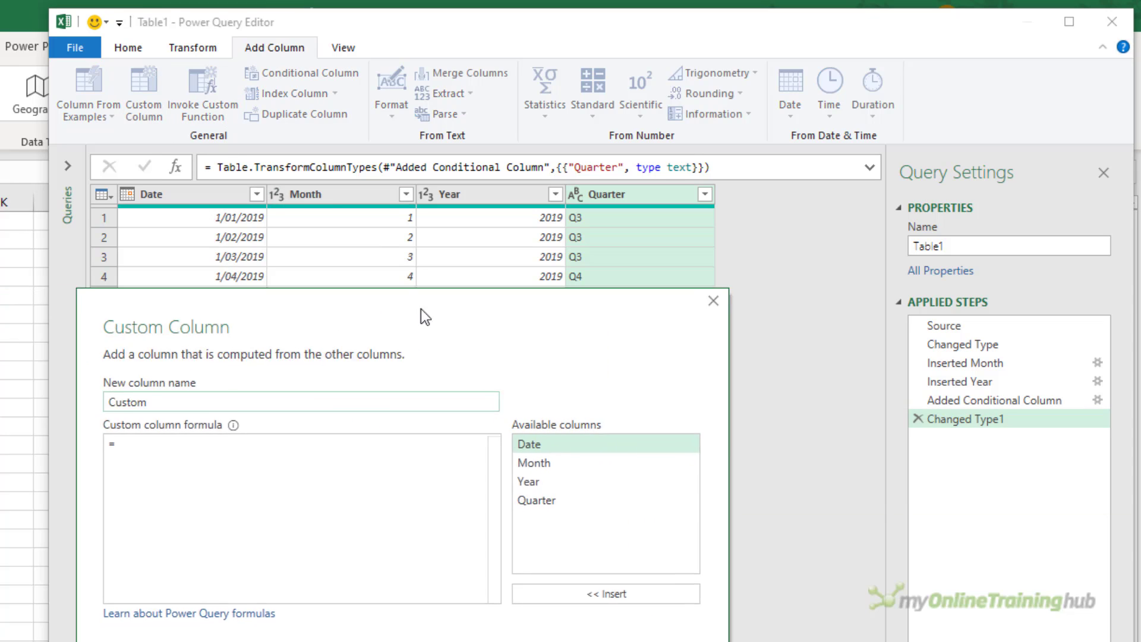
{"action": "type", "text": "Fiscal Year"}
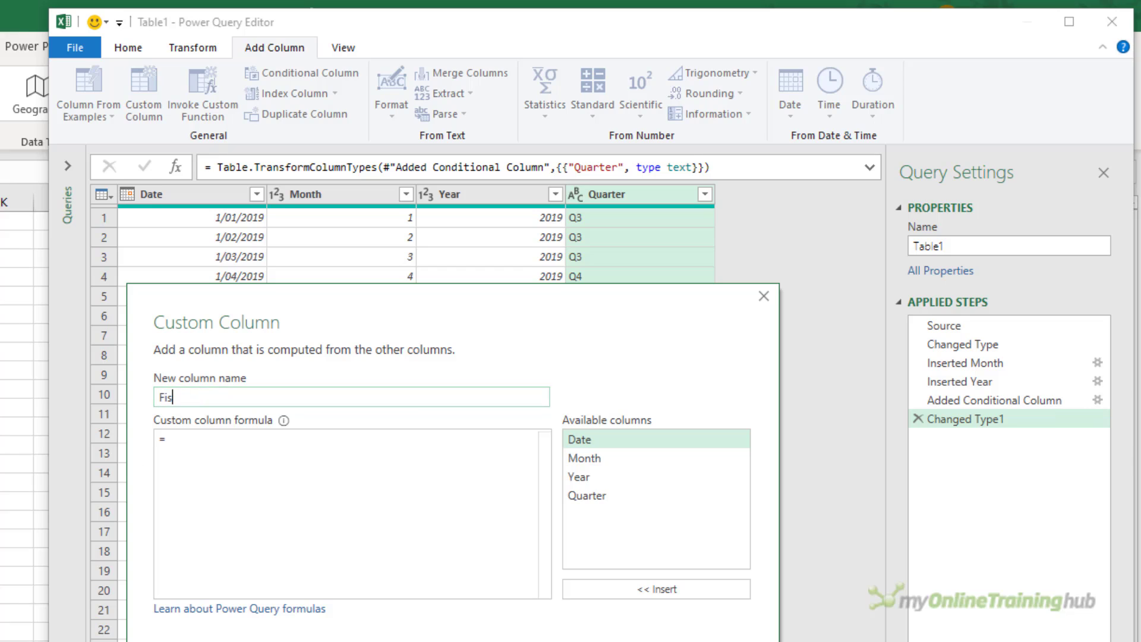
{"action": "key", "text": "Tab"}
{"action": "type", "text": "if"}
{"action": "double_click", "coordinate": [633, 459]}
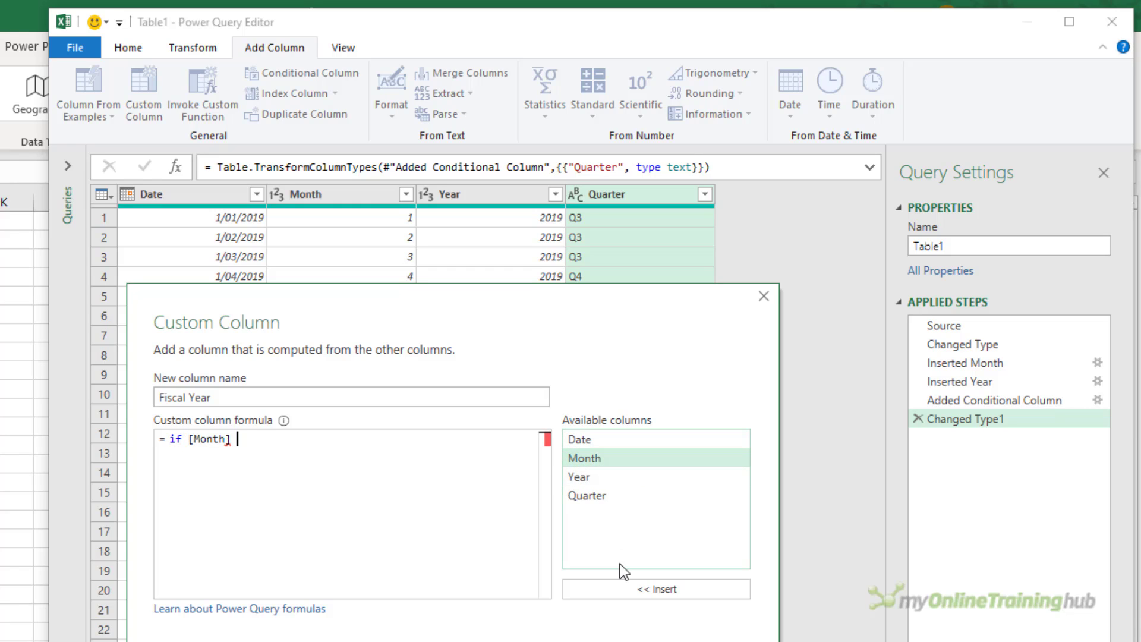
{"action": "type", "text": "< 7 then"}
{"action": "type", "text": "\"FY\" &"}
{"action": "key", "text": "Return"}
{"action": "type", "text": "Text.En"}
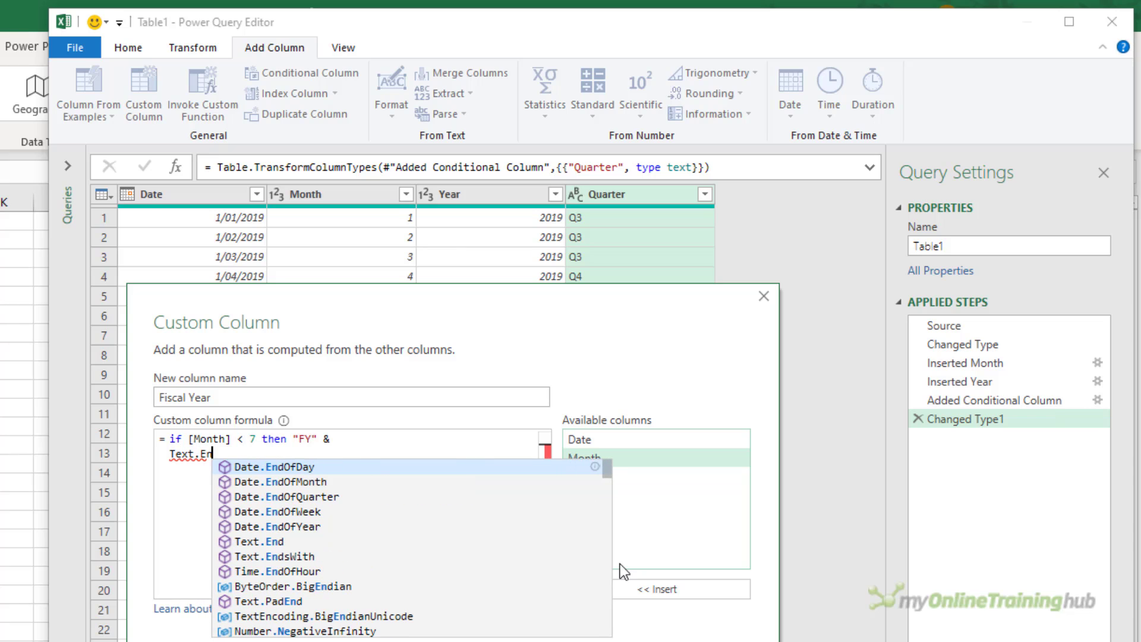
{"action": "type", "text": "d("}
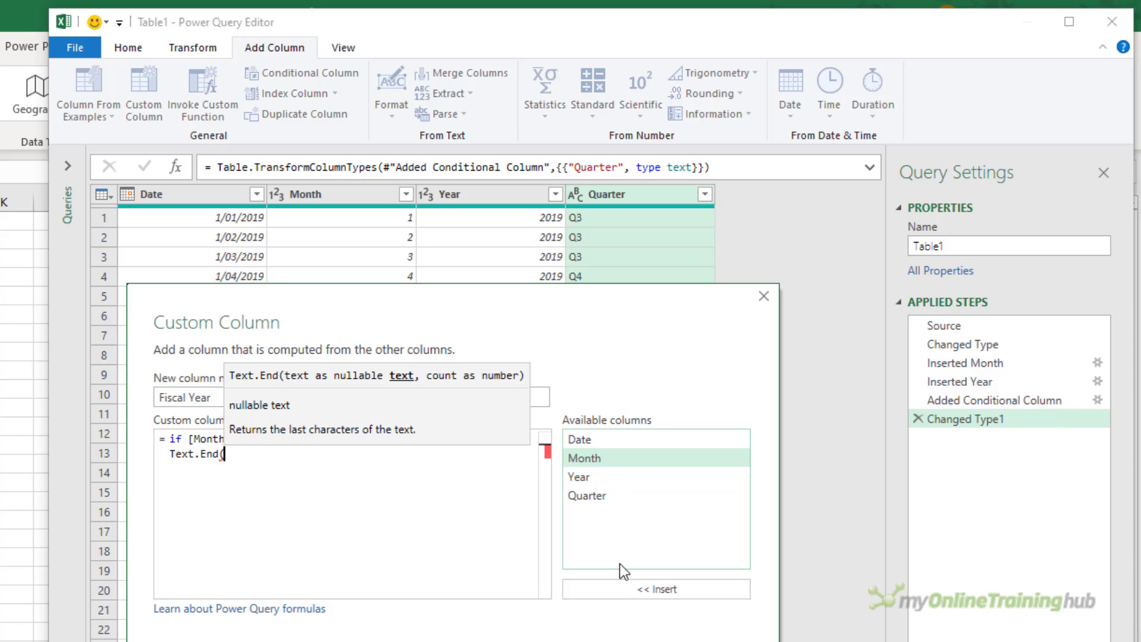
{"action": "type", "text": "Numbe"}
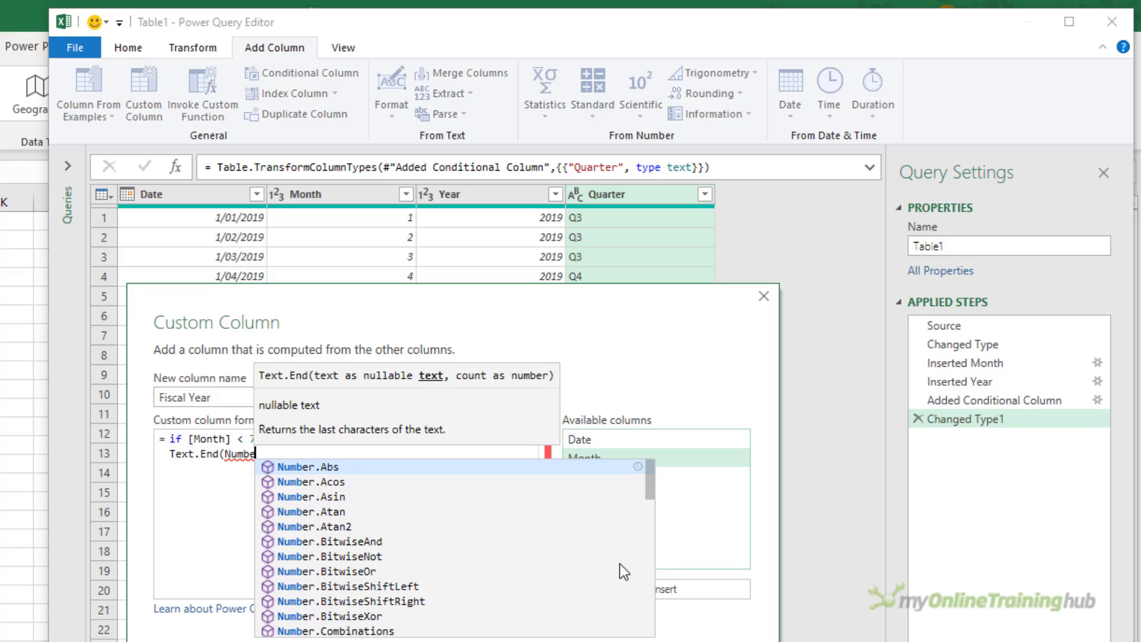
{"action": "type", "text": "r.ToText("}
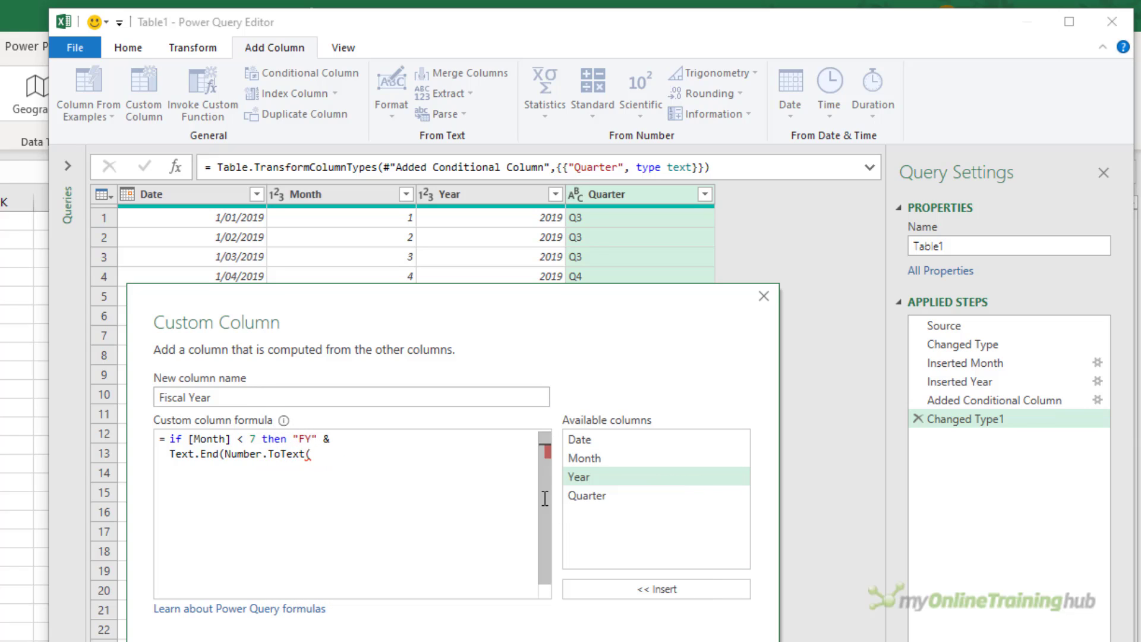
Complete the then branch with last two digits of [Year]-1, "/", and [Year]
{"action": "double_click", "coordinate": [576, 476]}
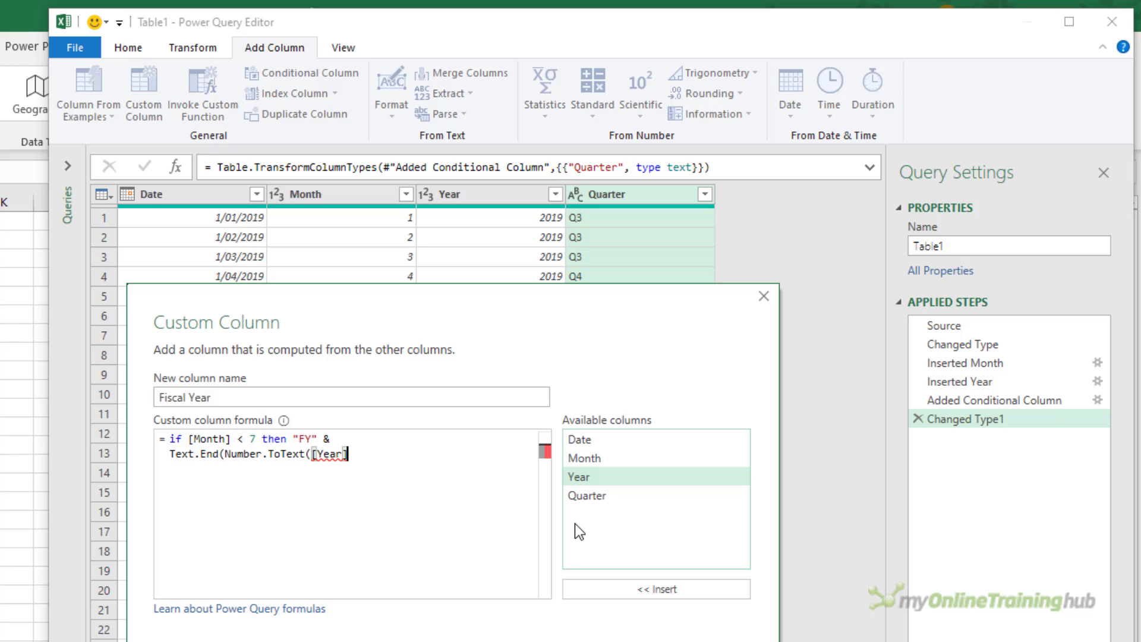
{"action": "type", "text": "-1"}
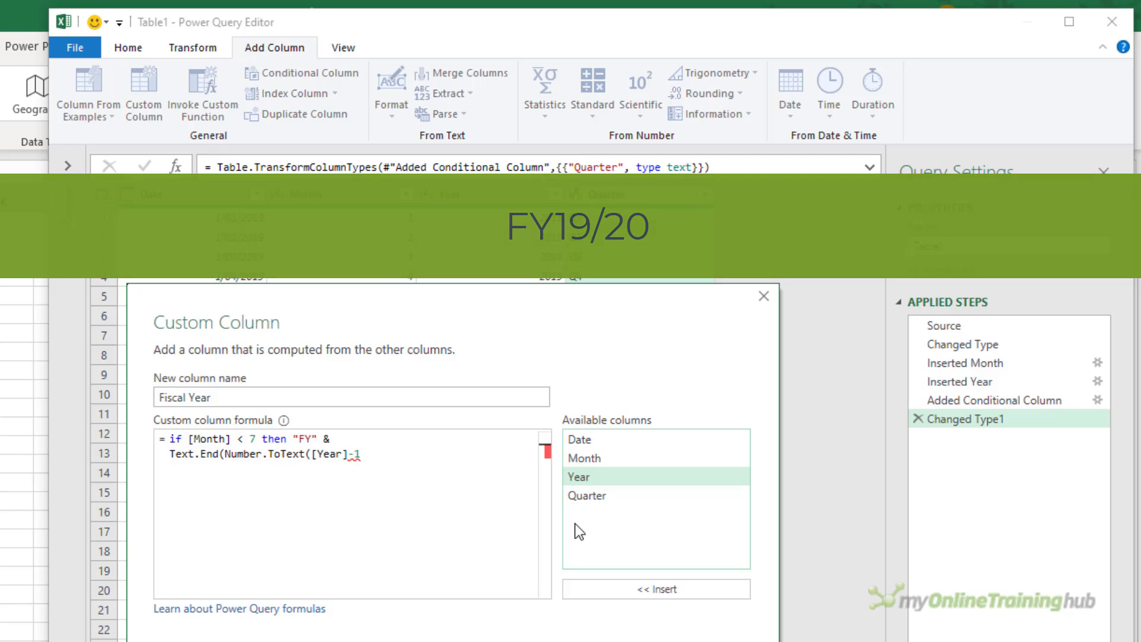
{"action": "type", "text": ")"}
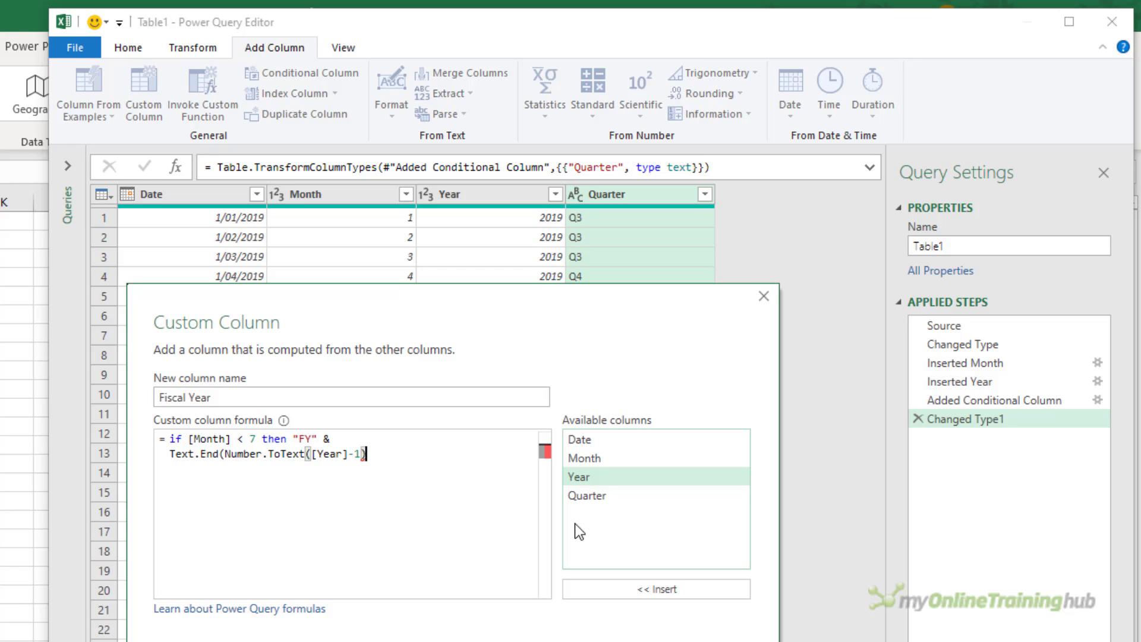
{"action": "type", "text": ",2) & \"/\" &"}
{"action": "key", "text": "Return"}
{"action": "type", "text": "Text"}
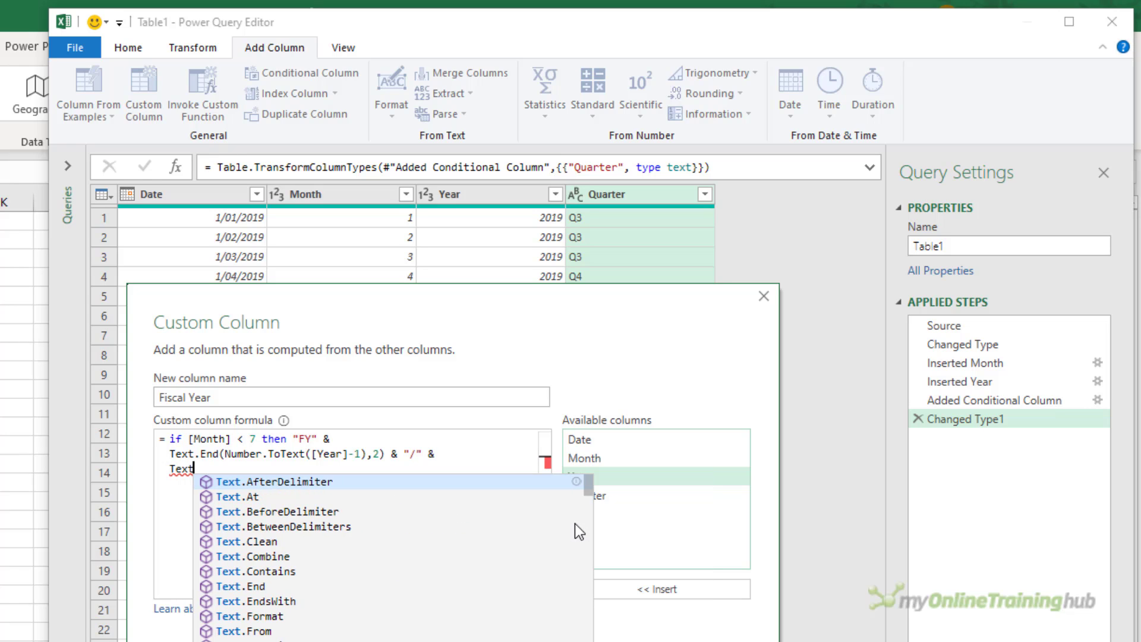
{"action": "type", "text": ".End(N"}
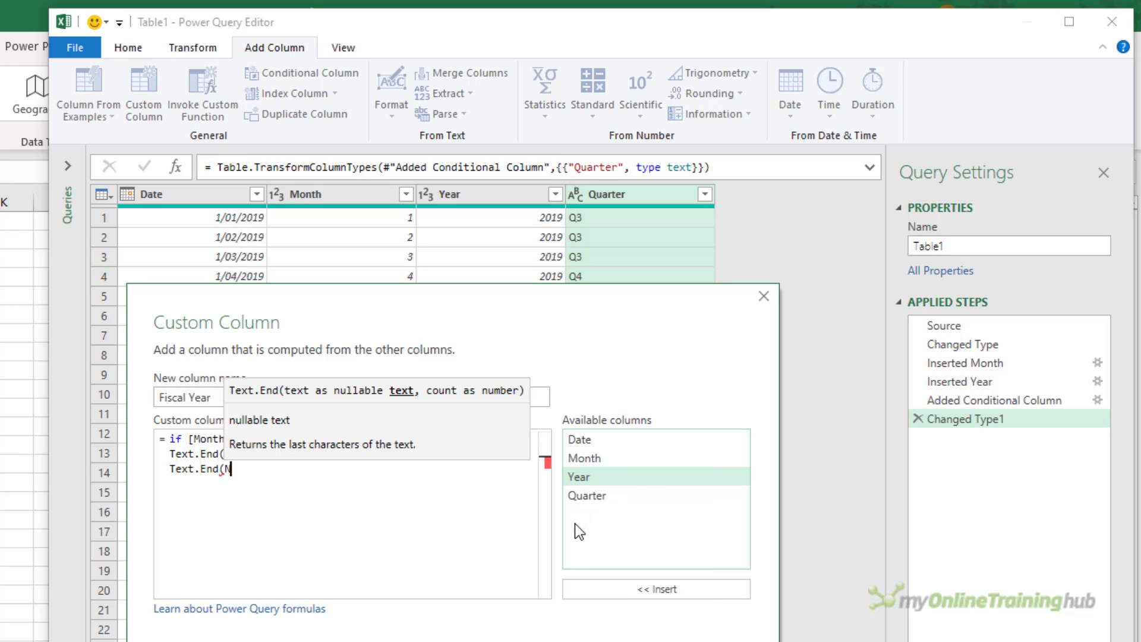
{"action": "type", "text": "umber.ToText("}
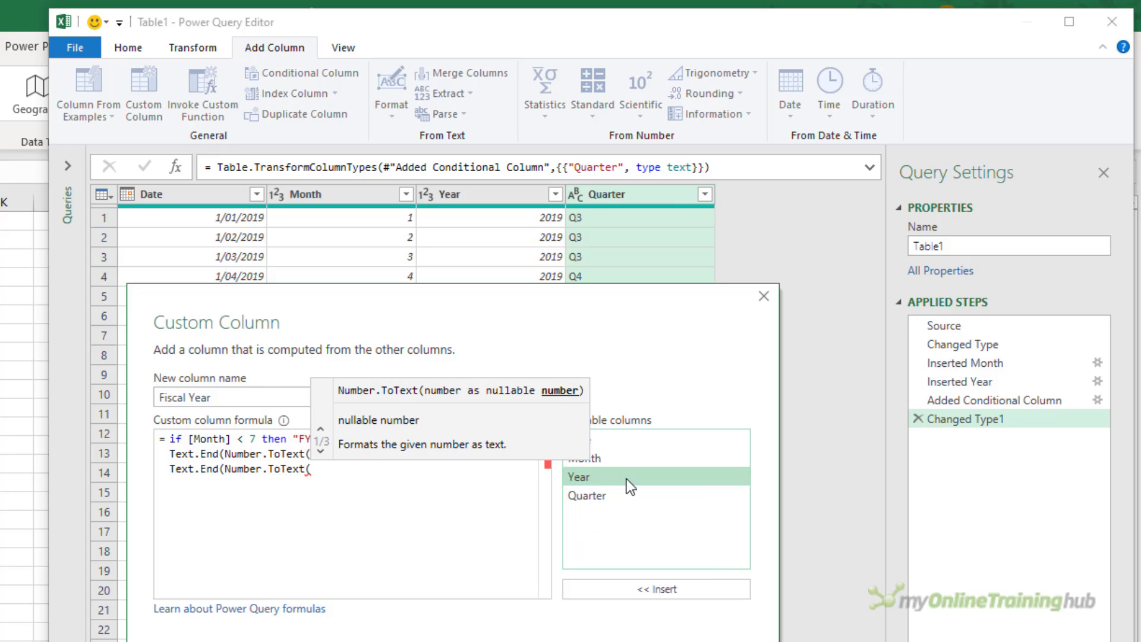
{"action": "double_click", "coordinate": [627, 479]}
{"action": "type", "text": "),2)"}
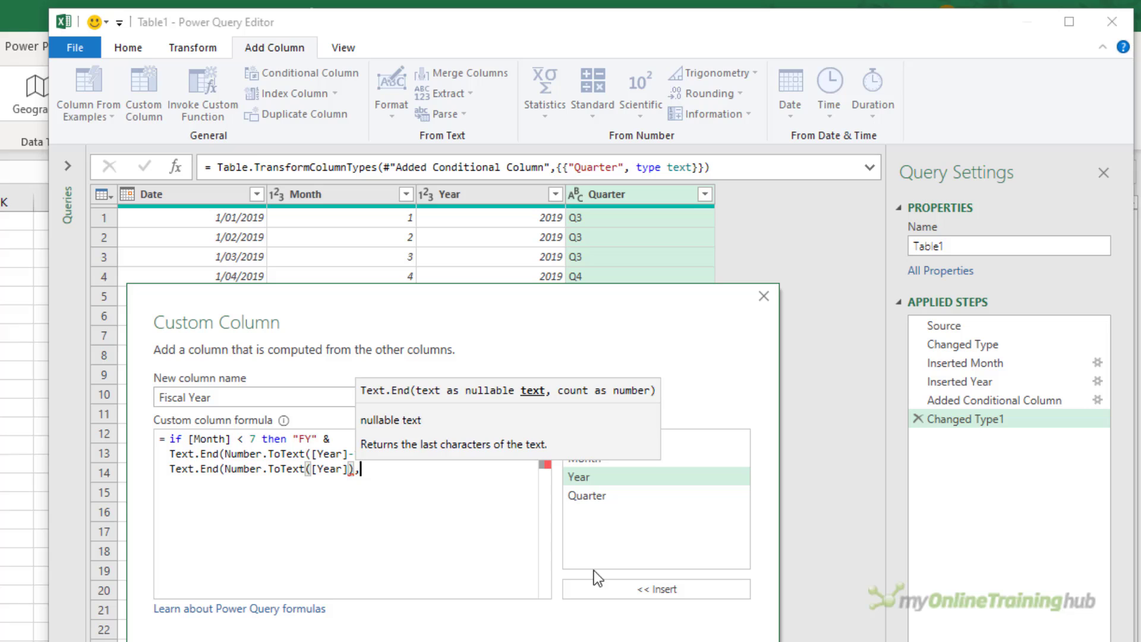
{"action": "left_click_drag", "start_coordinate": [373, 469], "coordinate": [170, 454]}
{"action": "key", "text": "ctrl+shift+Left"}
{"action": "key", "text": "ctrl+shift+Left"}
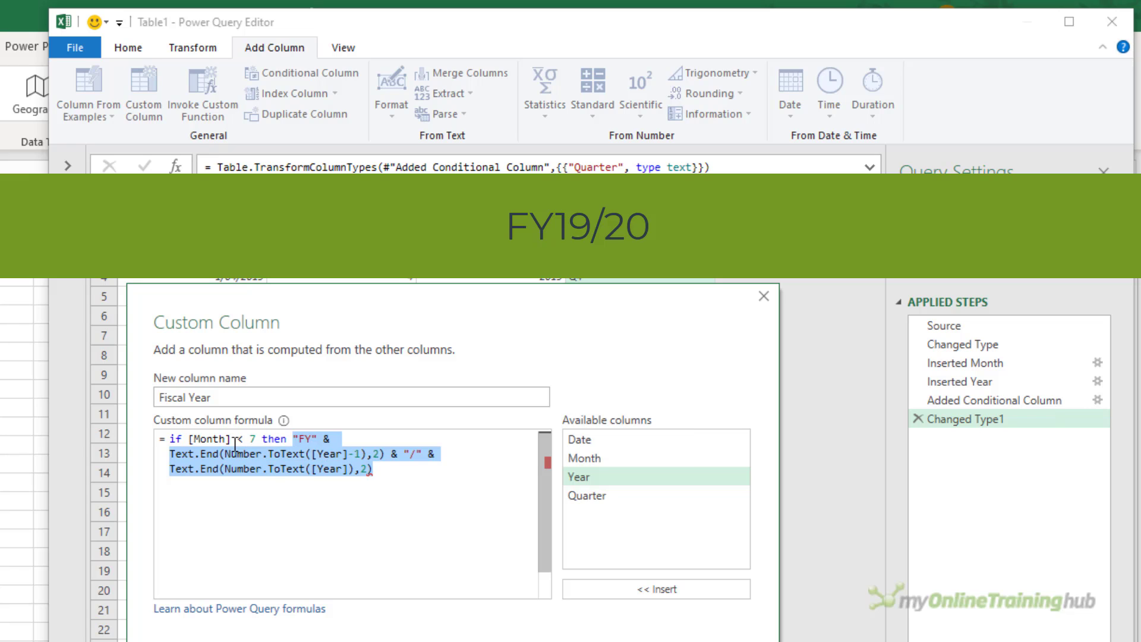
{"action": "left_click_drag", "start_coordinate": [233, 443], "coordinate": [262, 443]}
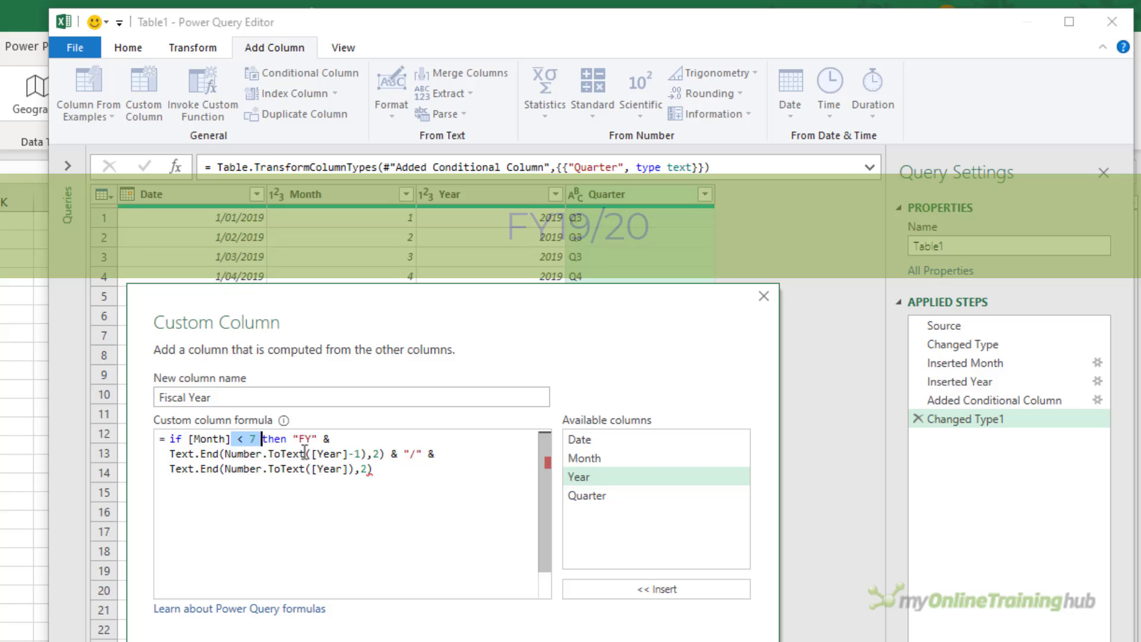
{"action": "left_click", "coordinate": [387, 473]}
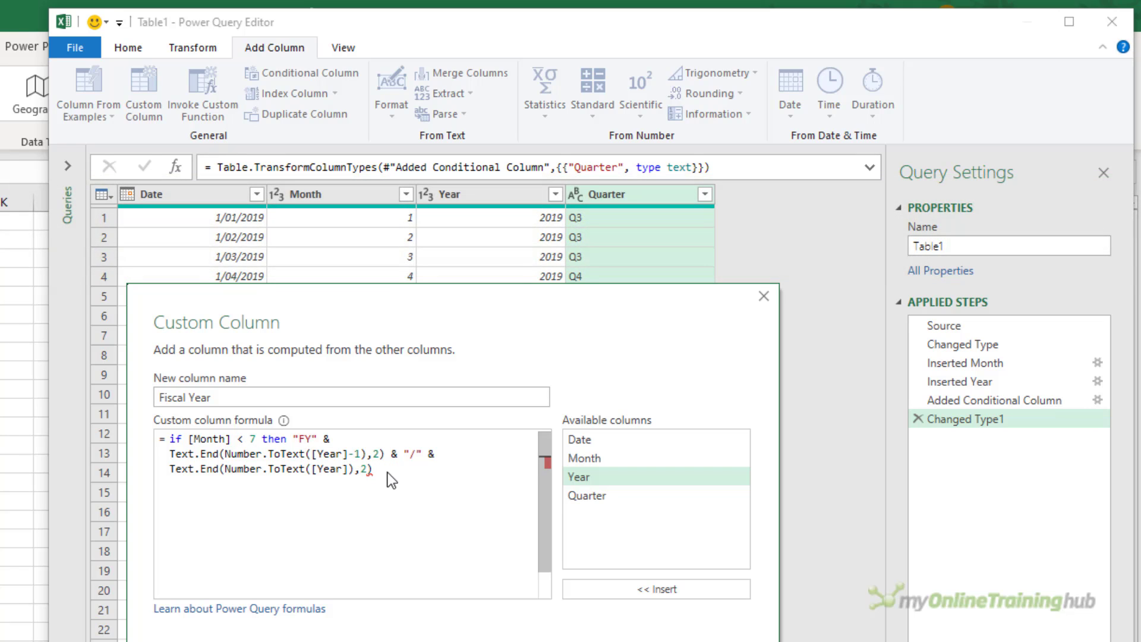
Add an else branch using [Year] and [Year]+1, then create the Fiscal Year column
{"action": "type", "text": "else"}
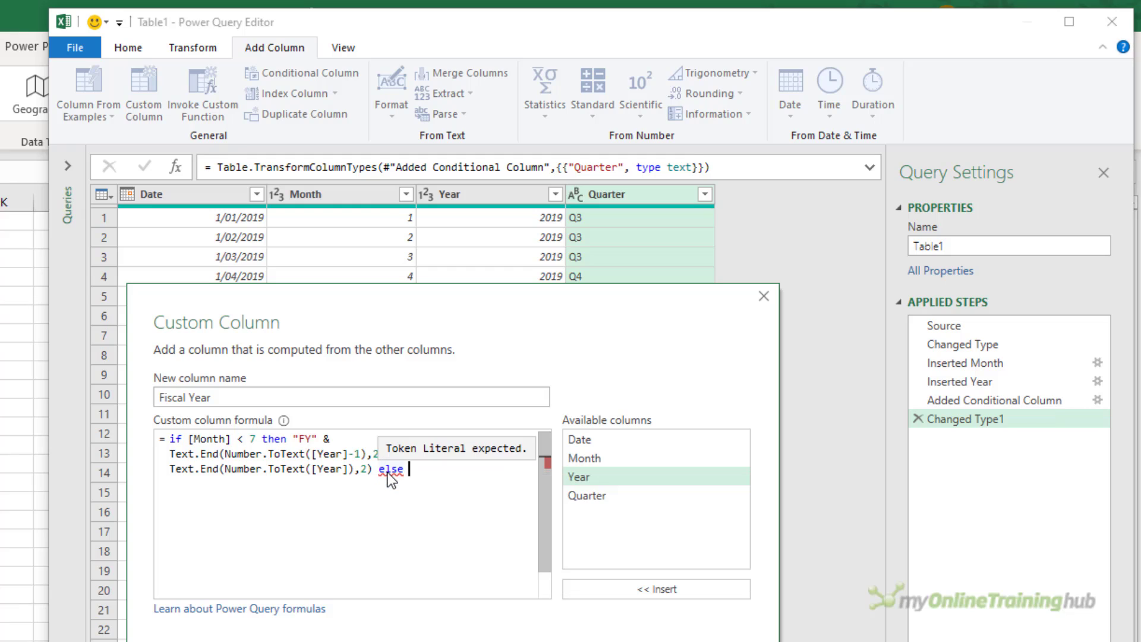
{"action": "left_click_drag", "start_coordinate": [378, 474], "coordinate": [294, 440]}
{"action": "key", "text": "ctrl+c"}
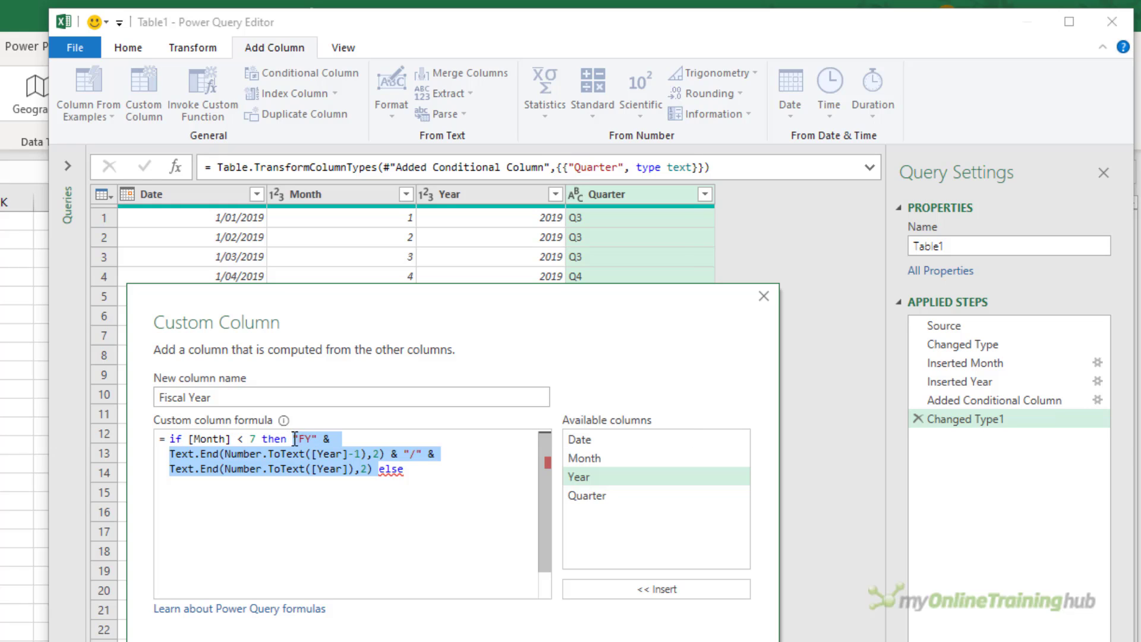
{"action": "left_click", "coordinate": [417, 477]}
{"action": "key", "text": "Return"}
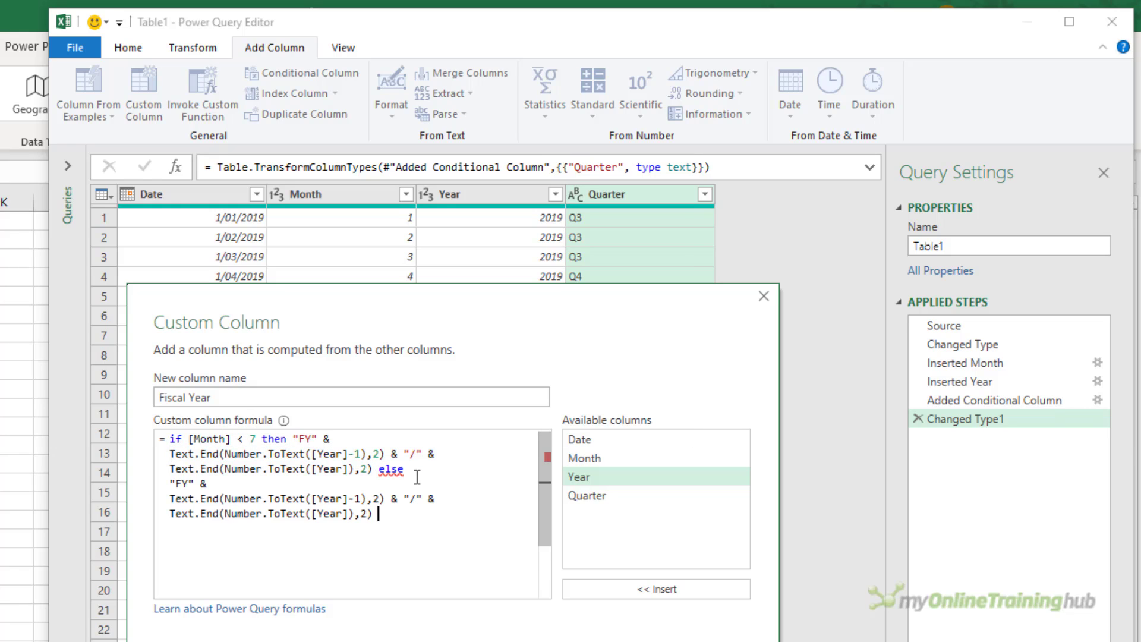
{"action": "key", "text": "ctrl+v"}
{"action": "left_click", "coordinate": [314, 498]}
{"action": "left_click", "coordinate": [364, 498]}
{"action": "key", "text": "BackSpace"}
{"action": "key", "text": "BackSpace"}
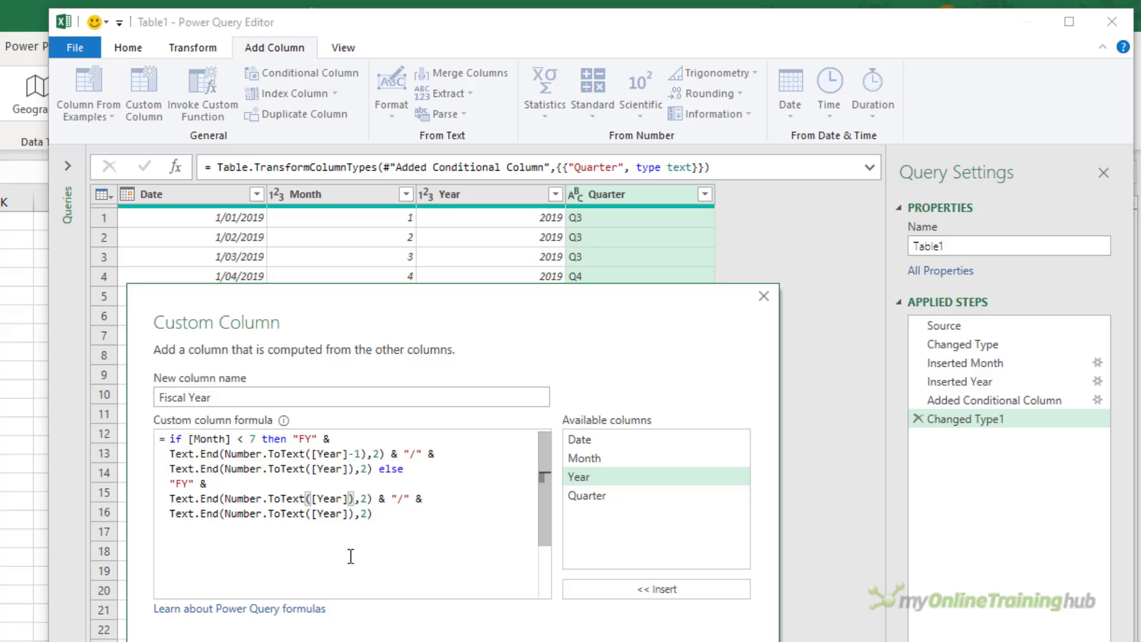
{"action": "left_click", "coordinate": [350, 514]}
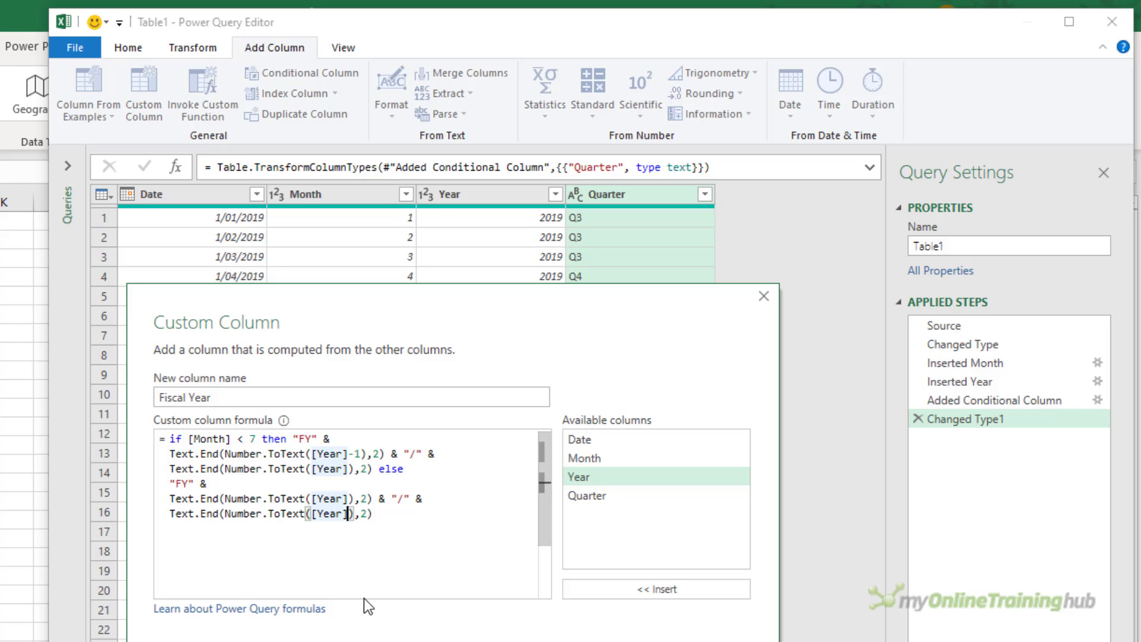
{"action": "type", "text": "+1"}
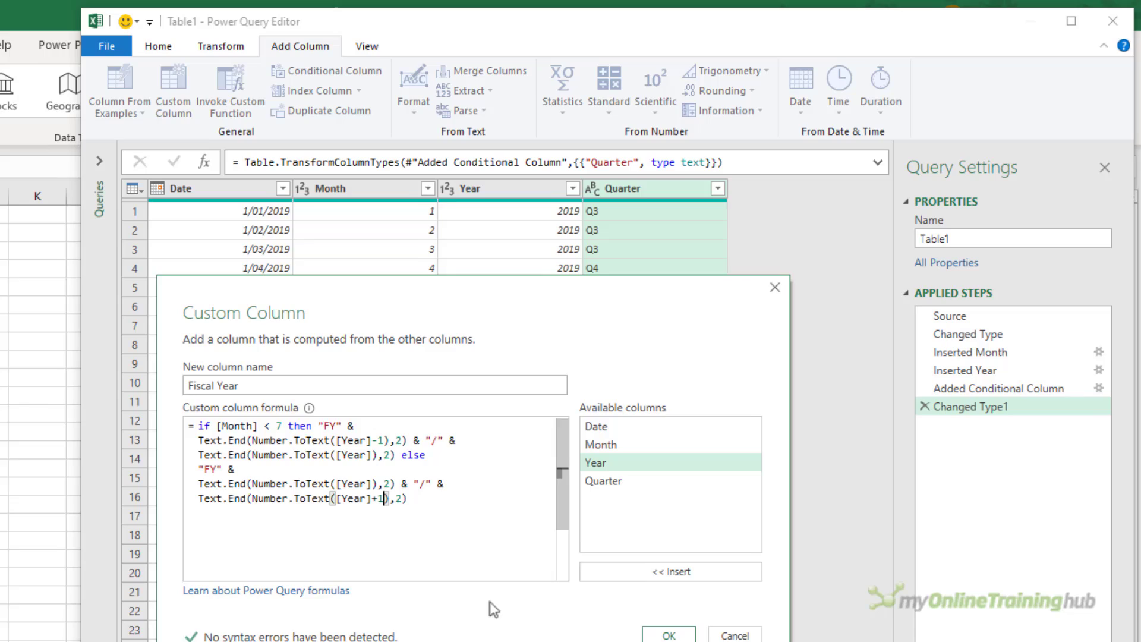
{"action": "left_click", "coordinate": [668, 635]}
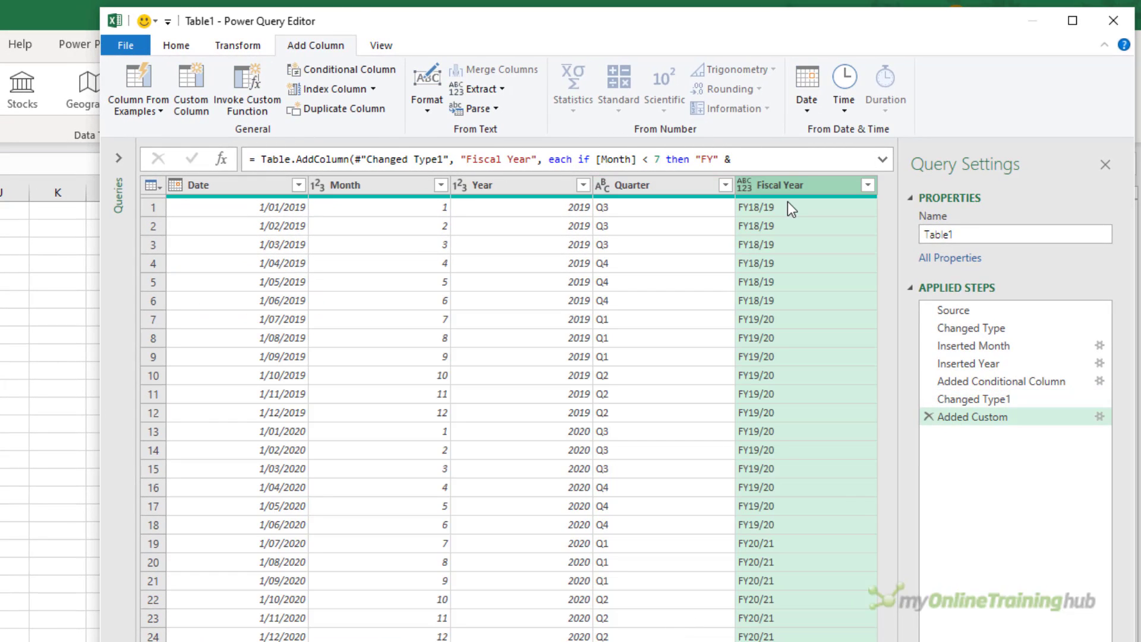
Set Fiscal Year to Text, then reopen its formula, try 9, and restore the < 7 condition
{"action": "left_click", "coordinate": [760, 184]}
{"action": "left_click", "coordinate": [816, 392]}
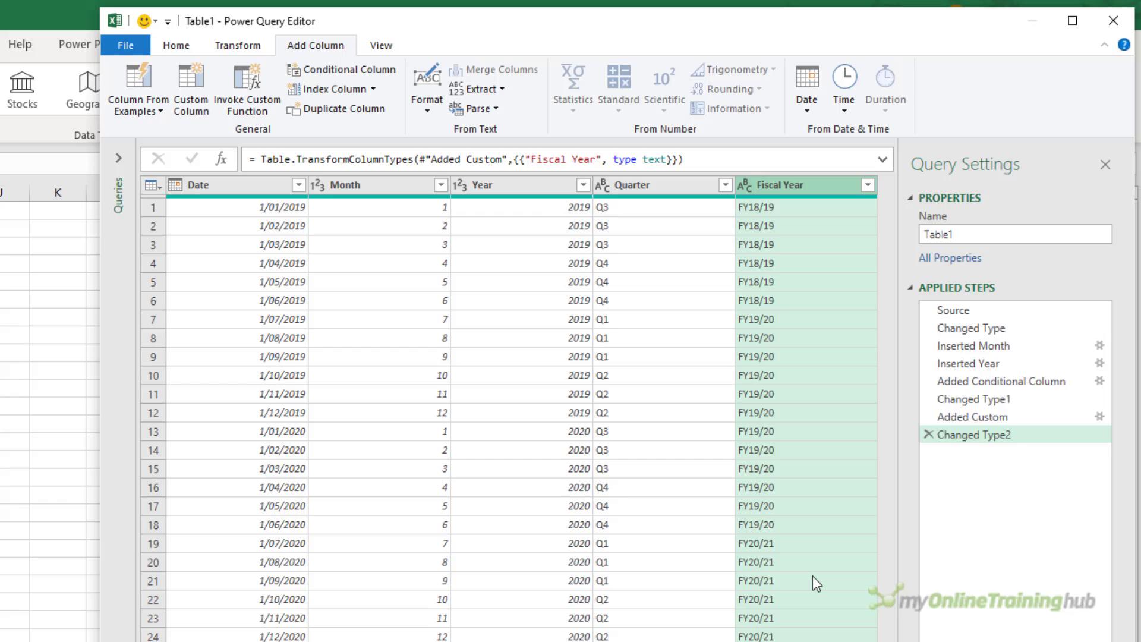
{"action": "left_click", "coordinate": [1101, 416]}
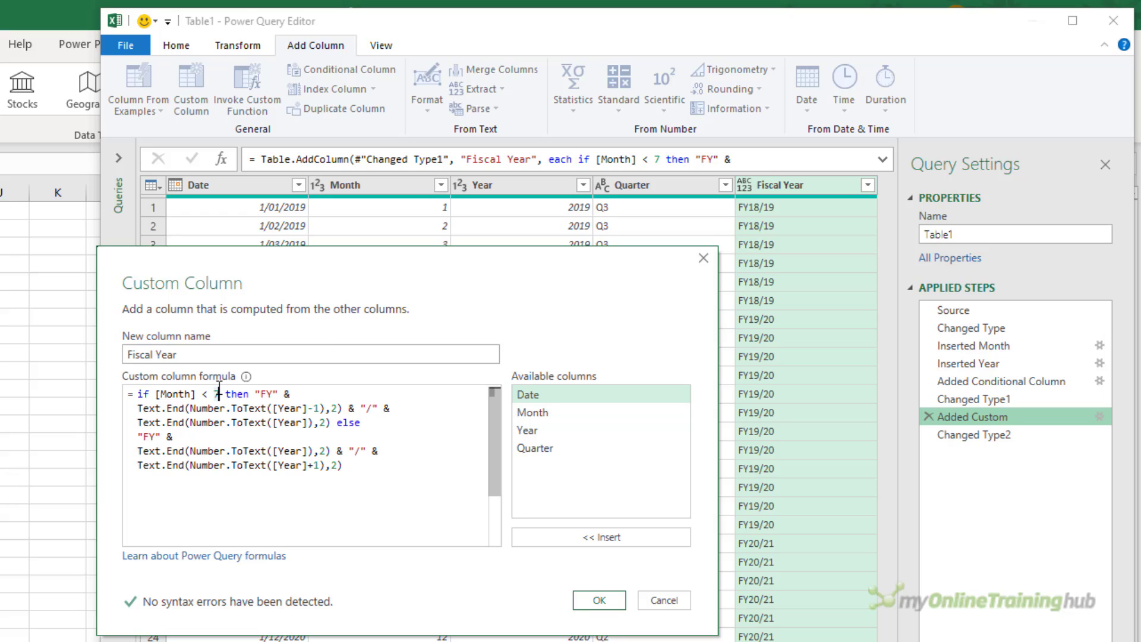
{"action": "double_click", "coordinate": [216, 393]}
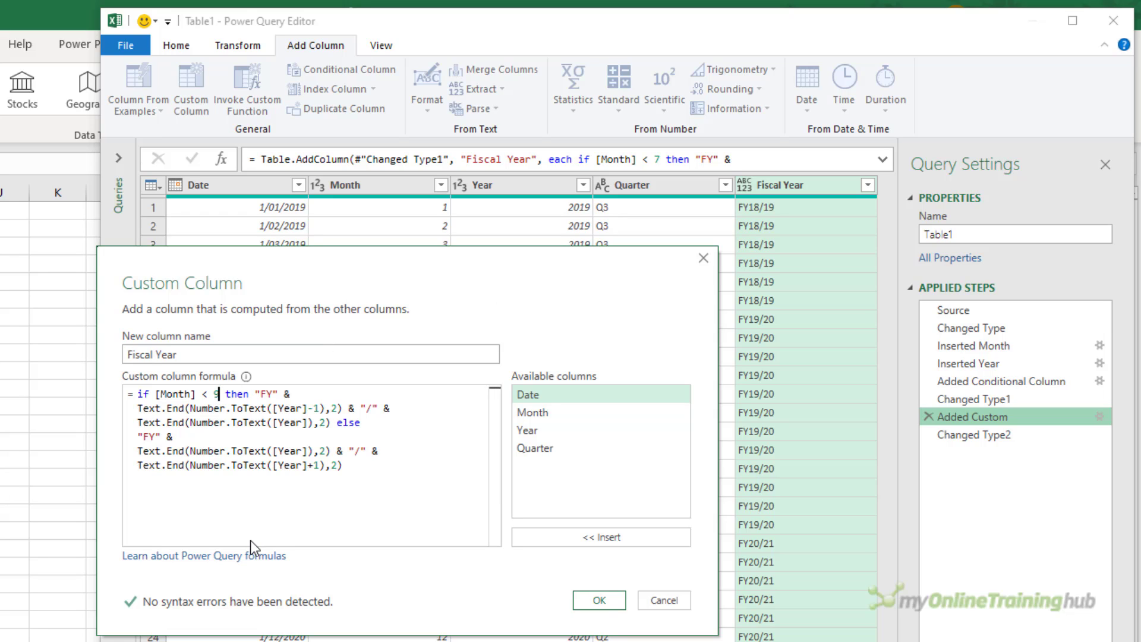
{"action": "type", "text": "9"}
{"action": "key", "text": "BackSpace"}
{"action": "type", "text": "7"}
{"action": "left_click", "coordinate": [599, 600]}
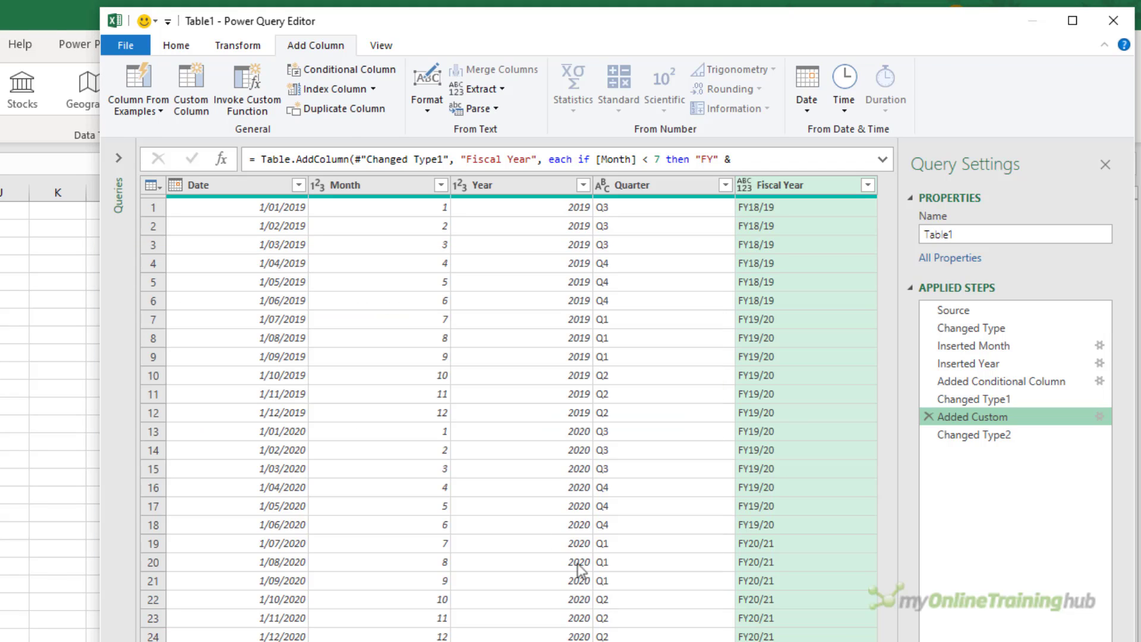
Close and load the query as a table on Sheet1 at cell C1, then check the Quarter values
{"action": "left_click", "coordinate": [169, 45]}
{"action": "left_click", "coordinate": [127, 111]}
{"action": "left_click", "coordinate": [146, 145]}
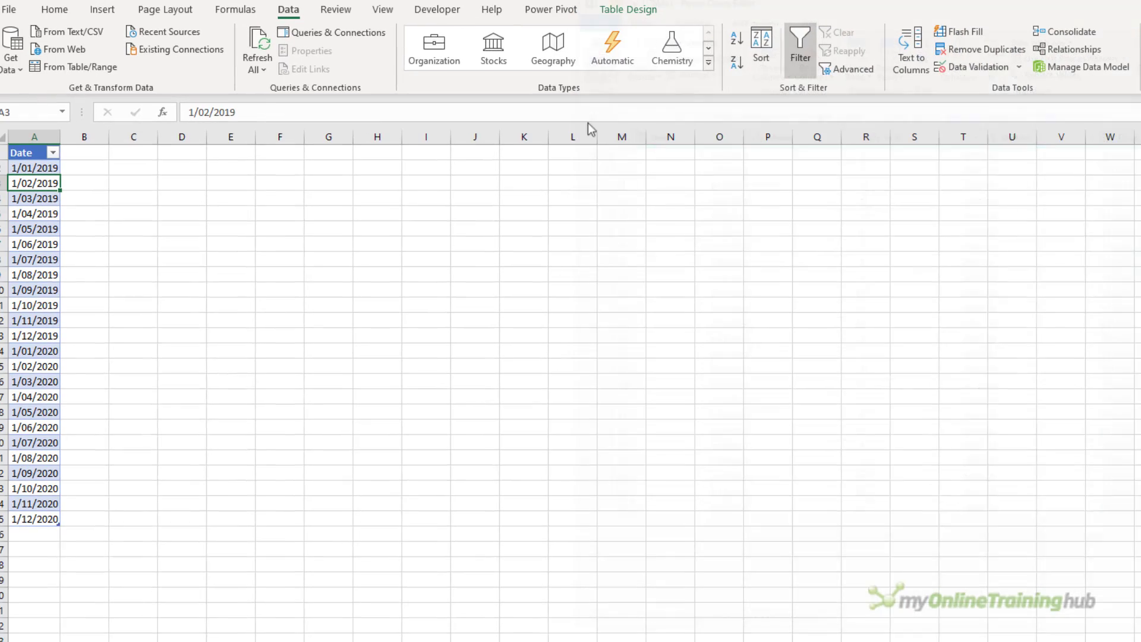
{"action": "left_click", "coordinate": [366, 545]}
{"action": "left_click", "coordinate": [157, 151]}
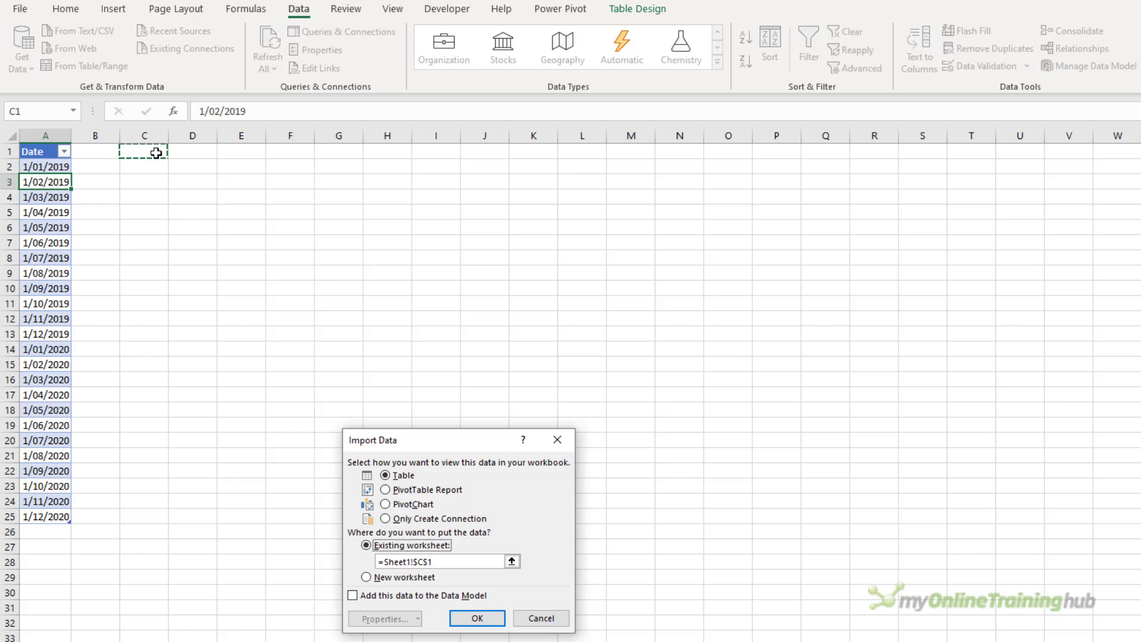
{"action": "left_click", "coordinate": [477, 618]}
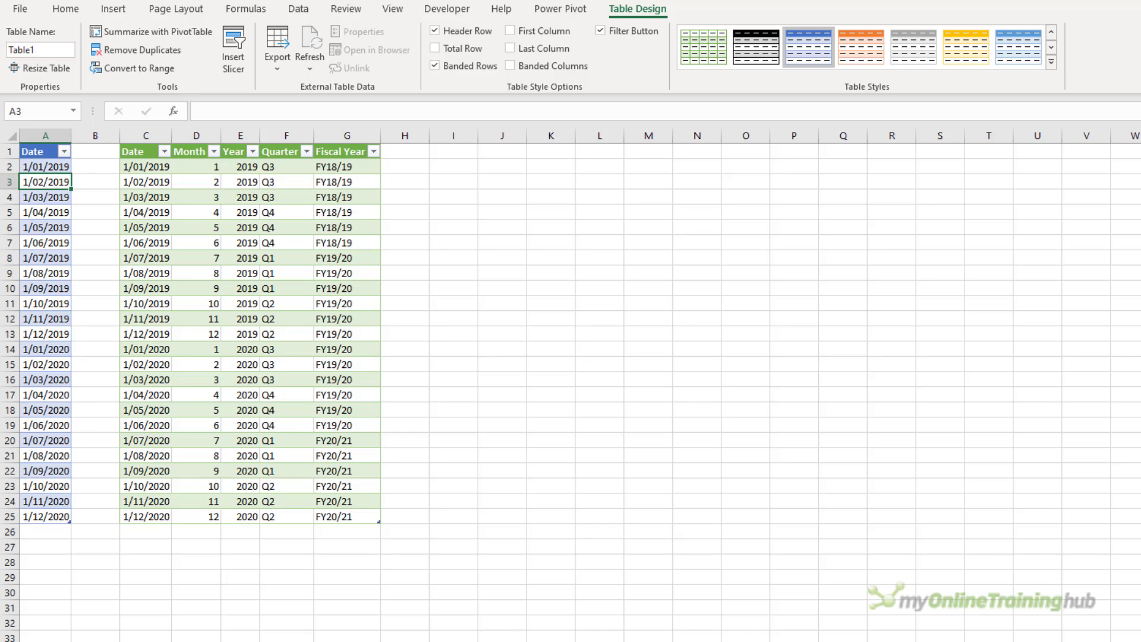
{"action": "left_click", "coordinate": [273, 136]}
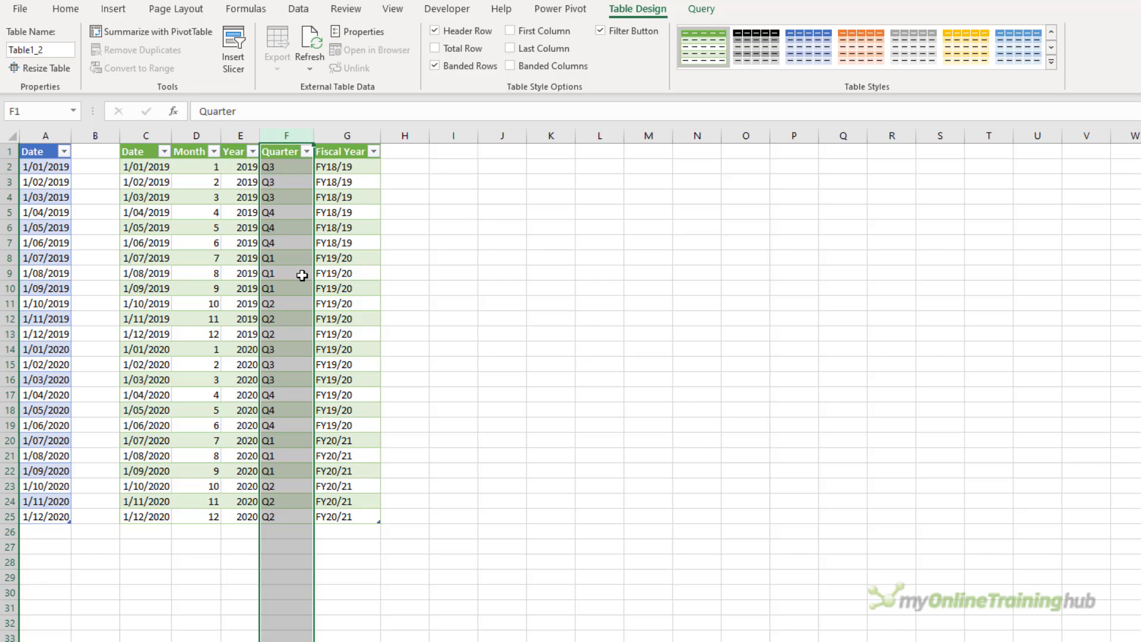
{"action": "left_click", "coordinate": [302, 275]}
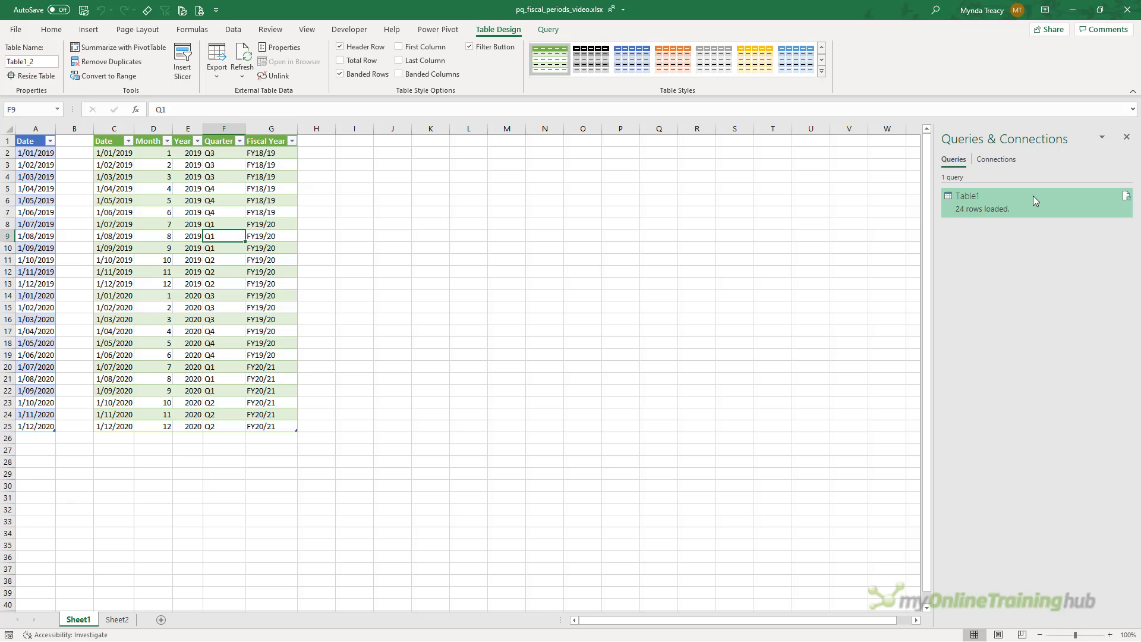
Open Table1 in Power Query, duplicate it, and rename the copy Table1 Index
{"action": "double_click", "coordinate": [1035, 196]}
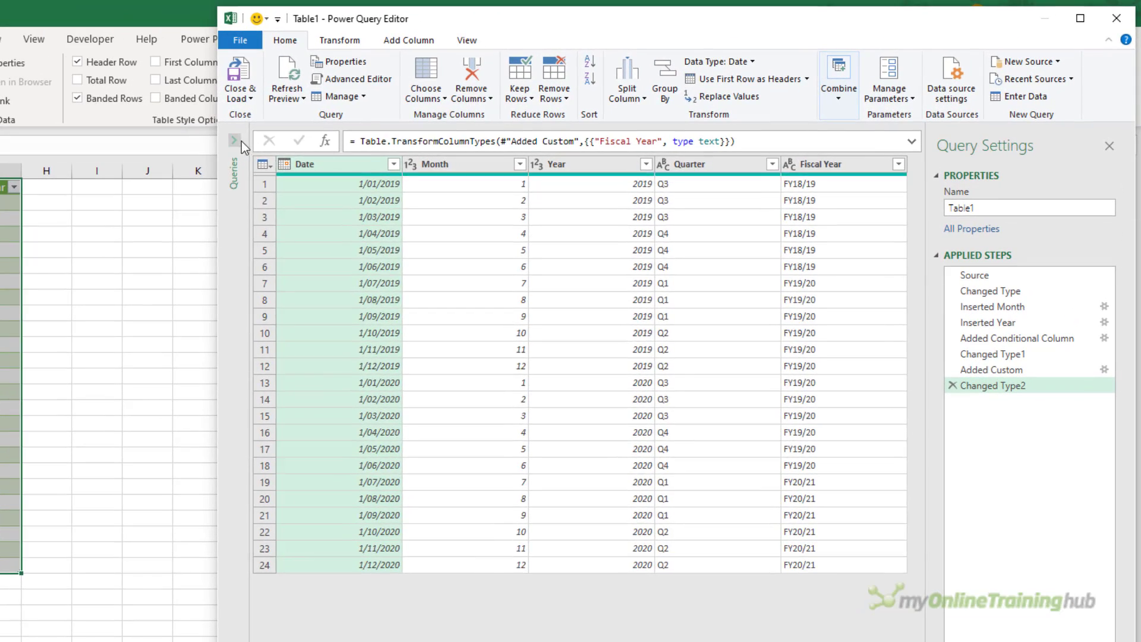
{"action": "left_click", "coordinate": [453, 106]}
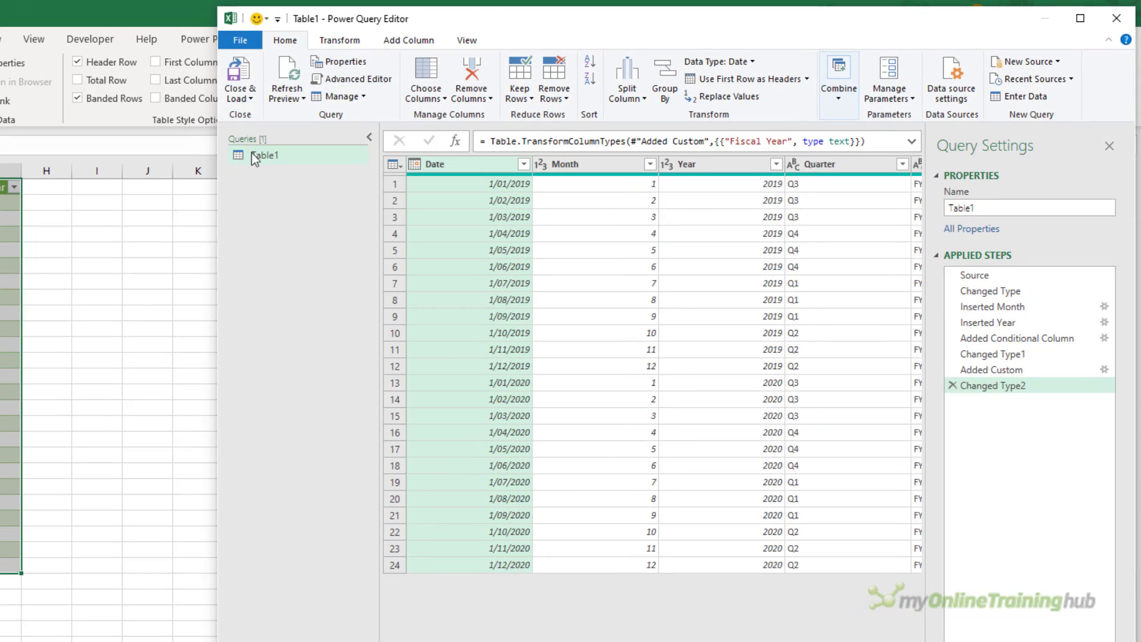
{"action": "right_click", "coordinate": [465, 115]}
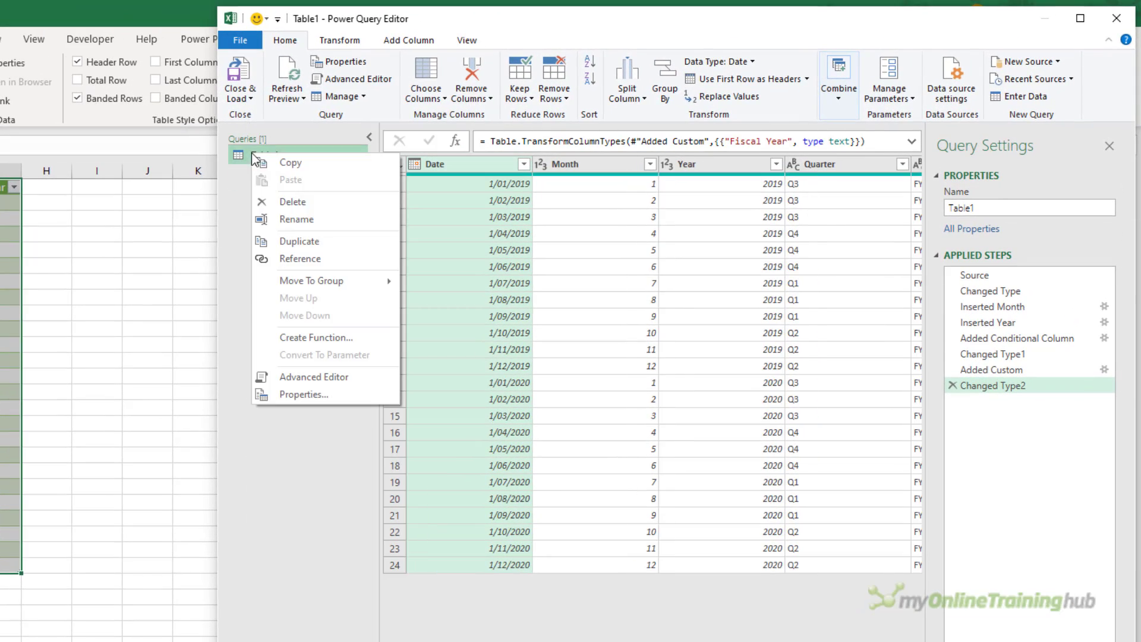
{"action": "left_click", "coordinate": [304, 248]}
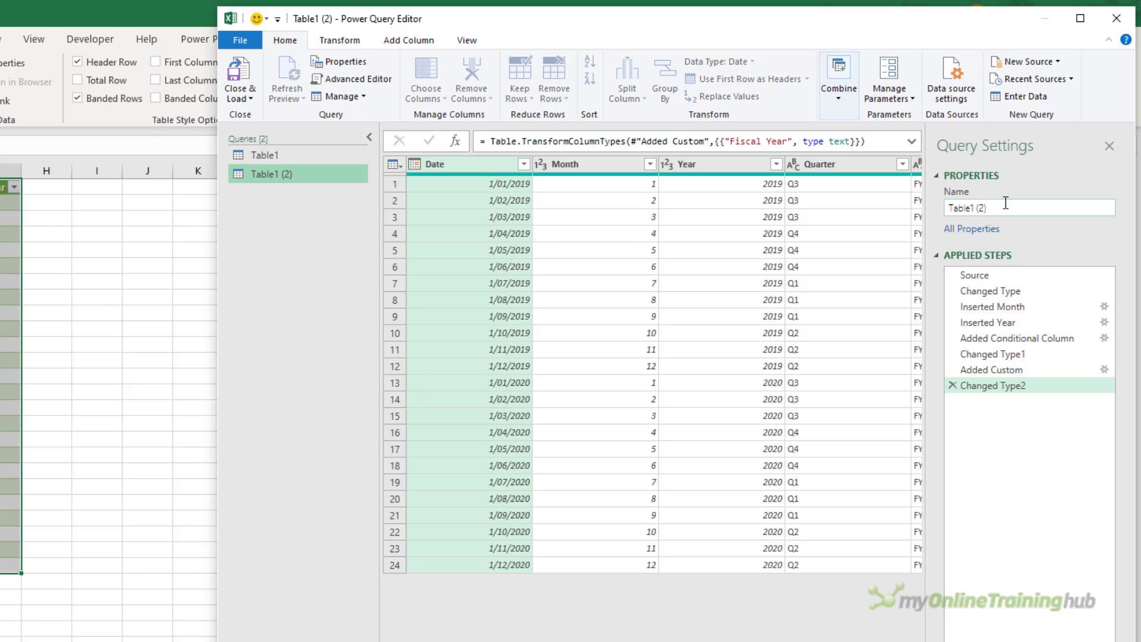
{"action": "left_click_drag", "start_coordinate": [987, 208], "coordinate": [982, 208]}
{"action": "key", "text": "BackSpace"}
{"action": "key", "text": "BackSpace"}
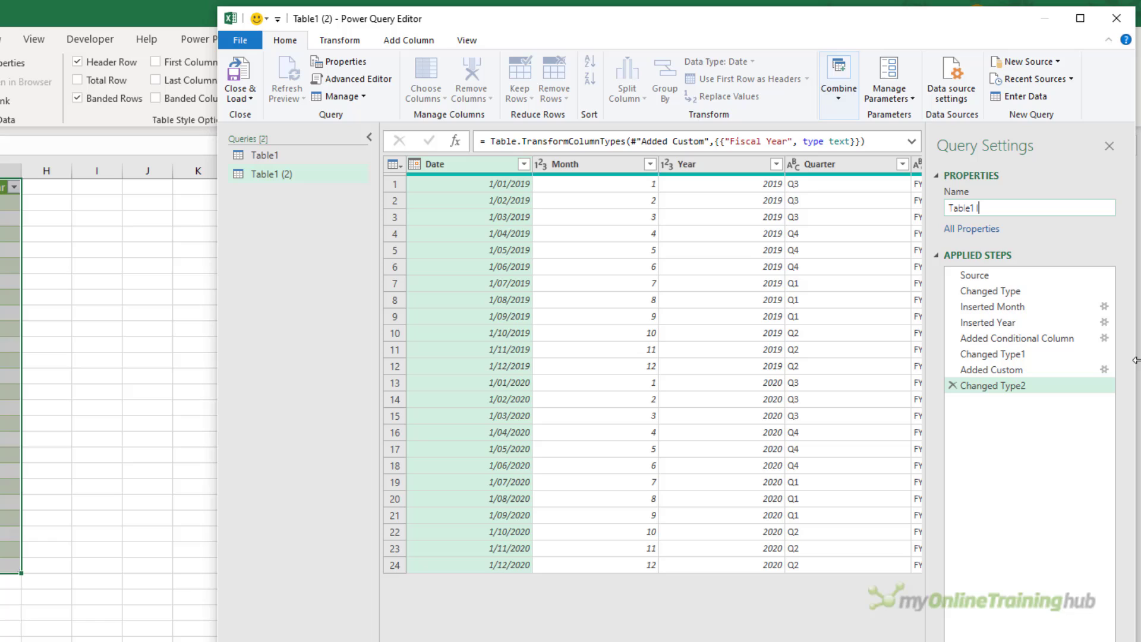
{"action": "type", "text": "Index"}
{"action": "key", "text": "Return"}
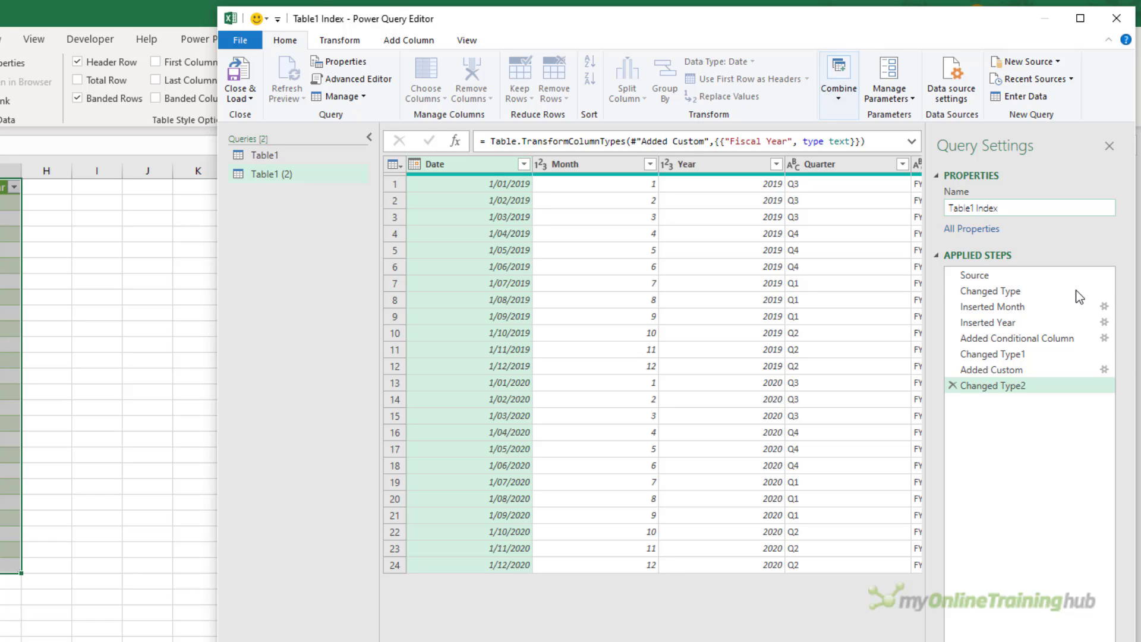
Delete all steps after Changed Type so only the Date column remains
{"action": "right_click", "coordinate": [1033, 290]}
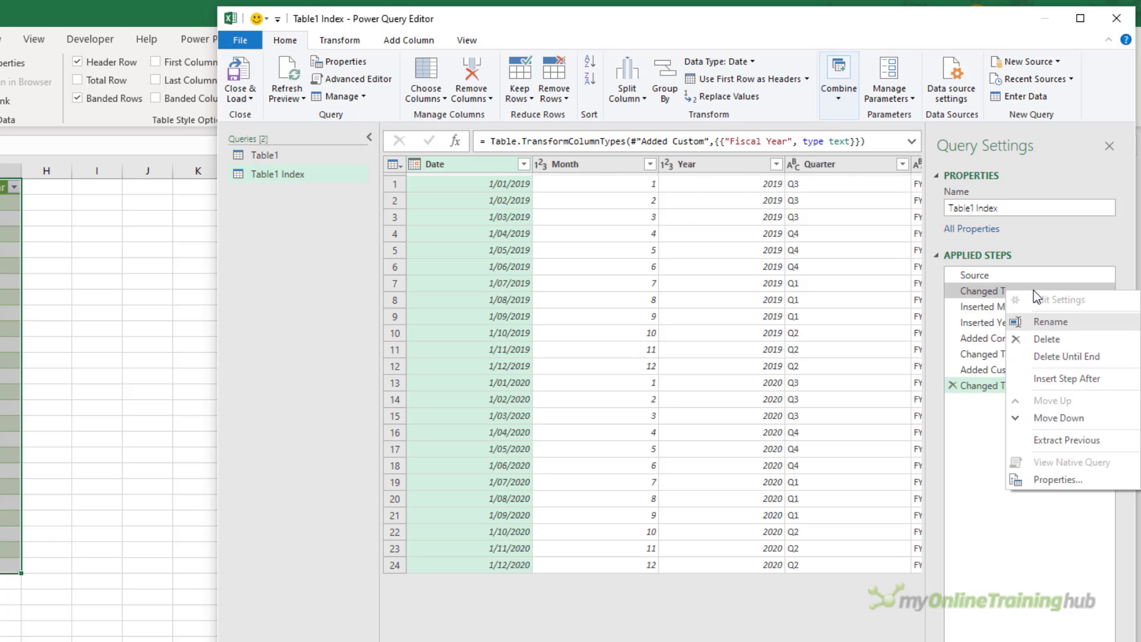
{"action": "left_click", "coordinate": [1068, 355]}
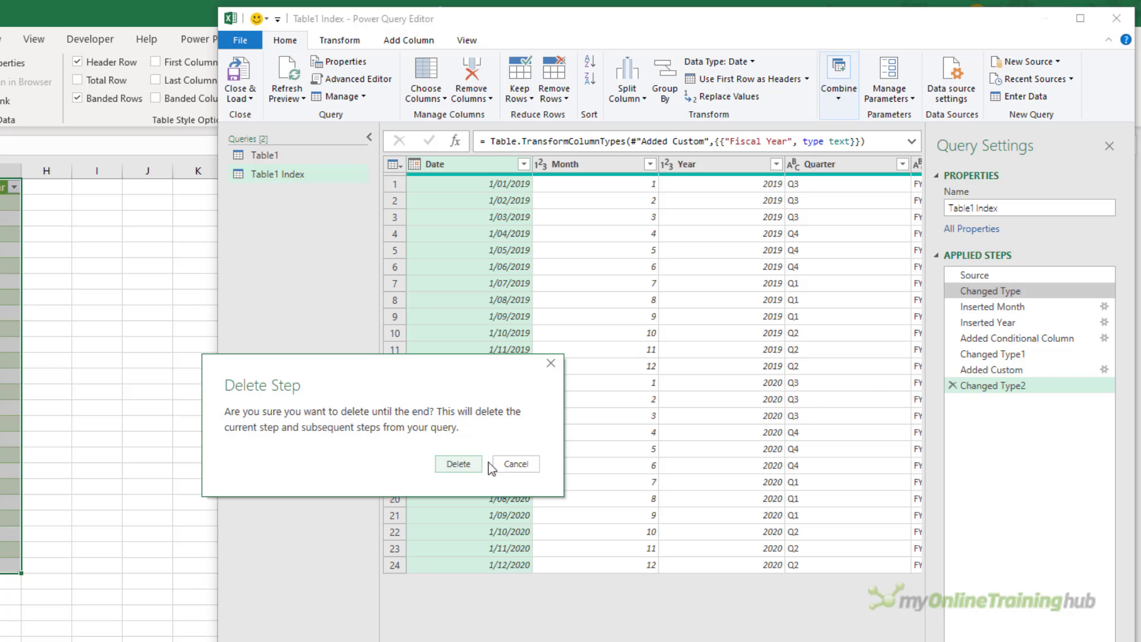
{"action": "left_click", "coordinate": [462, 465]}
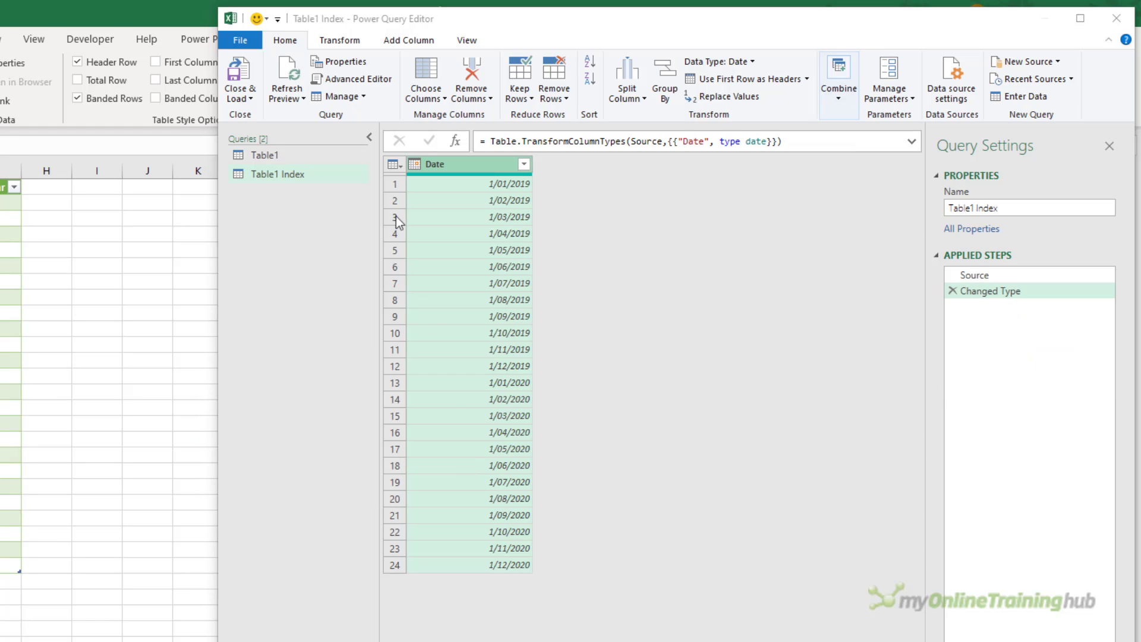
In the Advanced Editor, insert 'Quarters = {3,3,3,4,4,4,1,1,1,2,2,2},' right after let
{"action": "left_click", "coordinate": [369, 137]}
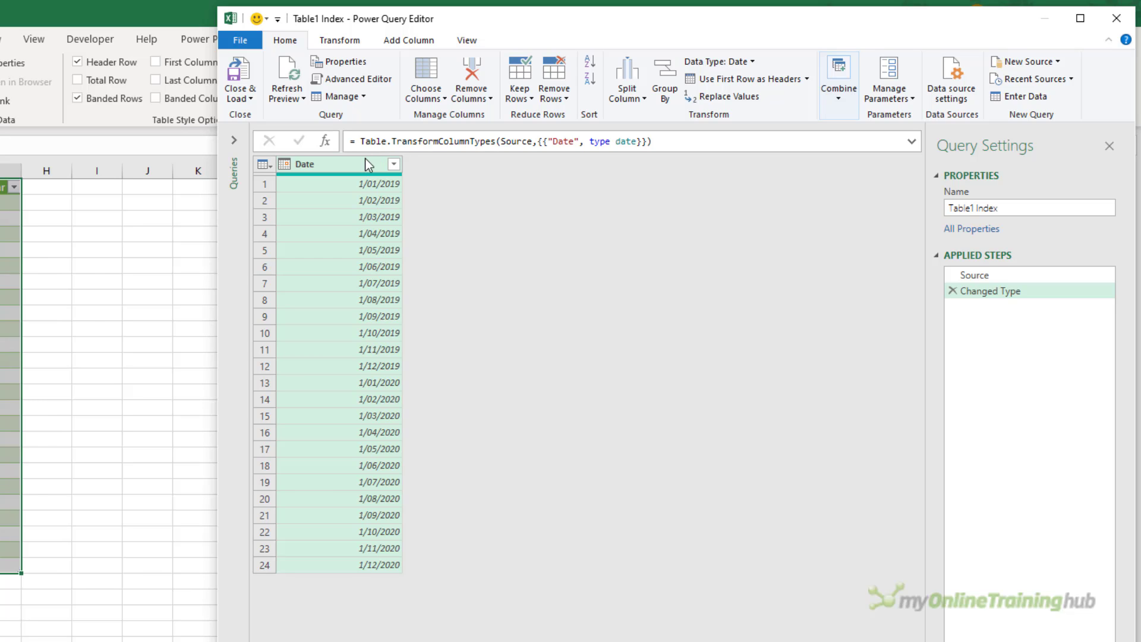
{"action": "left_click", "coordinate": [359, 79]}
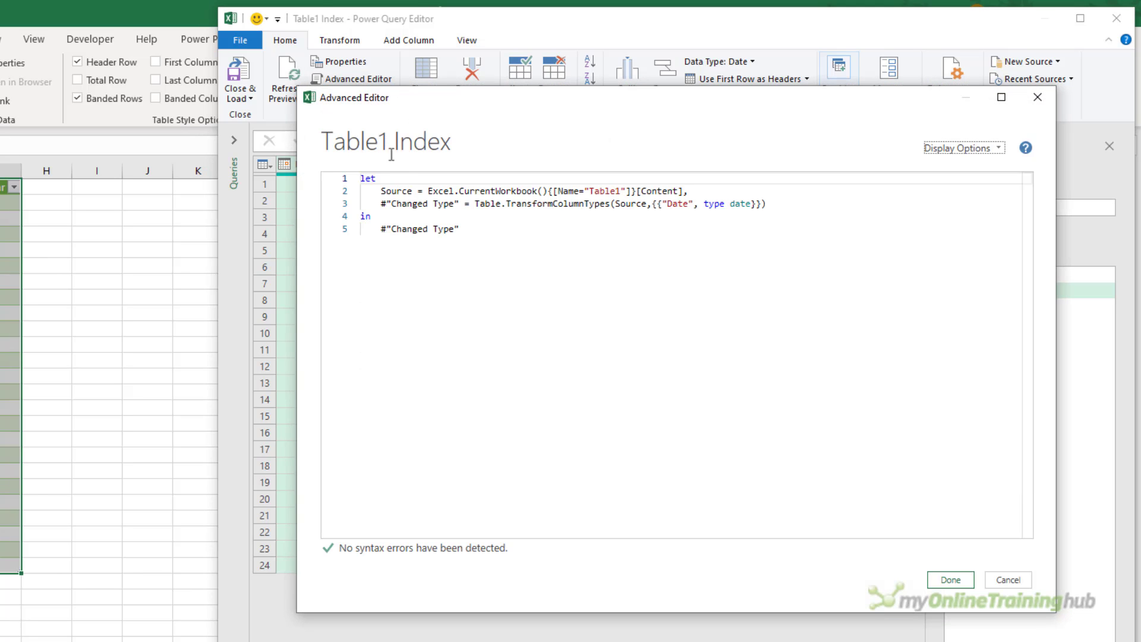
{"action": "left_click", "coordinate": [399, 180]}
{"action": "key", "text": "Return"}
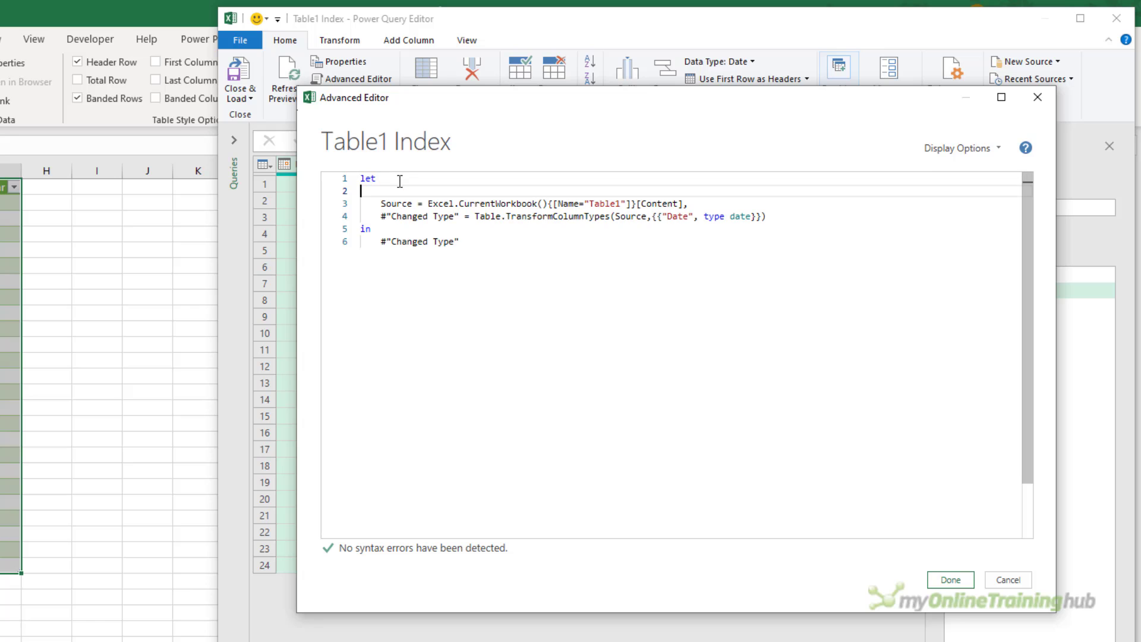
{"action": "key", "text": "Tab"}
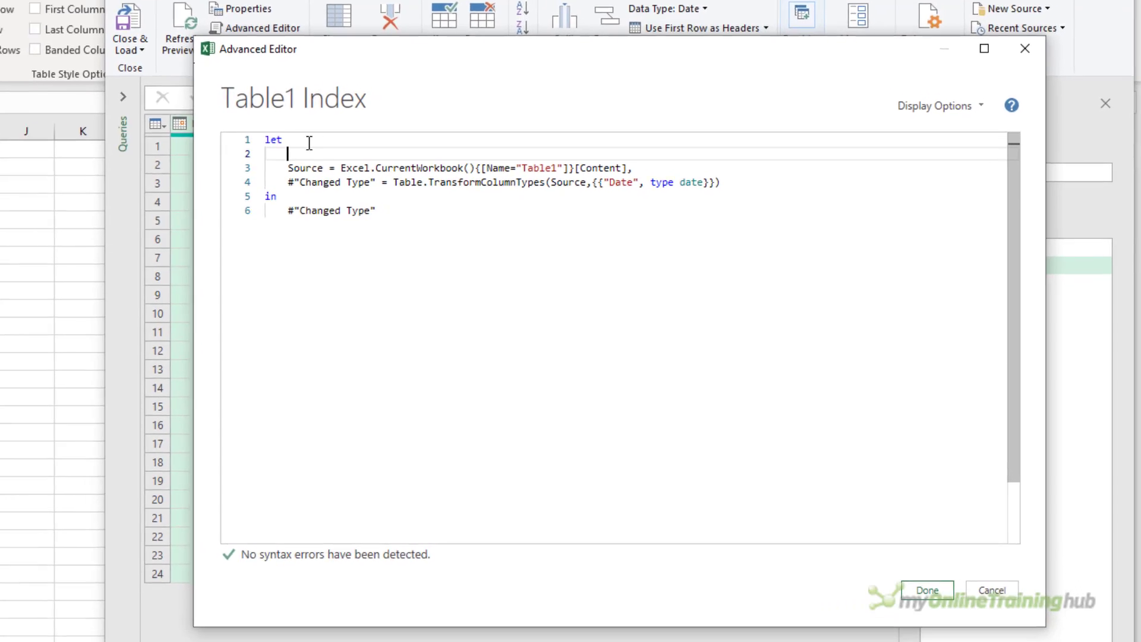
{"action": "type", "text": "Quarters = "}
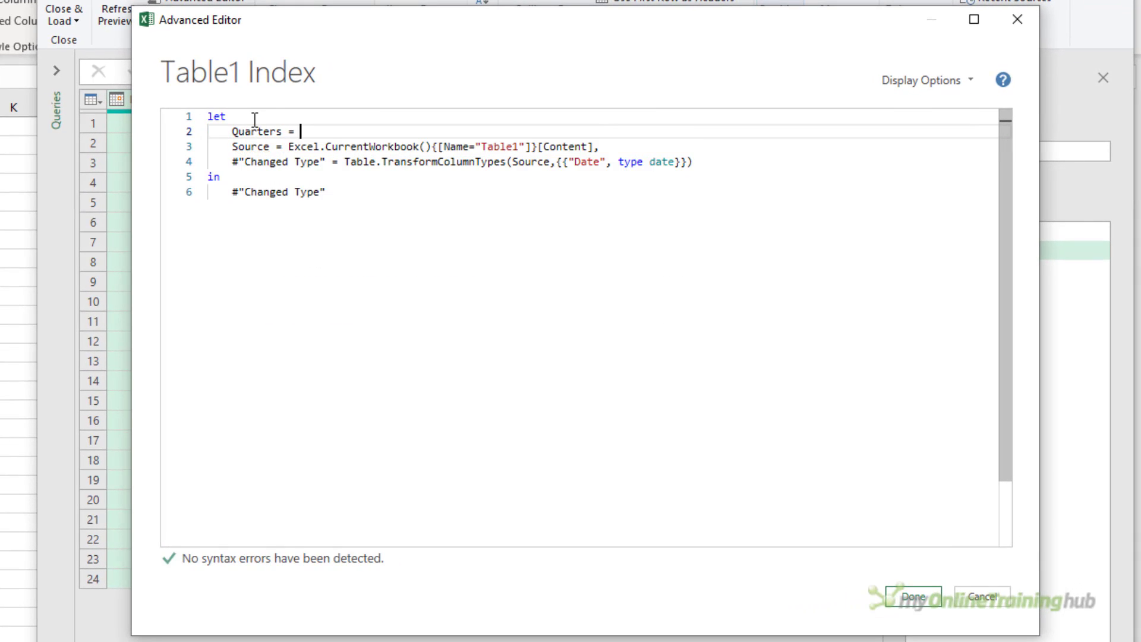
{"action": "type", "text": "{"}
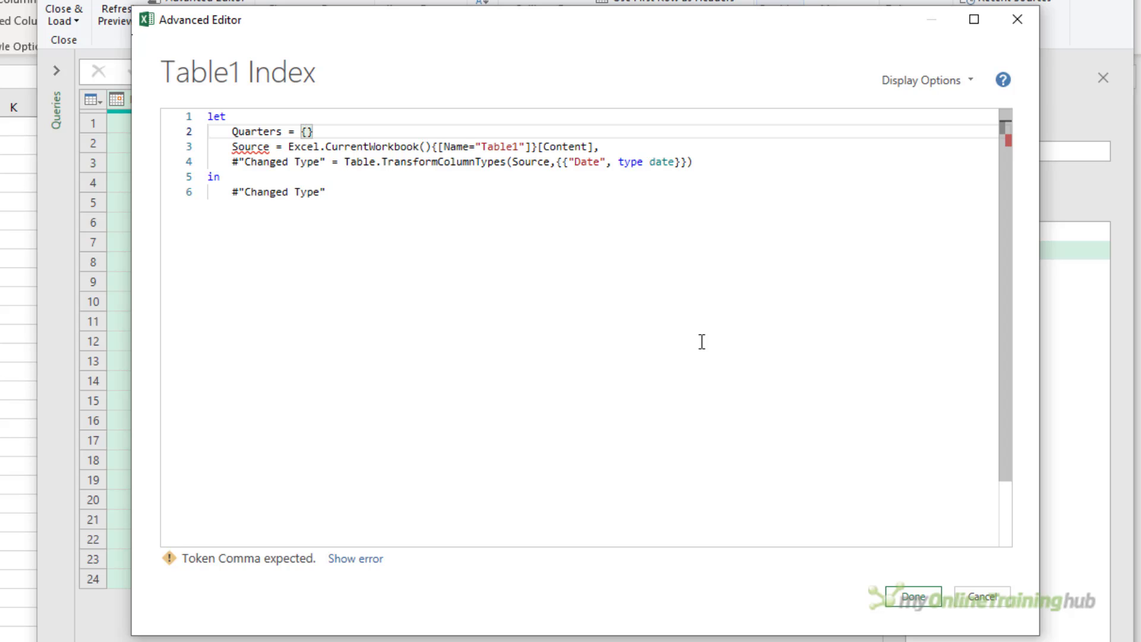
{"action": "type", "text": "3,"}
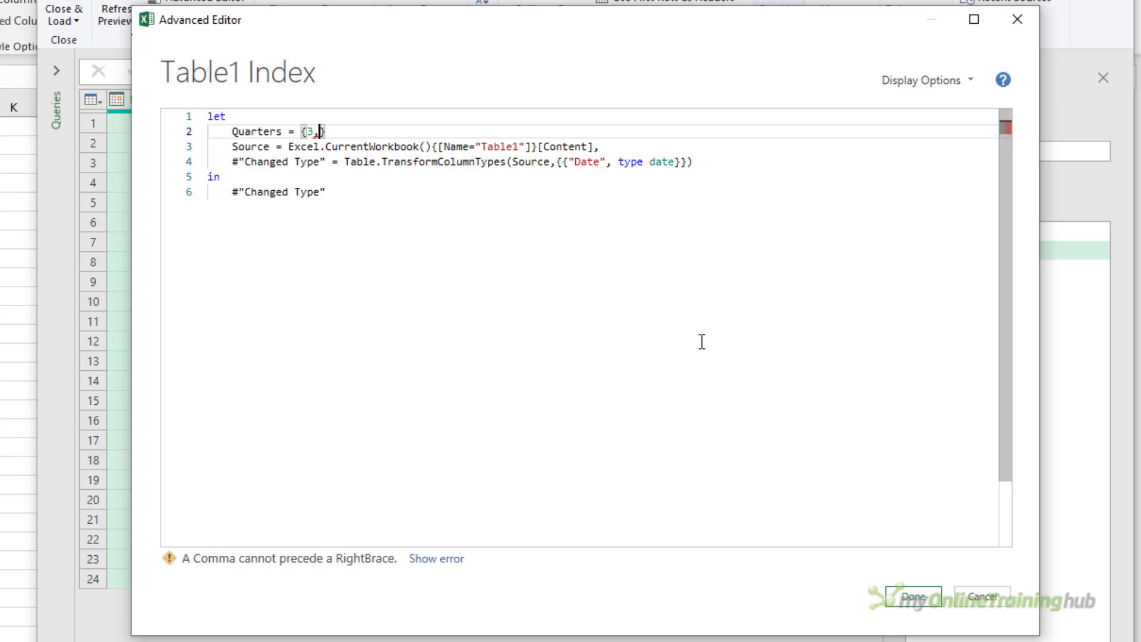
{"action": "type", "text": "3,3,4,4,4"}
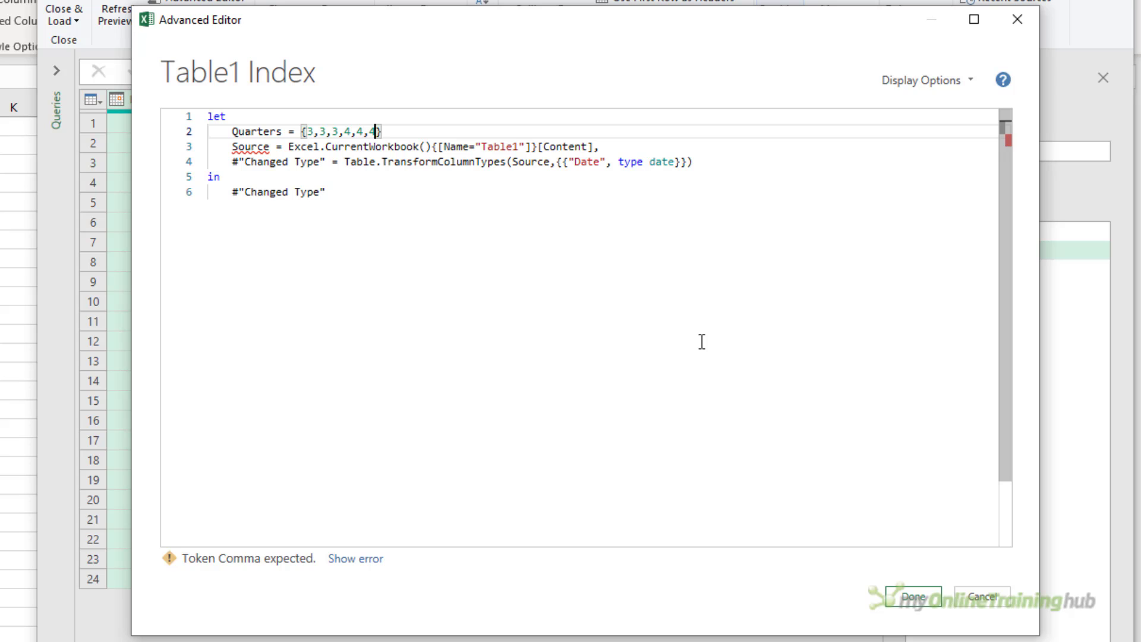
{"action": "type", "text": ",1,1,1,2,2,2"}
{"action": "key", "text": "Right"}
{"action": "type", "text": ","}
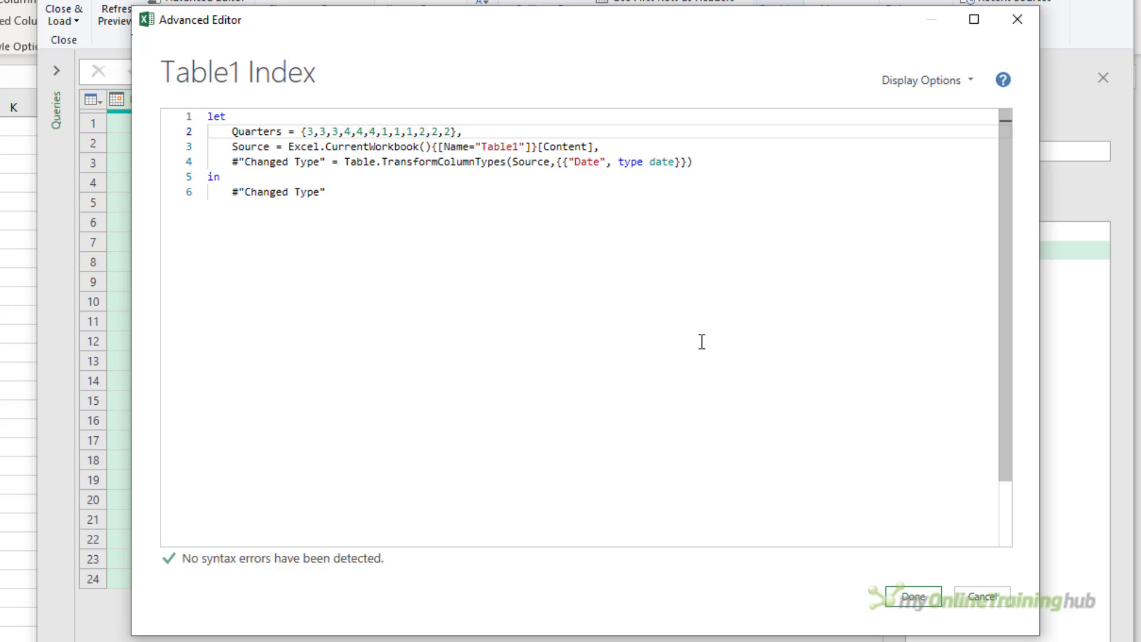
{"action": "left_click", "coordinate": [911, 595]}
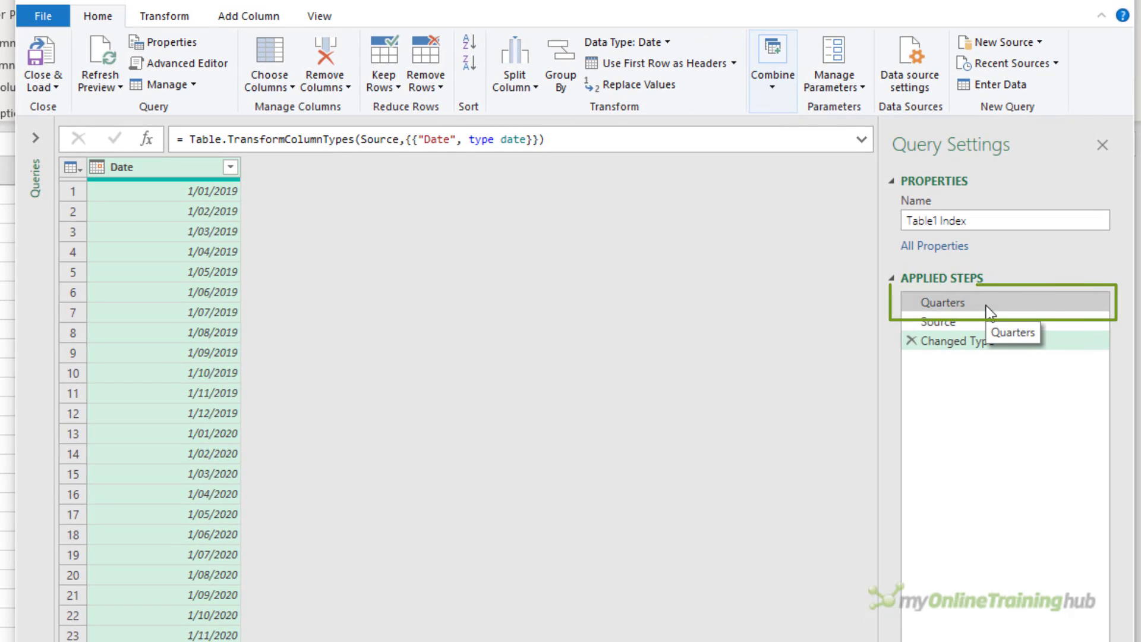
Preview the Quarters list, then start a custom column named Fiscal Quarter
{"action": "left_click", "coordinate": [986, 305]}
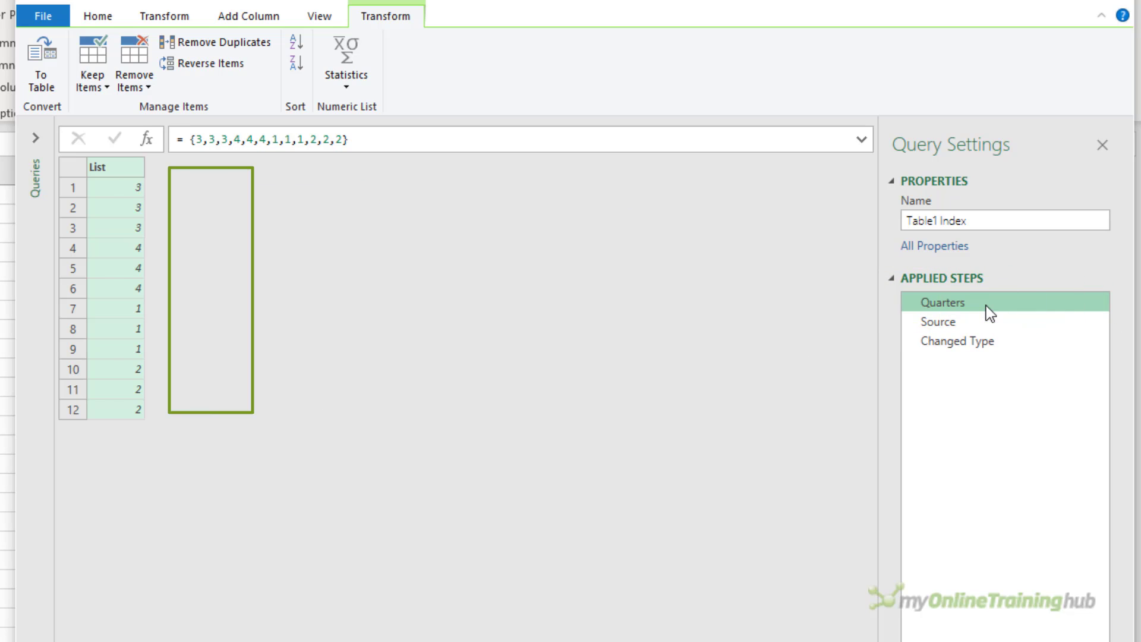
{"action": "left_click", "coordinate": [1019, 343]}
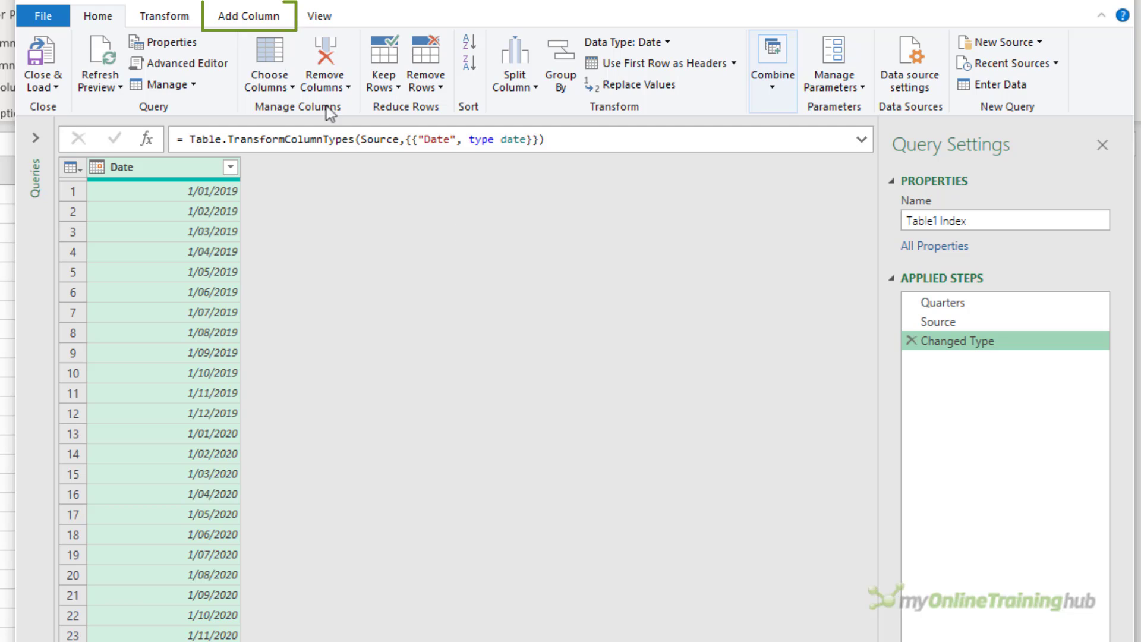
{"action": "left_click", "coordinate": [235, 19]}
{"action": "left_click", "coordinate": [119, 55]}
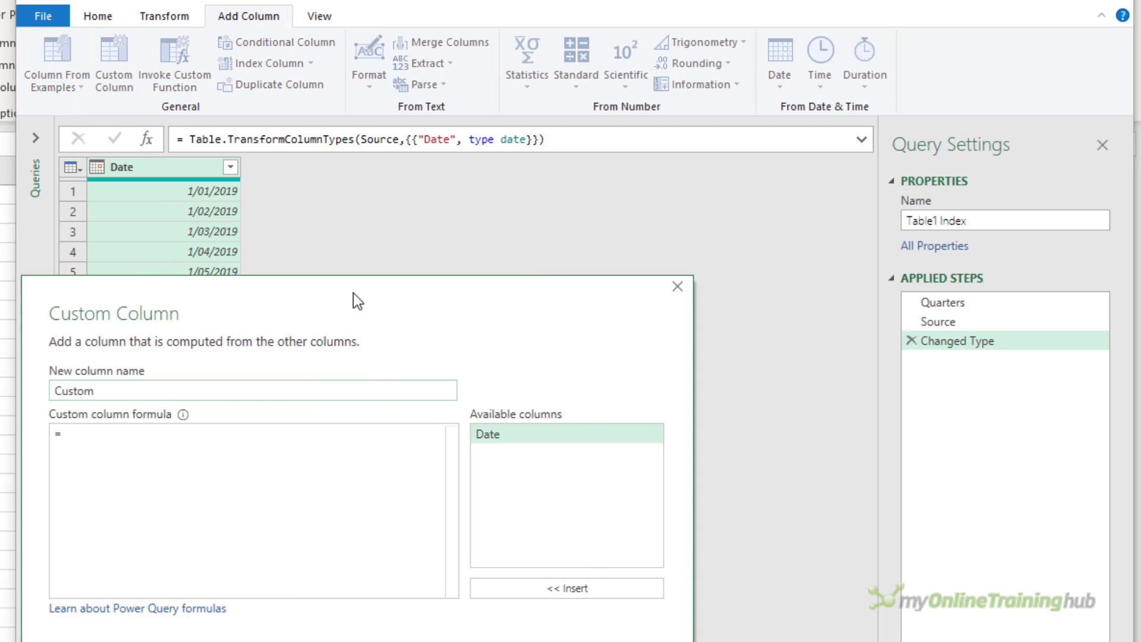
{"action": "type", "text": "Fiscal Qua"}
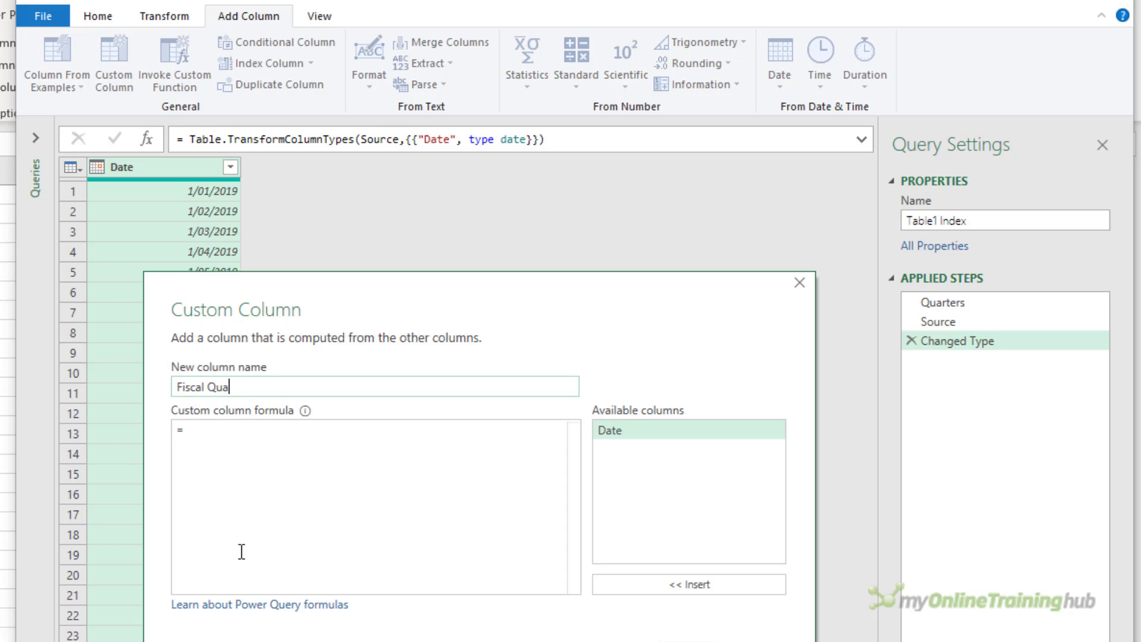
{"action": "type", "text": "rter"}
{"action": "left_click", "coordinate": [218, 432]}
Enter the formula Quarters{Date.Month([Date])-1} and create the column
{"action": "type", "text": "Quarters"}
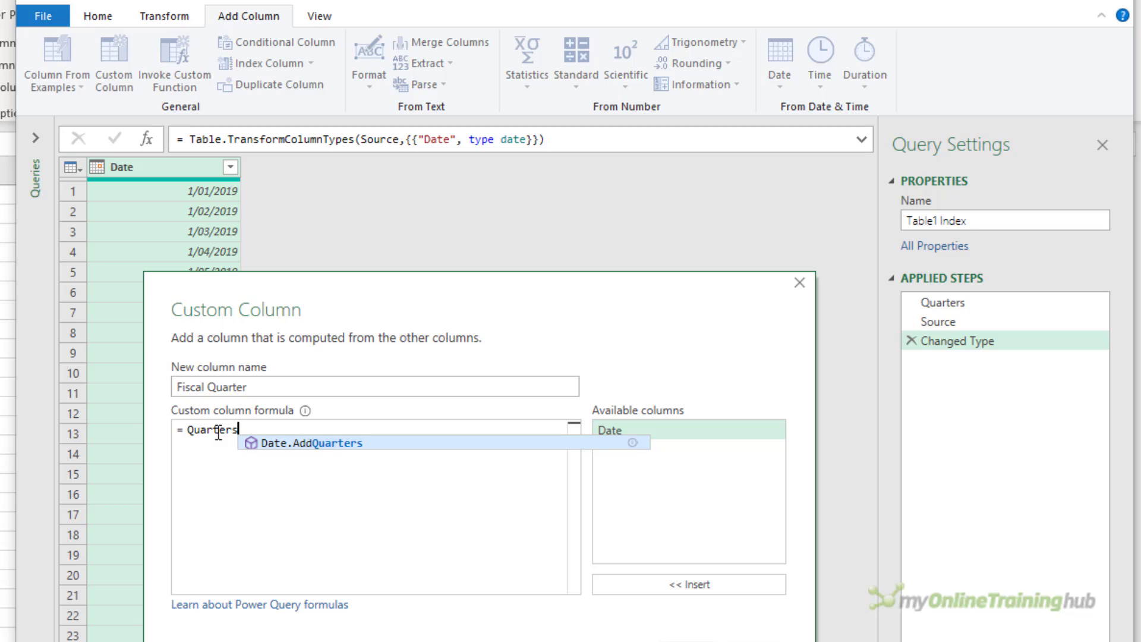
{"action": "type", "text": "{"}
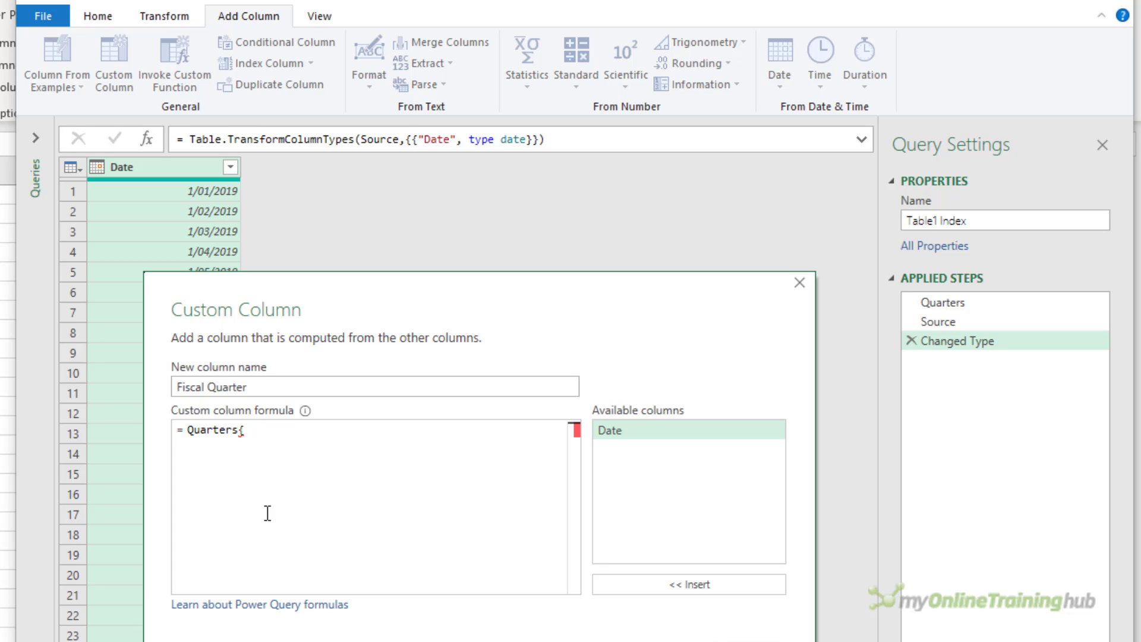
{"action": "type", "text": "Date.Month"}
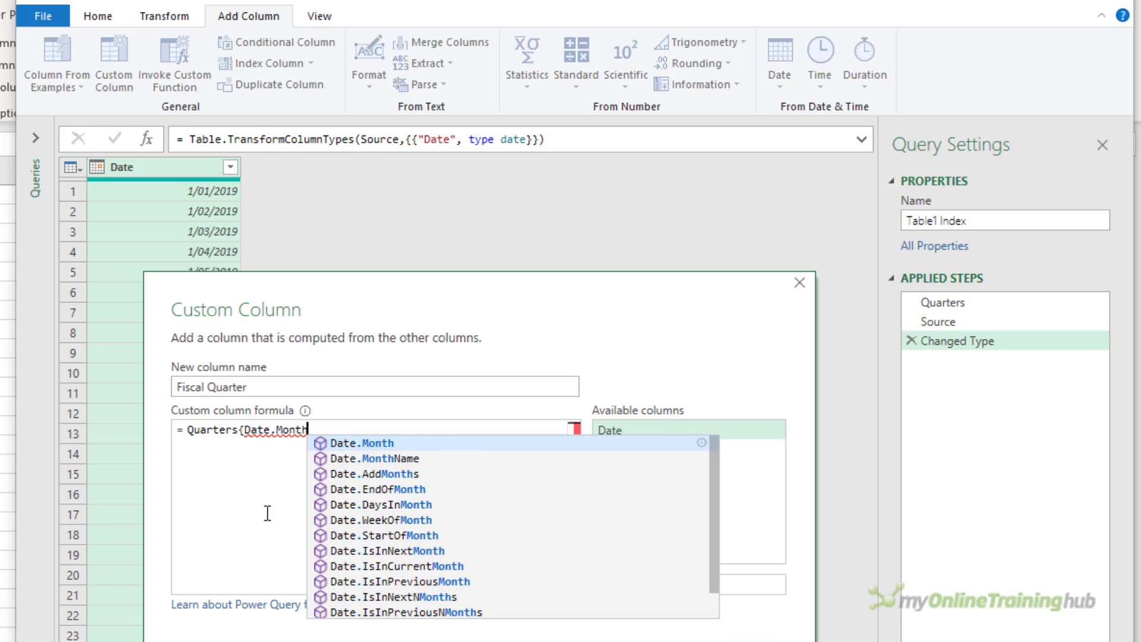
{"action": "type", "text": "("}
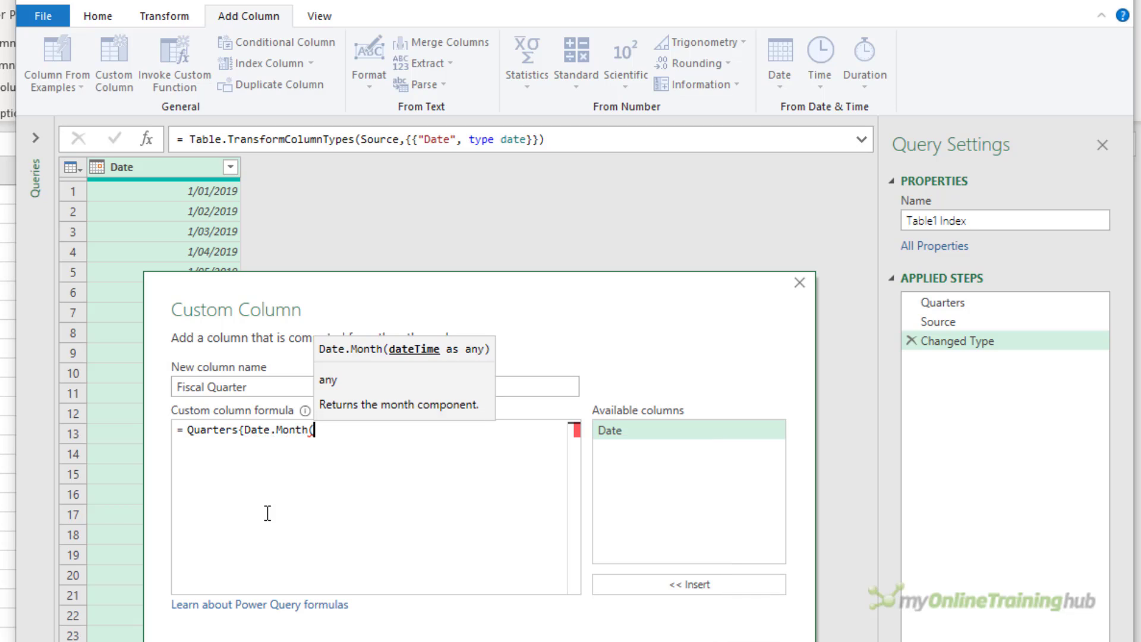
{"action": "double_click", "coordinate": [657, 429]}
{"action": "type", "text": ")"}
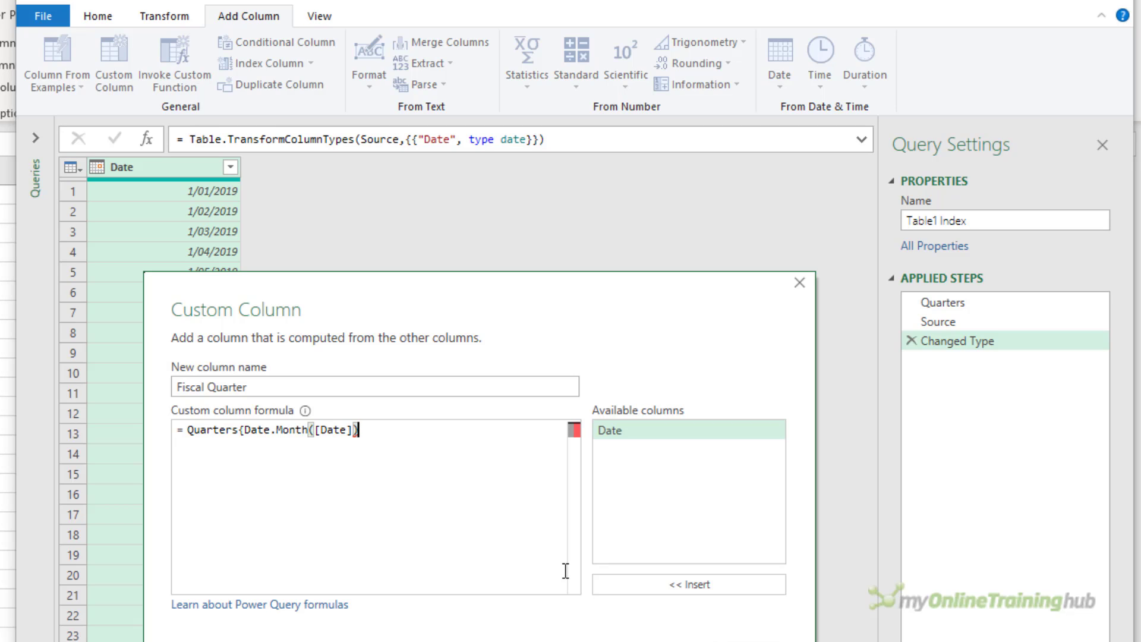
{"action": "type", "text": "-1"}
{"action": "type", "text": "}"}
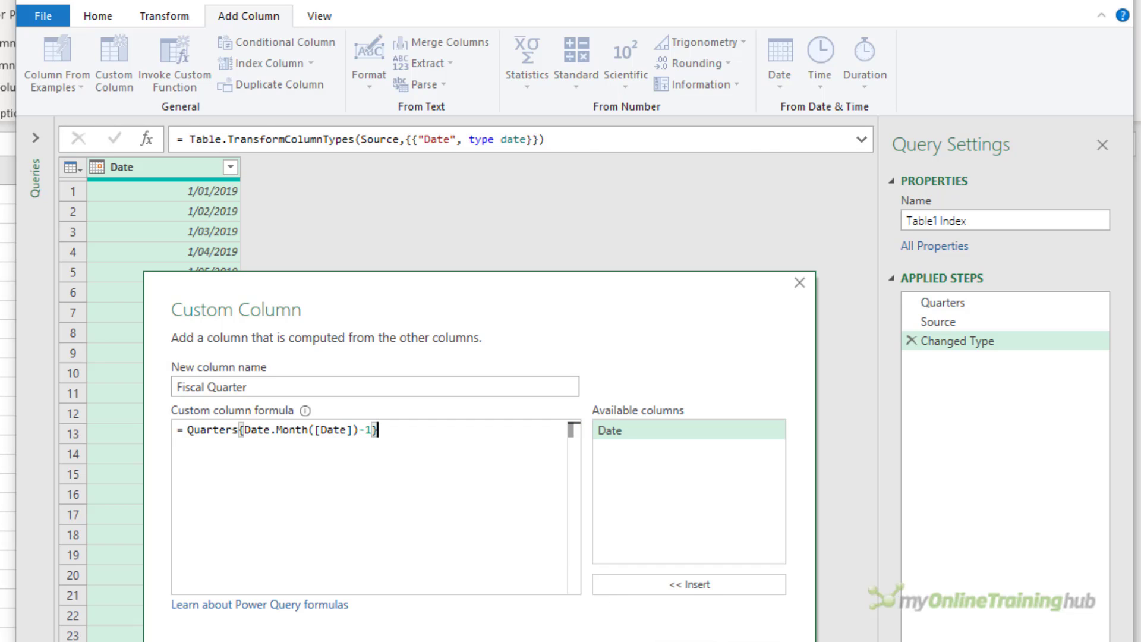
{"action": "left_click", "coordinate": [665, 638]}
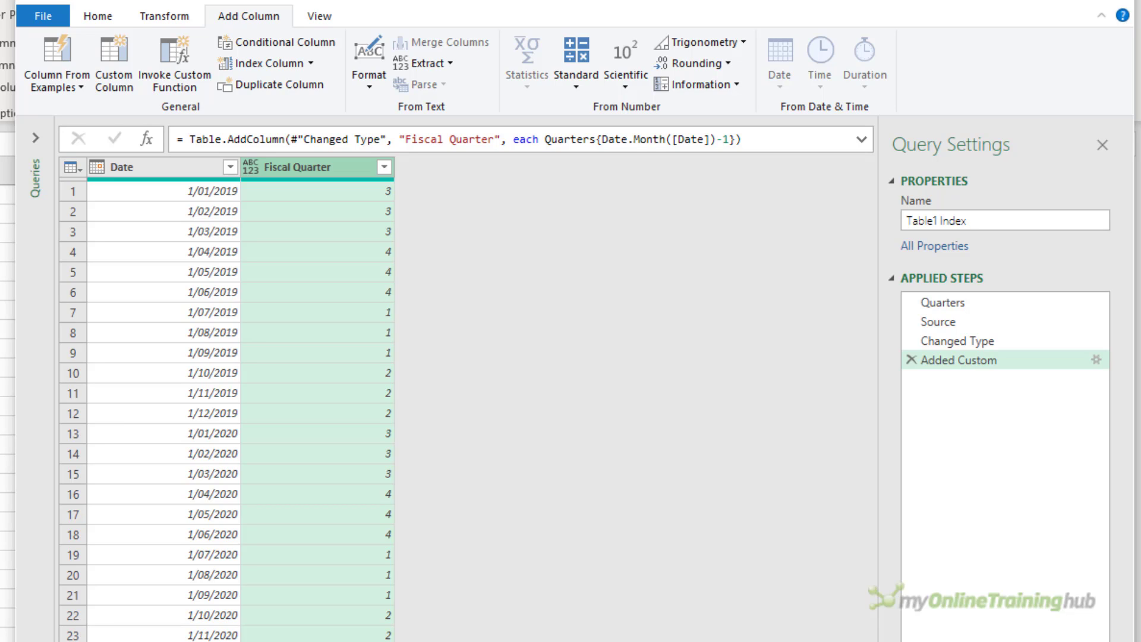
{"action": "double_click", "coordinate": [571, 139]}
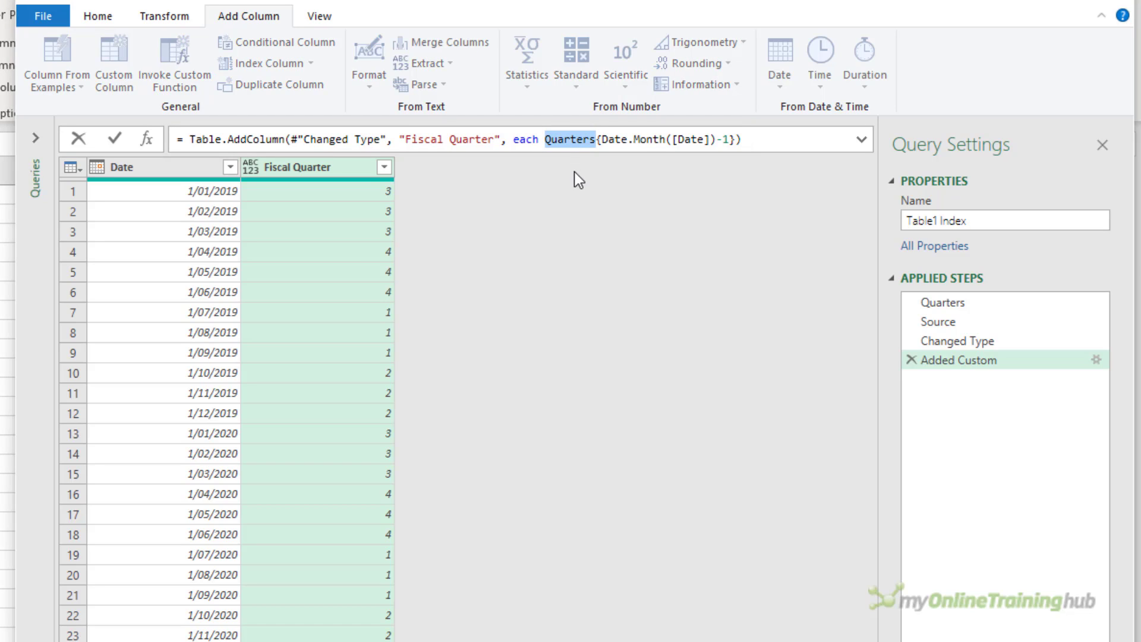
{"action": "mouse_move", "coordinate": [568, 136]}
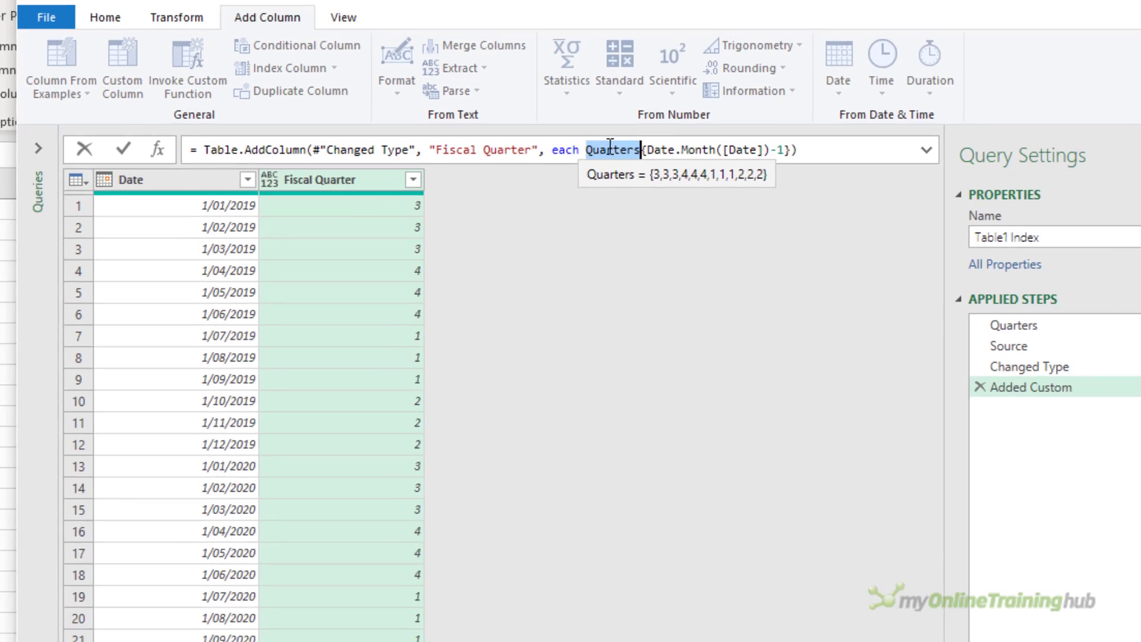
{"action": "key", "text": "Escape"}
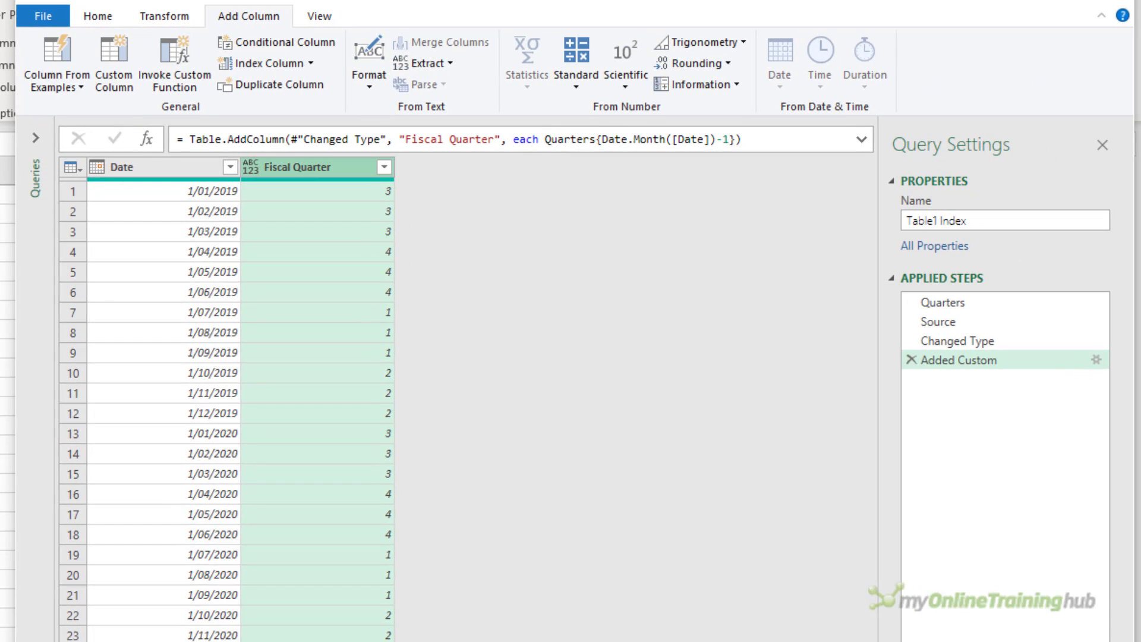
Edit the Added Custom formula to "Q" & Text.From(Quarters{Date.Month([Date])-1}) so quarters read Q3, Q4
{"action": "left_click", "coordinate": [1095, 360]}
{"action": "left_click_drag", "start_coordinate": [265, 297], "coordinate": [483, 279]}
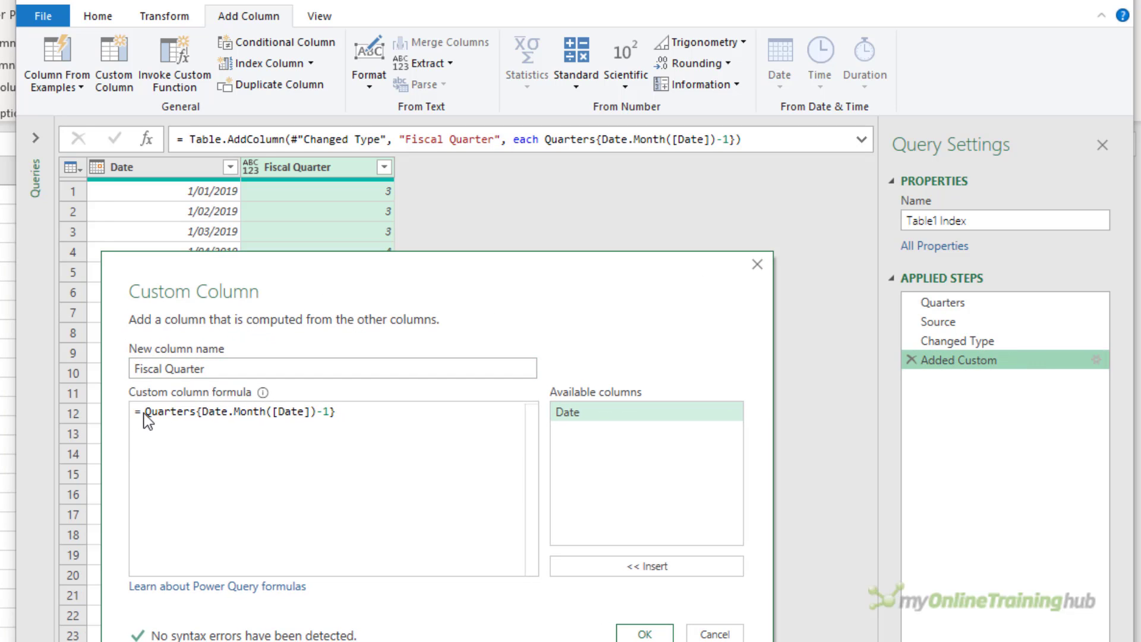
{"action": "type", "text": "\"Q\" "}
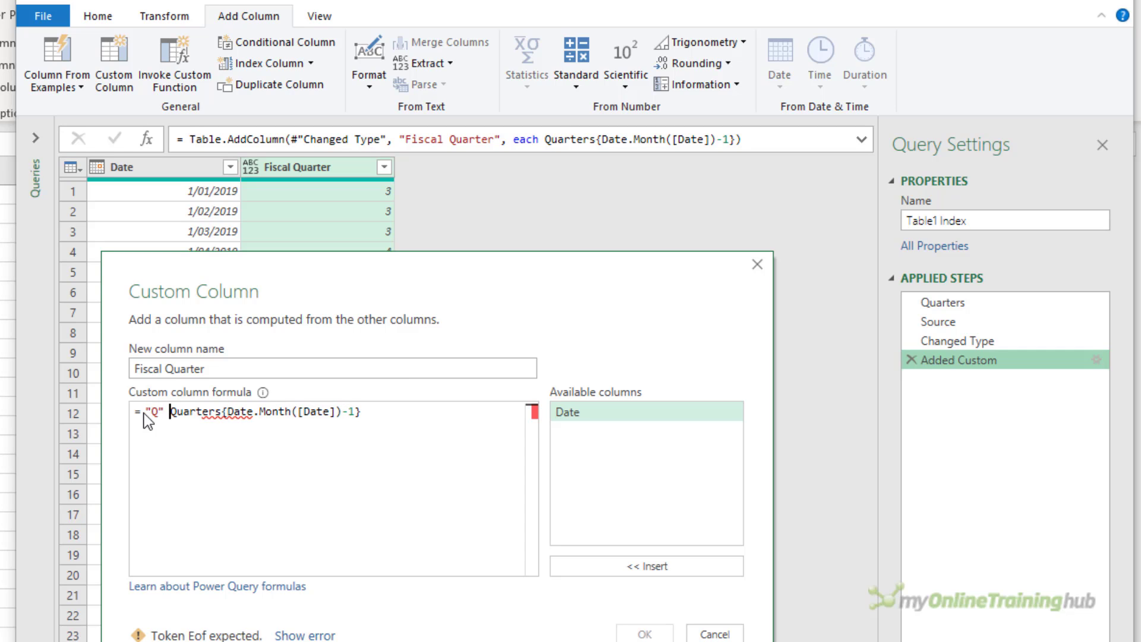
{"action": "type", "text": "&"}
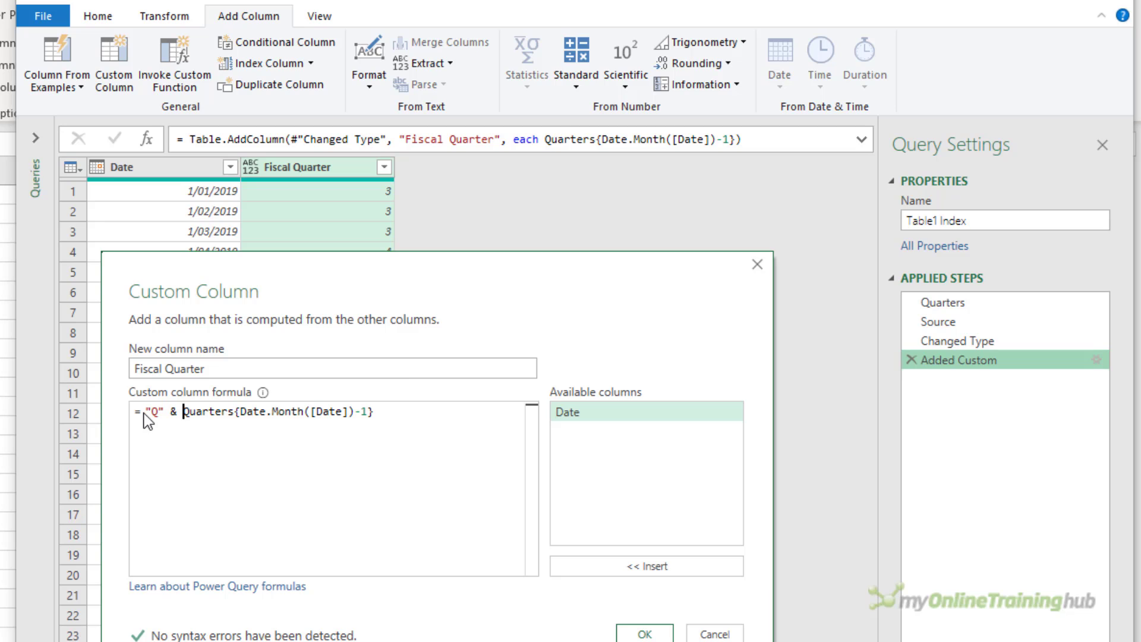
{"action": "double_click", "coordinate": [153, 411]}
{"action": "left_click_drag", "start_coordinate": [183, 411], "coordinate": [397, 411]}
{"action": "left_click", "coordinate": [397, 411]}
{"action": "left_click_drag", "start_coordinate": [289, 418], "coordinate": [187, 419]}
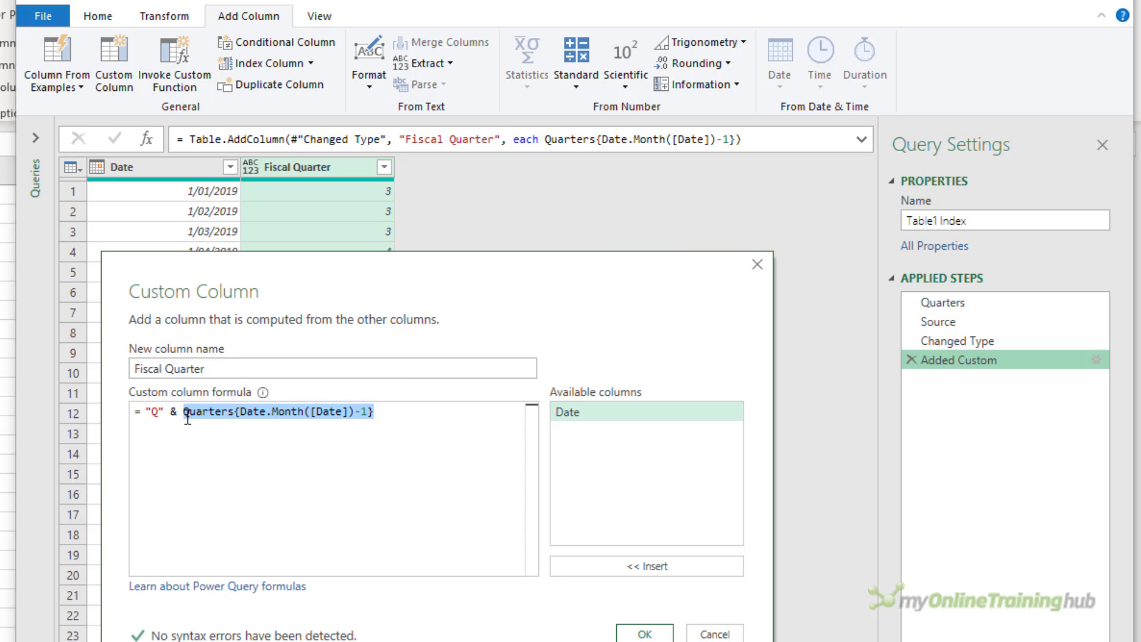
{"action": "left_click", "coordinate": [185, 416]}
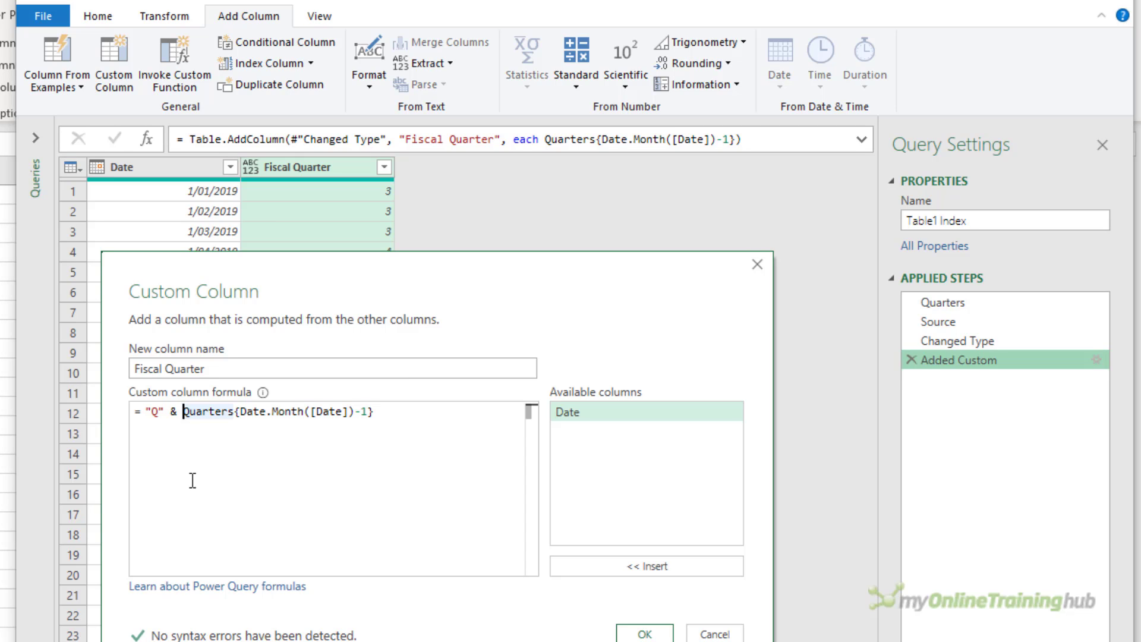
{"action": "type", "text": "Text.F"}
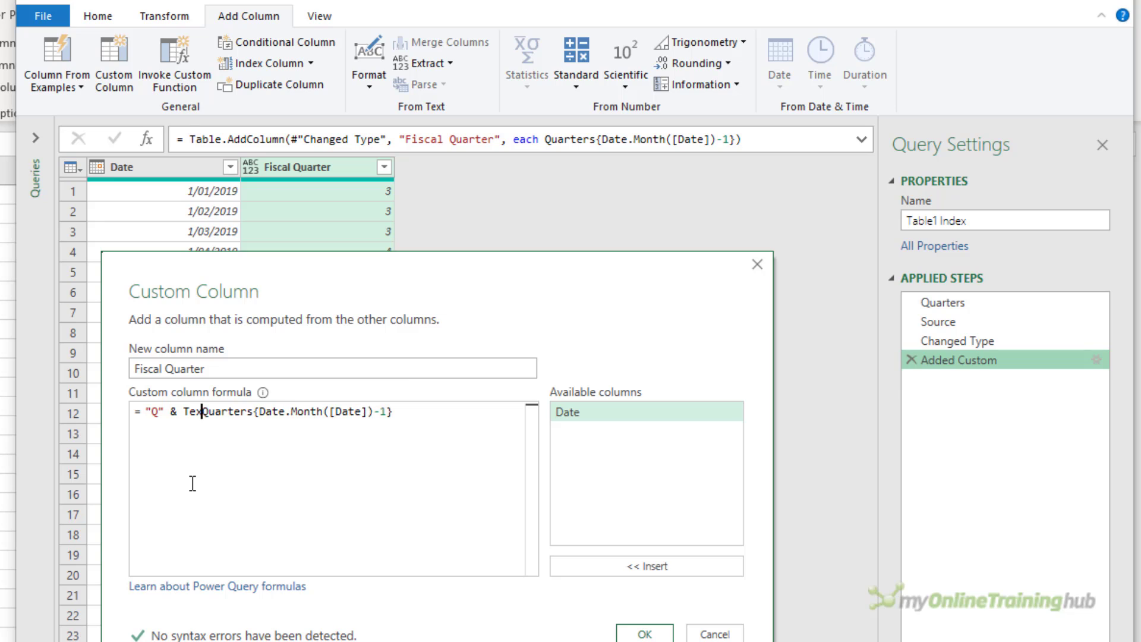
{"action": "type", "text": "rom("}
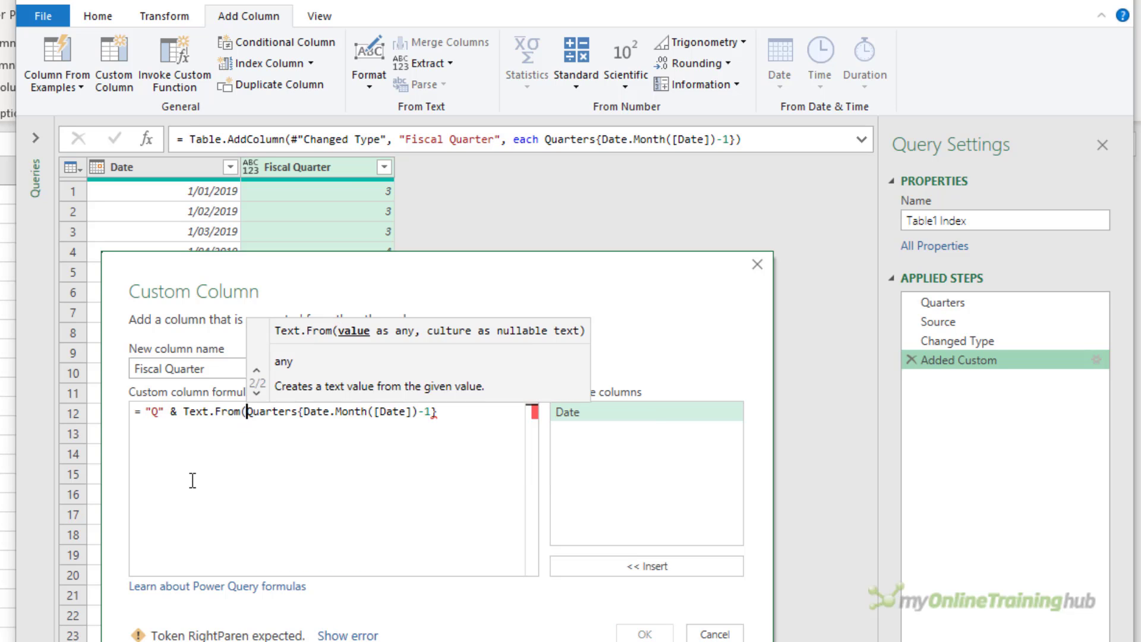
{"action": "key", "text": "End"}
{"action": "type", "text": ")"}
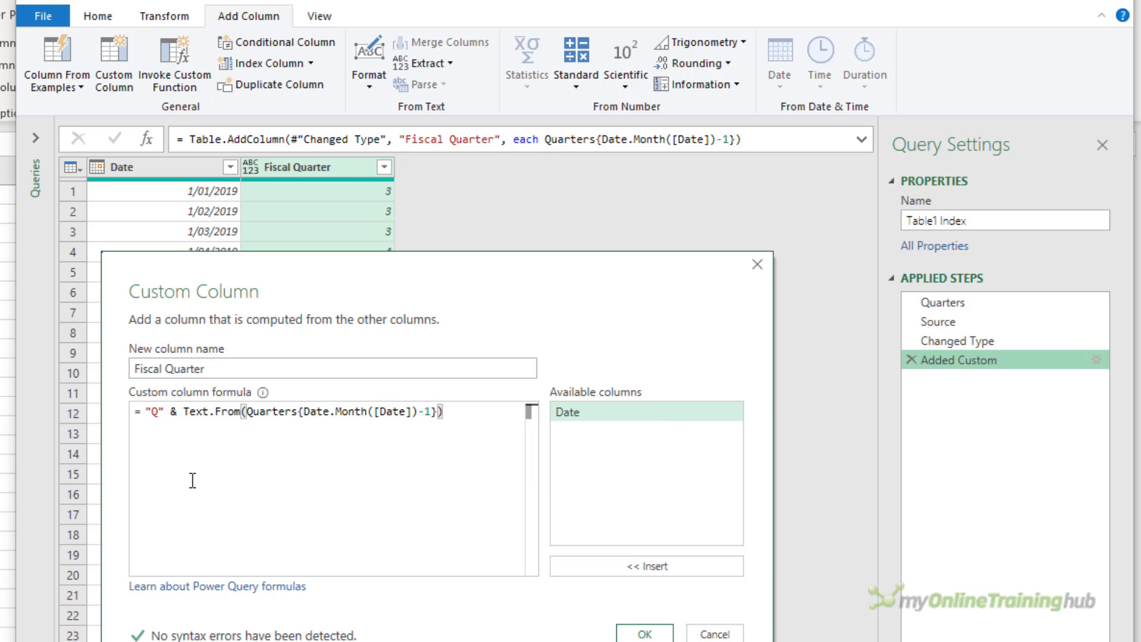
{"action": "left_click", "coordinate": [645, 634]}
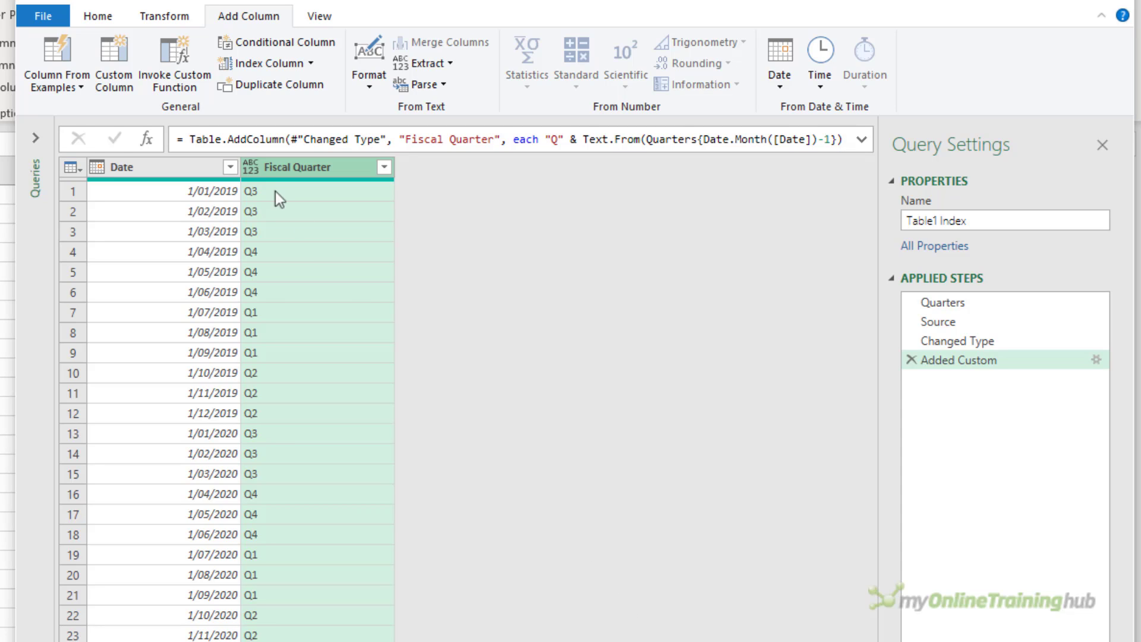
Set Fiscal Quarter to Text and load the query as a table at cell I1 of the existing worksheet
{"action": "left_click", "coordinate": [250, 166]}
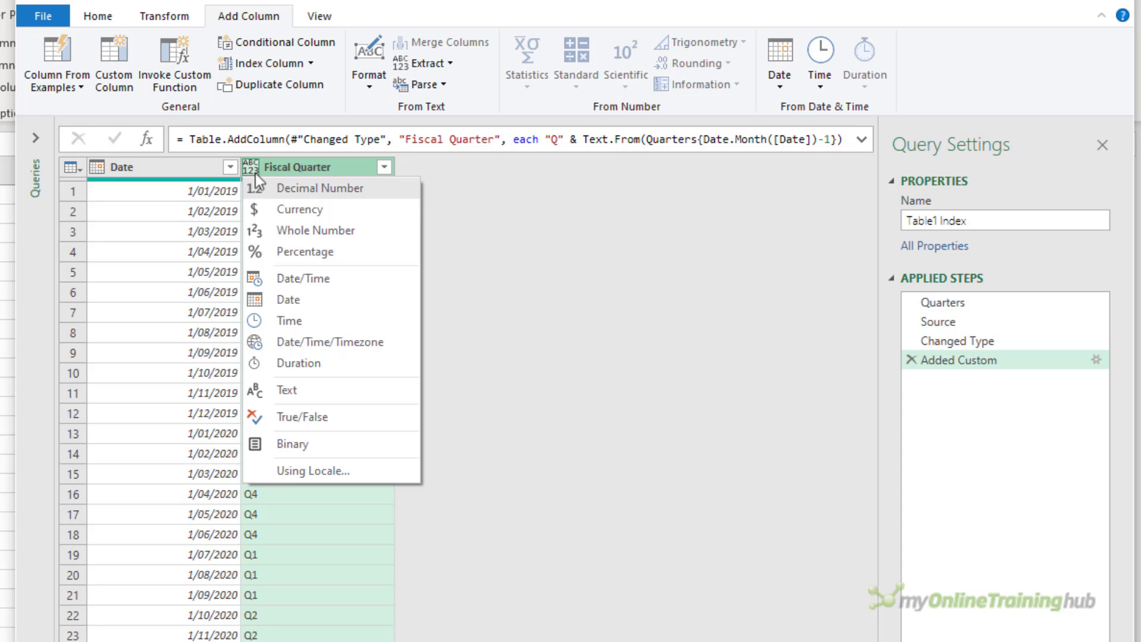
{"action": "left_click", "coordinate": [309, 390]}
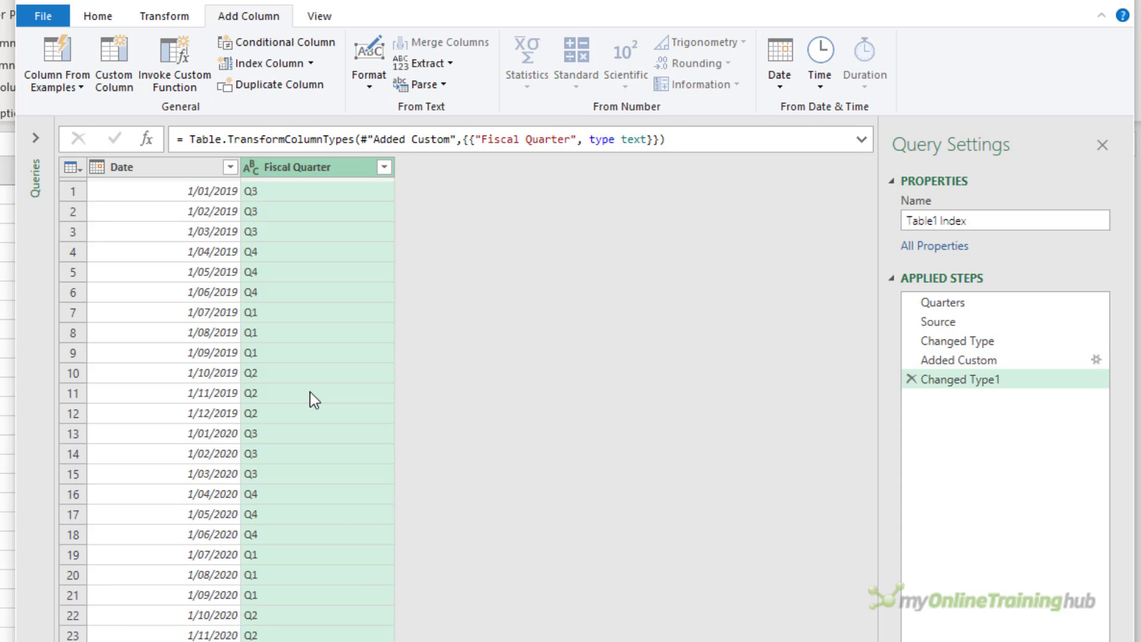
{"action": "left_click", "coordinate": [95, 14]}
{"action": "left_click", "coordinate": [41, 87]}
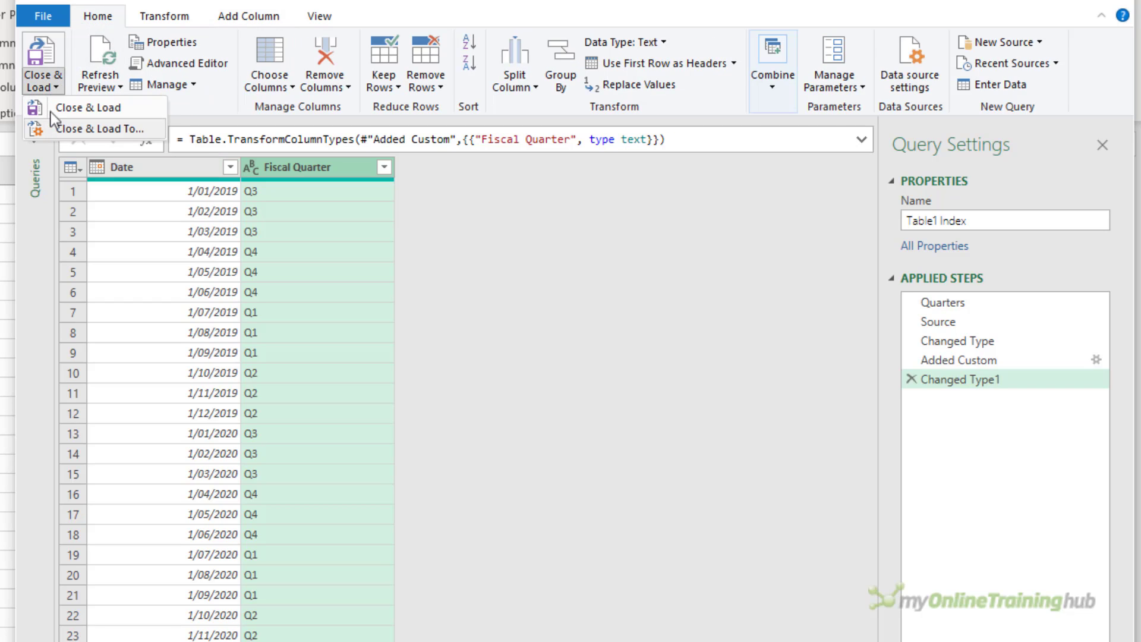
{"action": "left_click", "coordinate": [51, 124]}
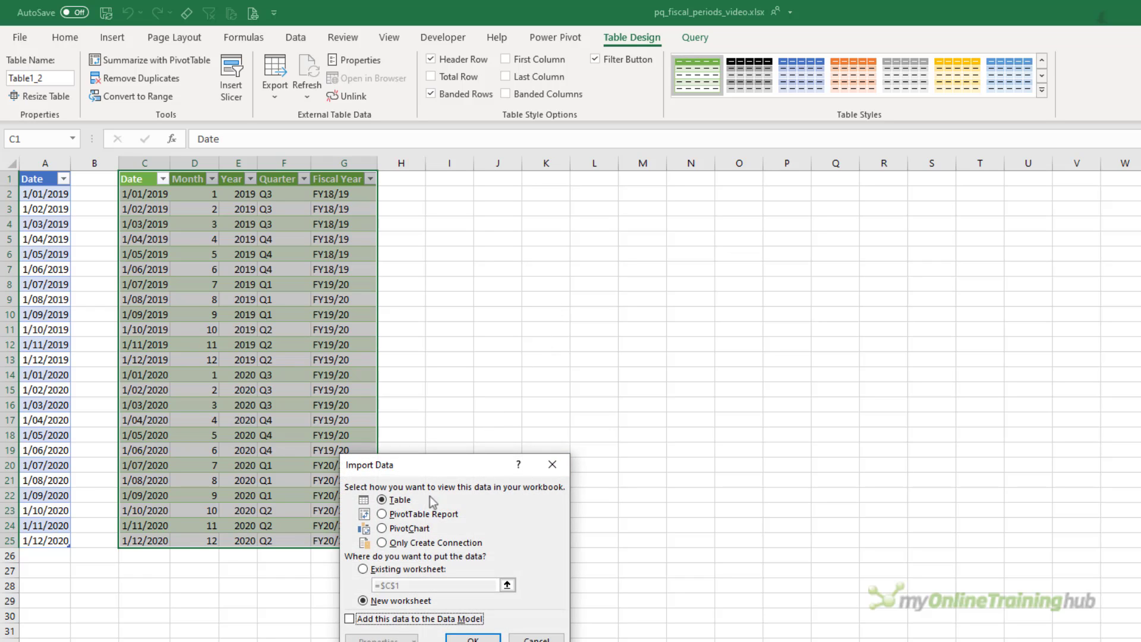
{"action": "left_click", "coordinate": [381, 569]}
{"action": "left_click", "coordinate": [448, 173]}
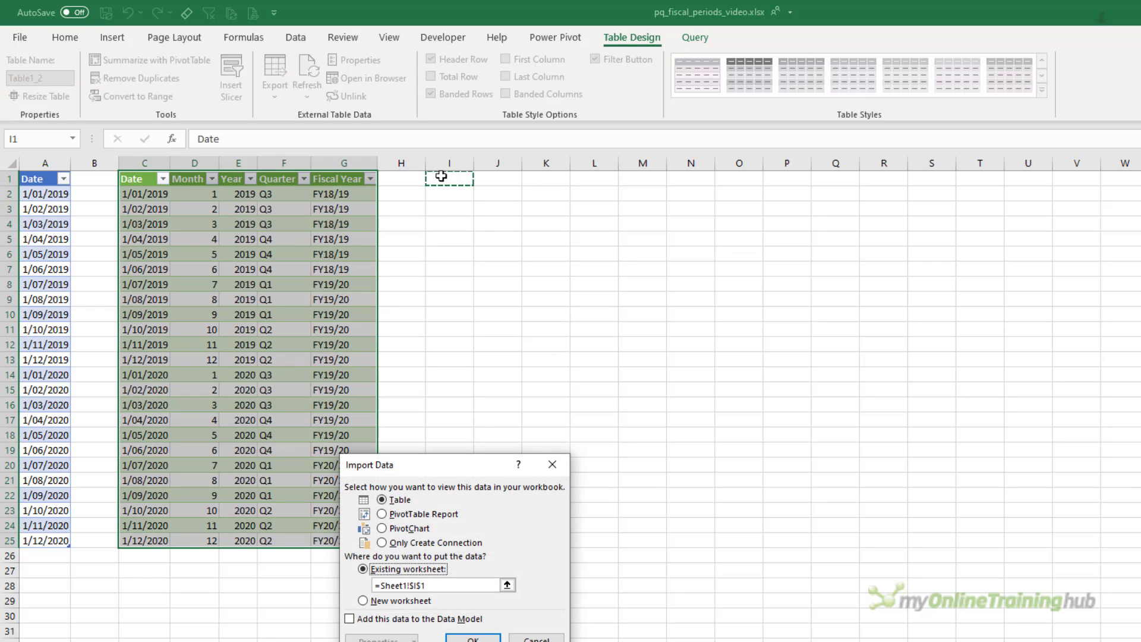
{"action": "left_click", "coordinate": [466, 638]}
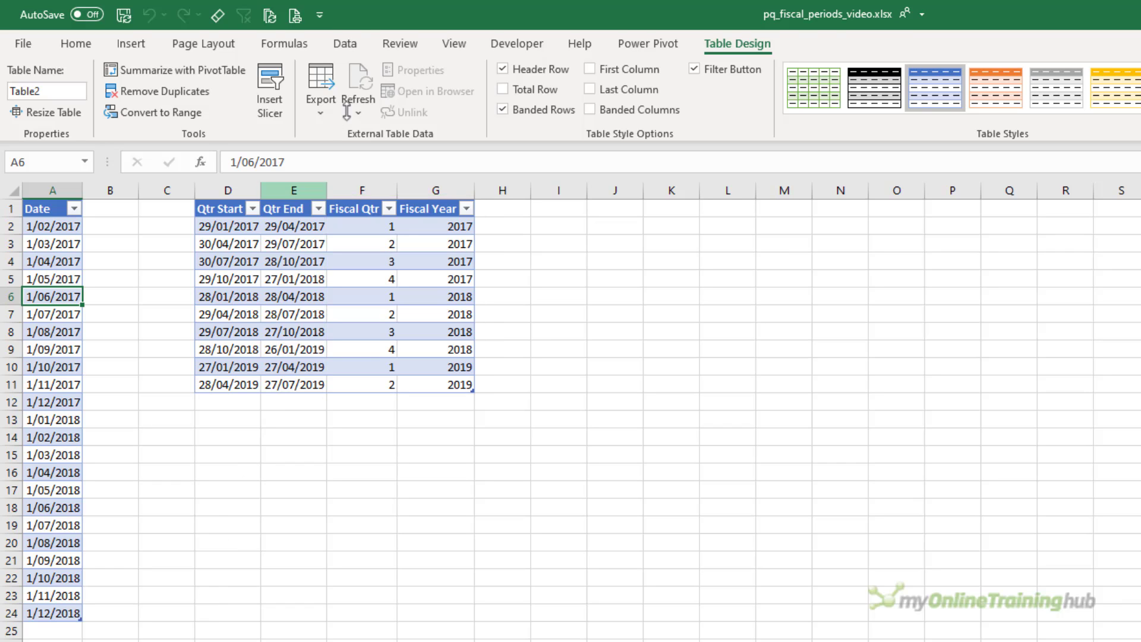
Bring the Date table into Power Query and change its Date column to a date-only type
{"action": "left_click", "coordinate": [361, 47]}
{"action": "left_click", "coordinate": [148, 107]}
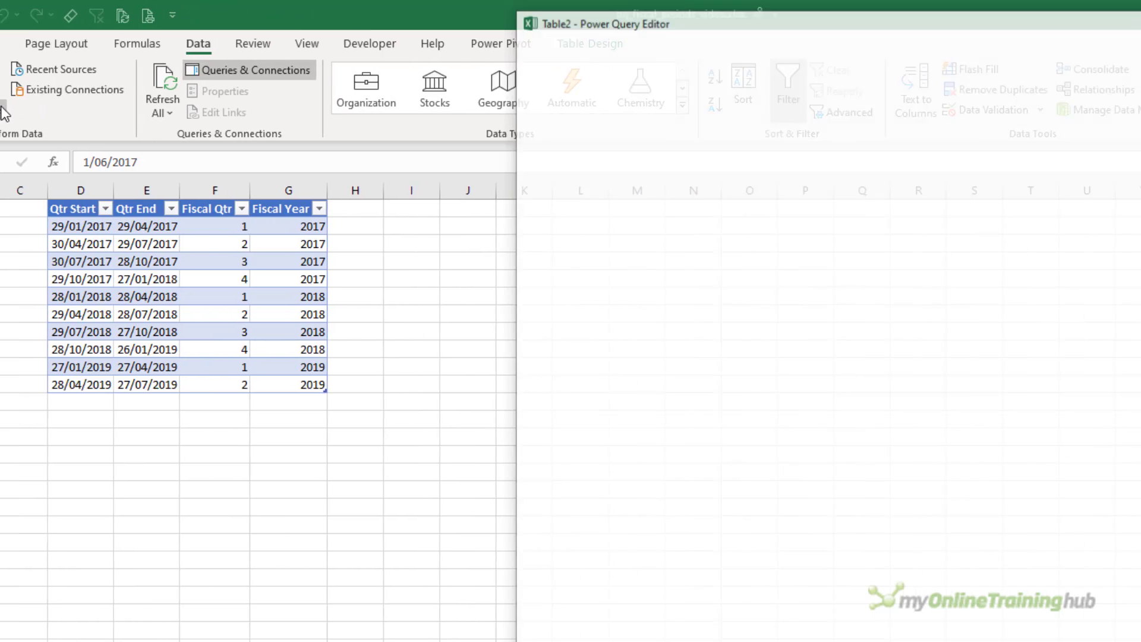
{"action": "left_click", "coordinate": [186, 182]}
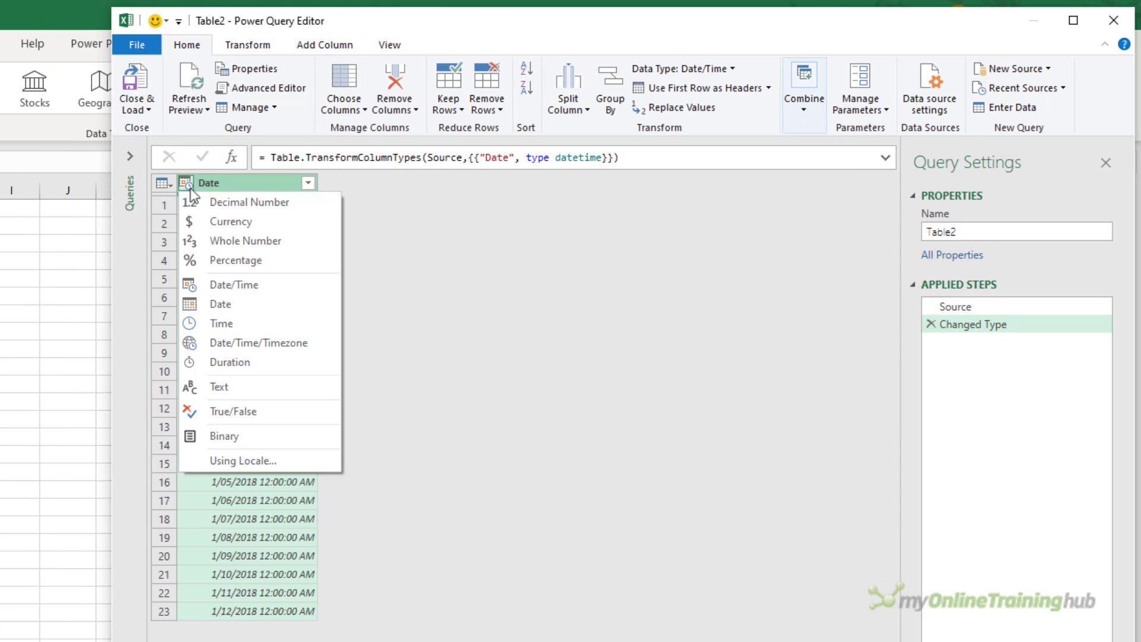
{"action": "left_click", "coordinate": [218, 305]}
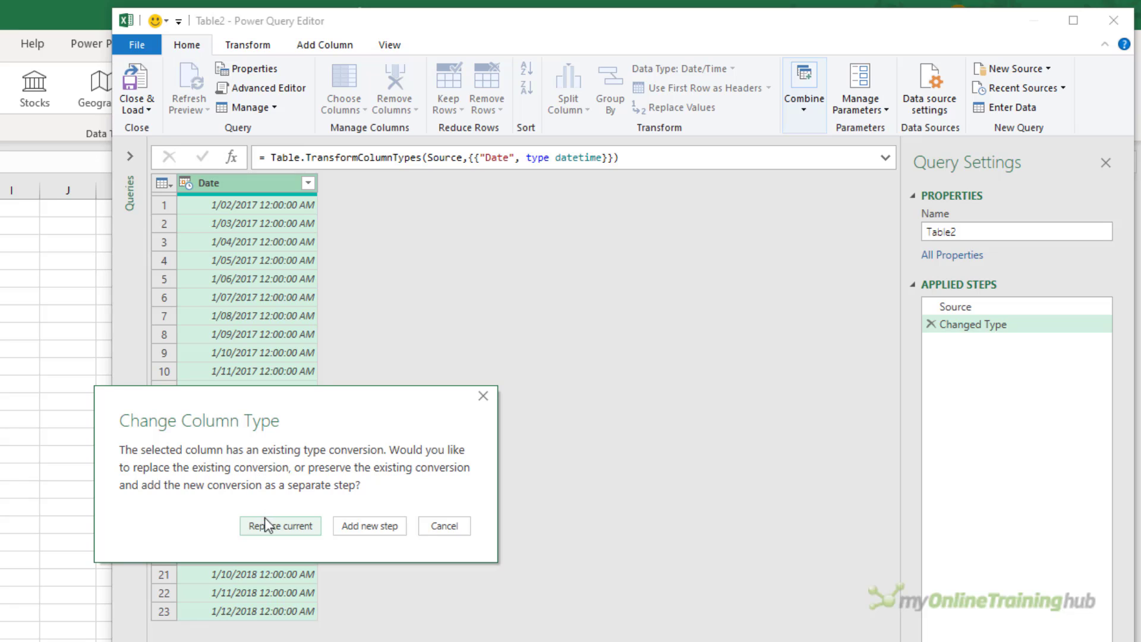
{"action": "left_click", "coordinate": [269, 527]}
Close and load the Table2 query as a connection only
{"action": "left_click", "coordinate": [136, 108]}
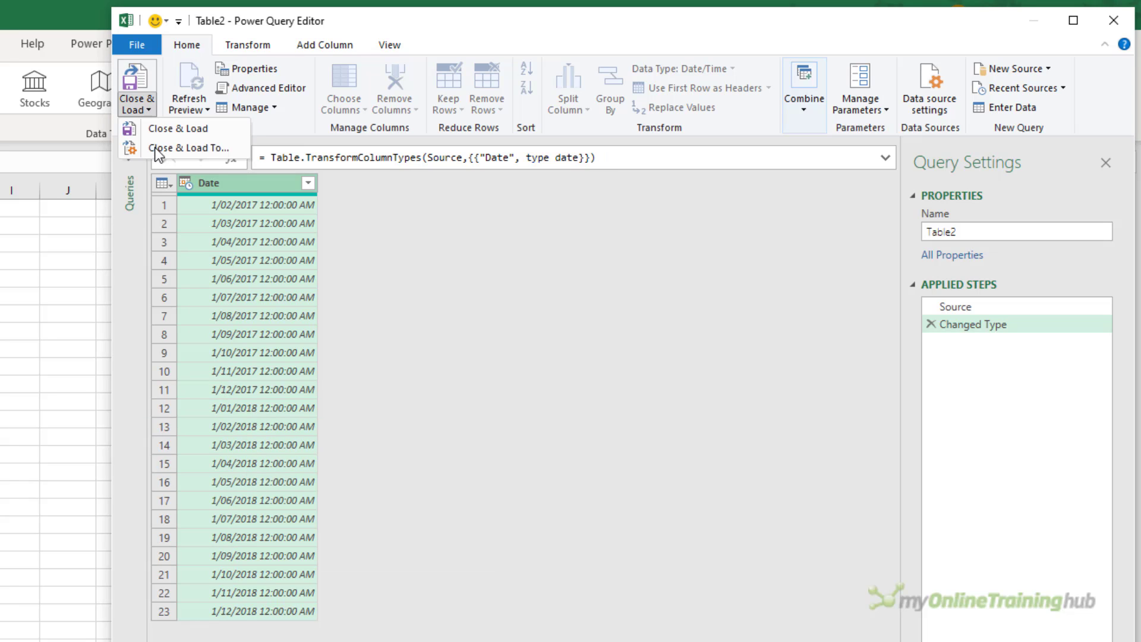
{"action": "left_click", "coordinate": [158, 149]}
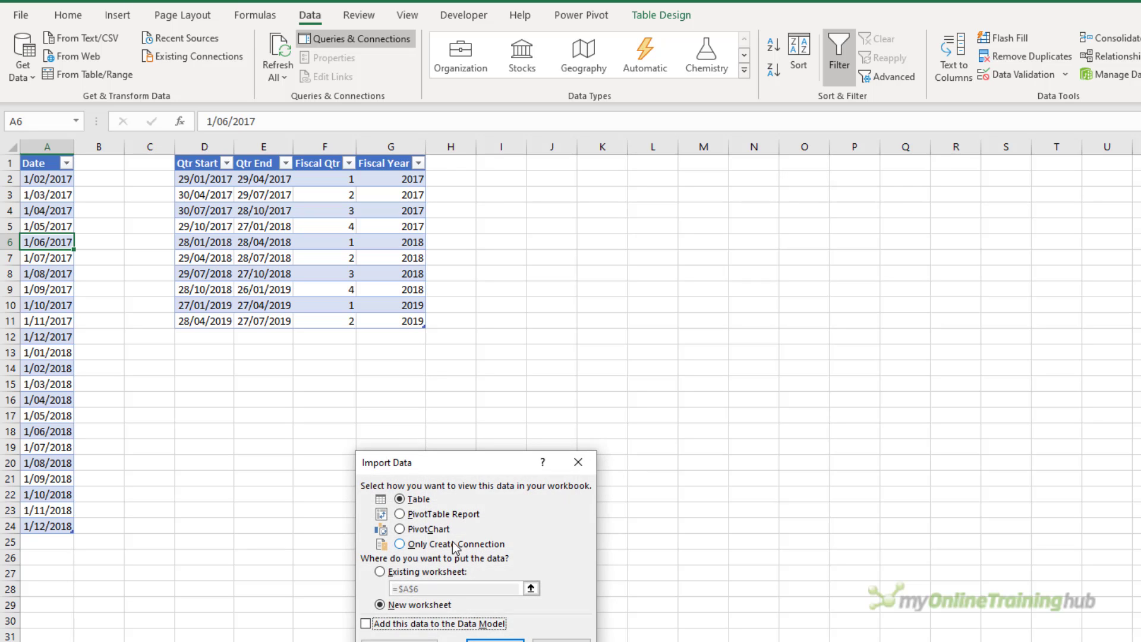
{"action": "left_click", "coordinate": [456, 544]}
{"action": "left_click", "coordinate": [495, 640]}
Load the periods table from range as Periods_454 and set Qtr Start and Qtr End to Date
{"action": "left_click", "coordinate": [279, 241]}
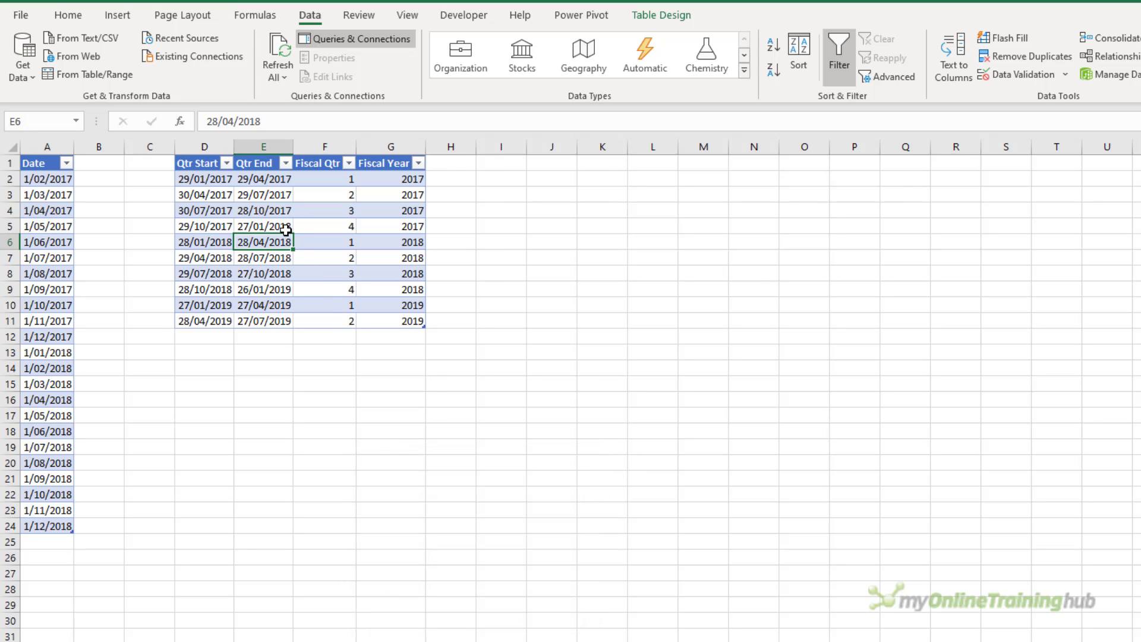
{"action": "left_click", "coordinate": [110, 75]}
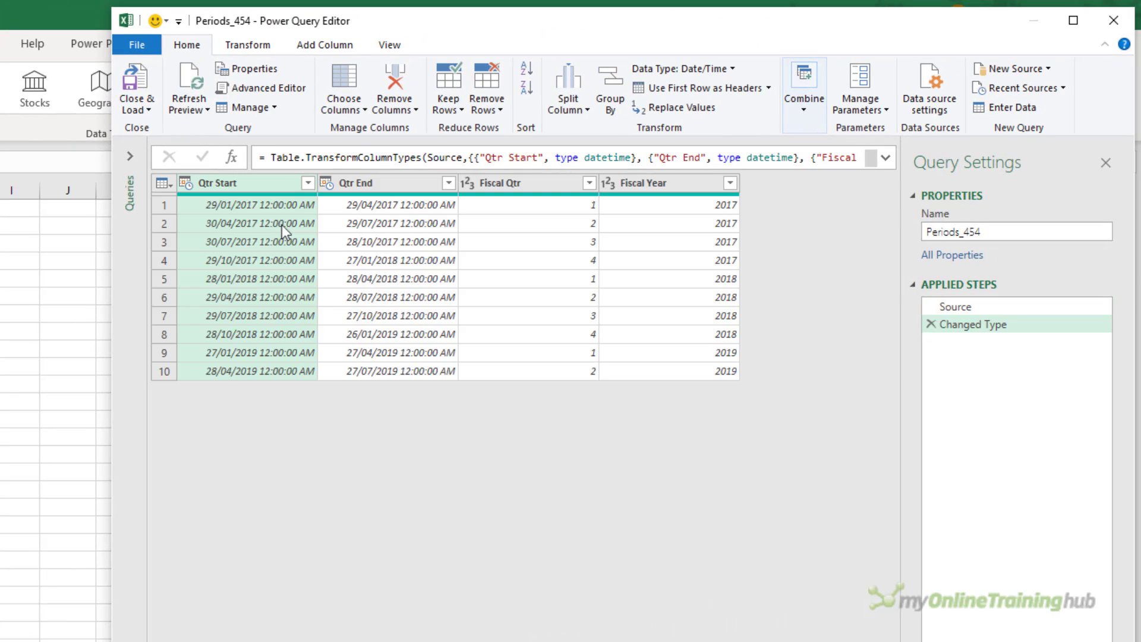
{"action": "left_click", "coordinate": [390, 188], "text": "ctrl"}
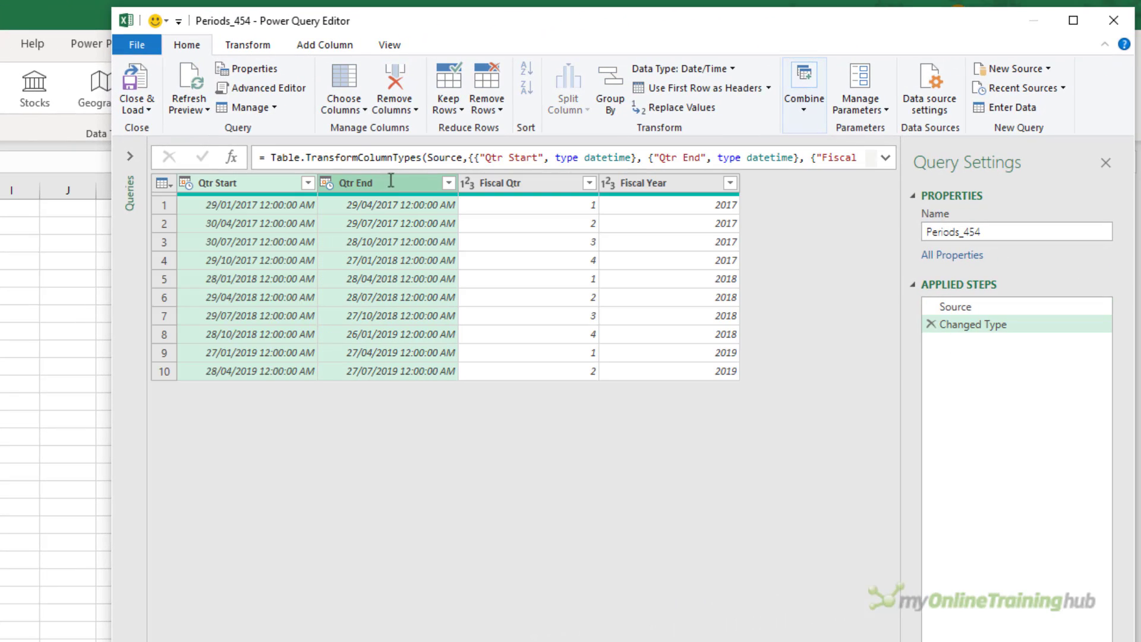
{"action": "left_click", "coordinate": [685, 68]}
{"action": "left_click", "coordinate": [683, 189]}
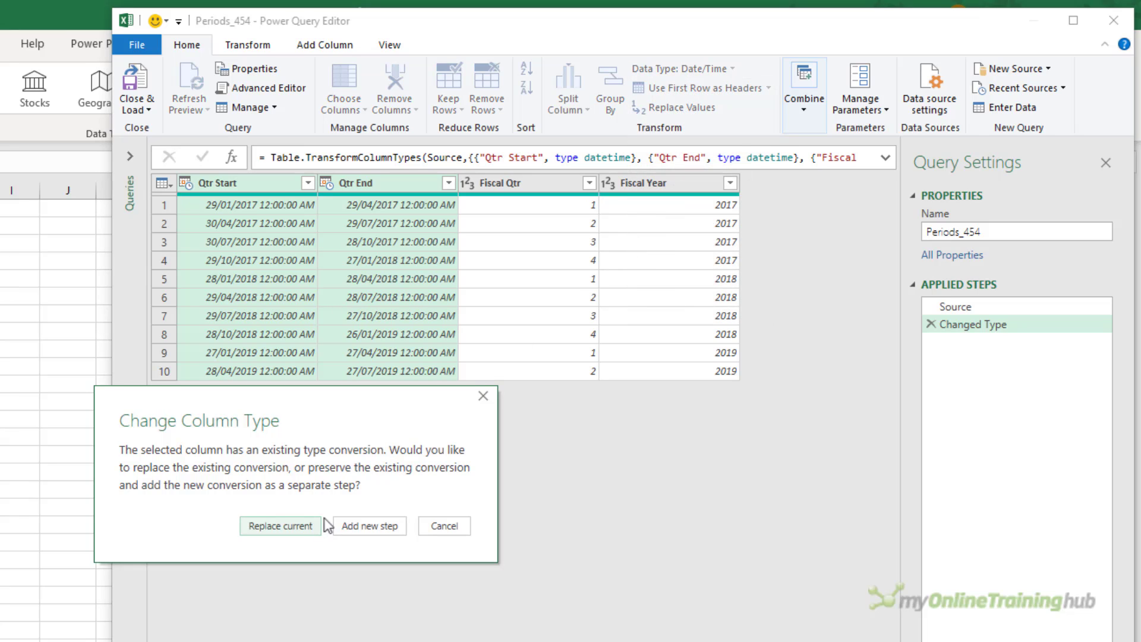
{"action": "left_click", "coordinate": [297, 531]}
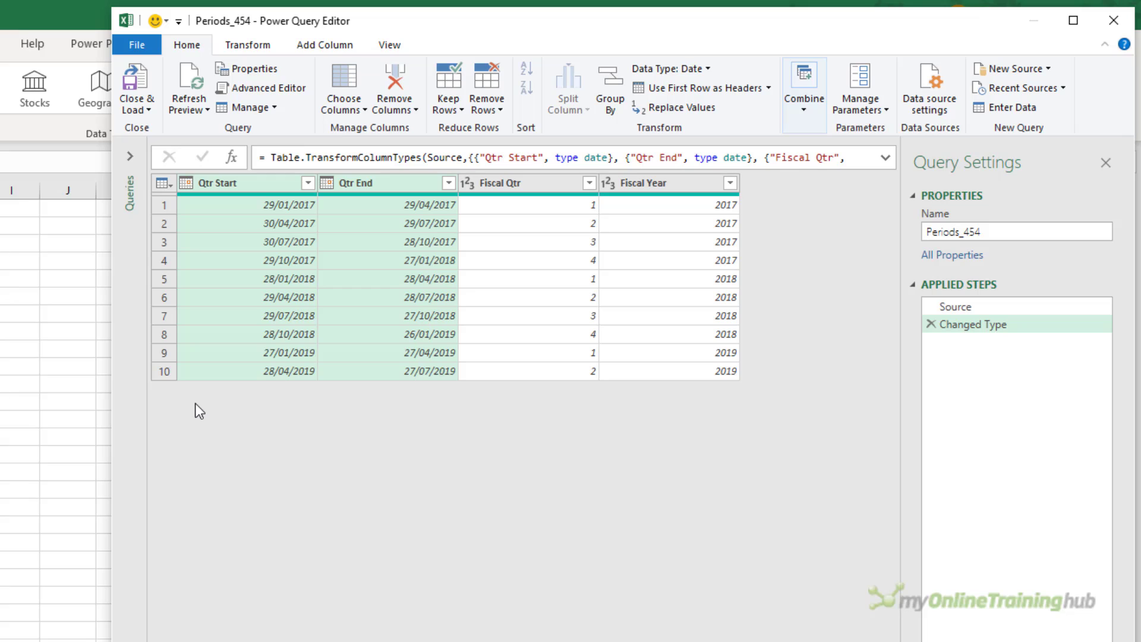
Merge Periods_454 Qtr Start with Table2 Date into a new query using a Full Outer join
{"action": "left_click", "coordinate": [804, 95]}
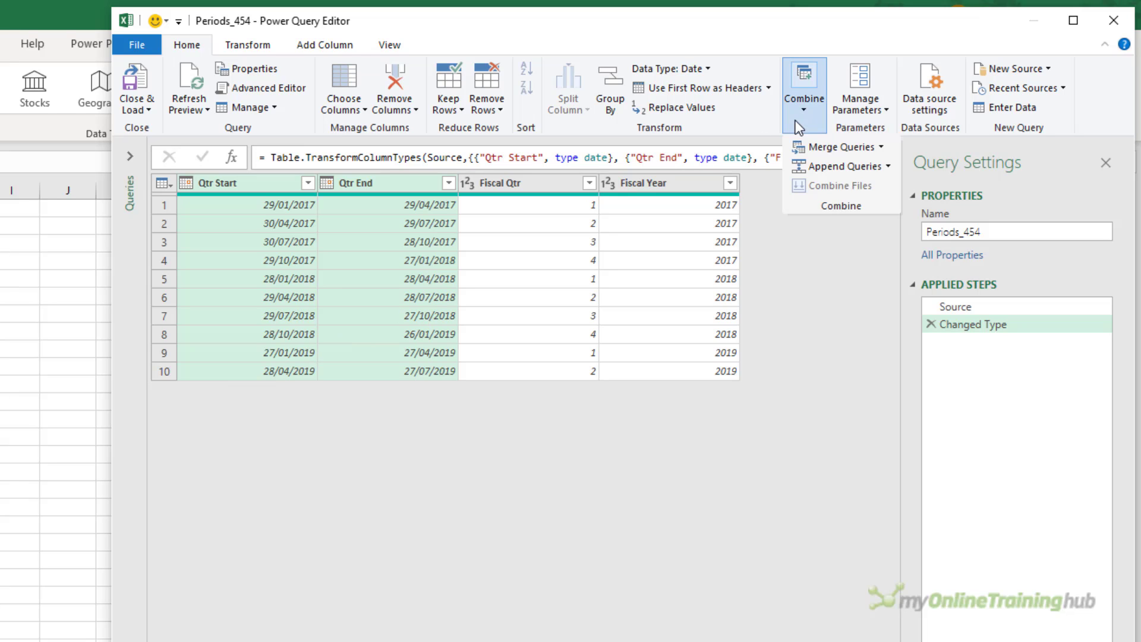
{"action": "left_click", "coordinate": [881, 145]}
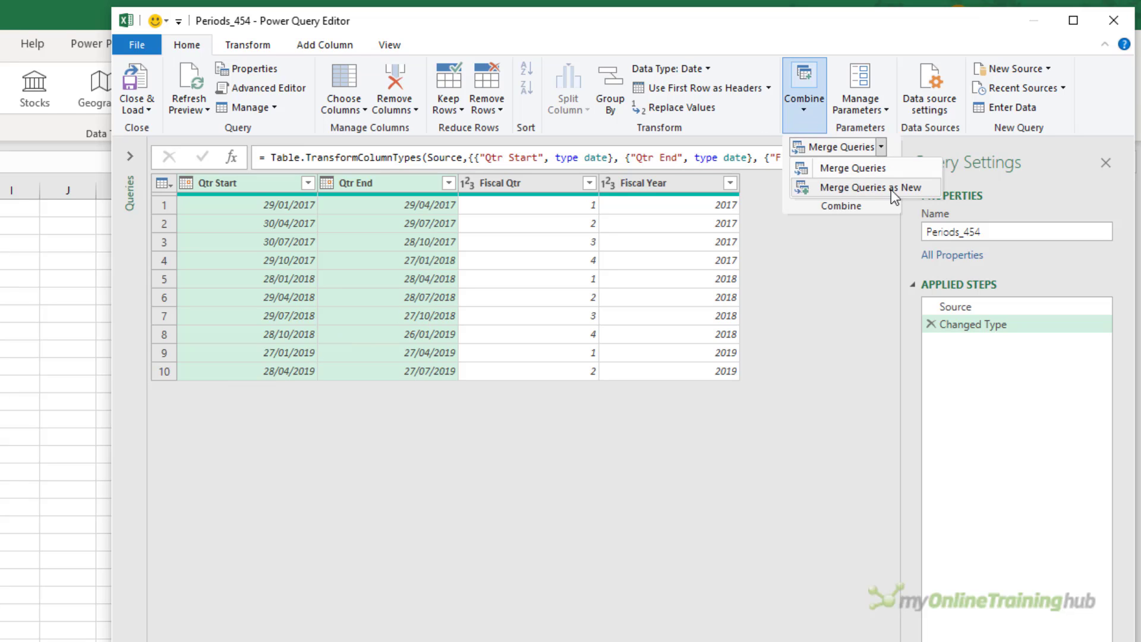
{"action": "left_click", "coordinate": [890, 189]}
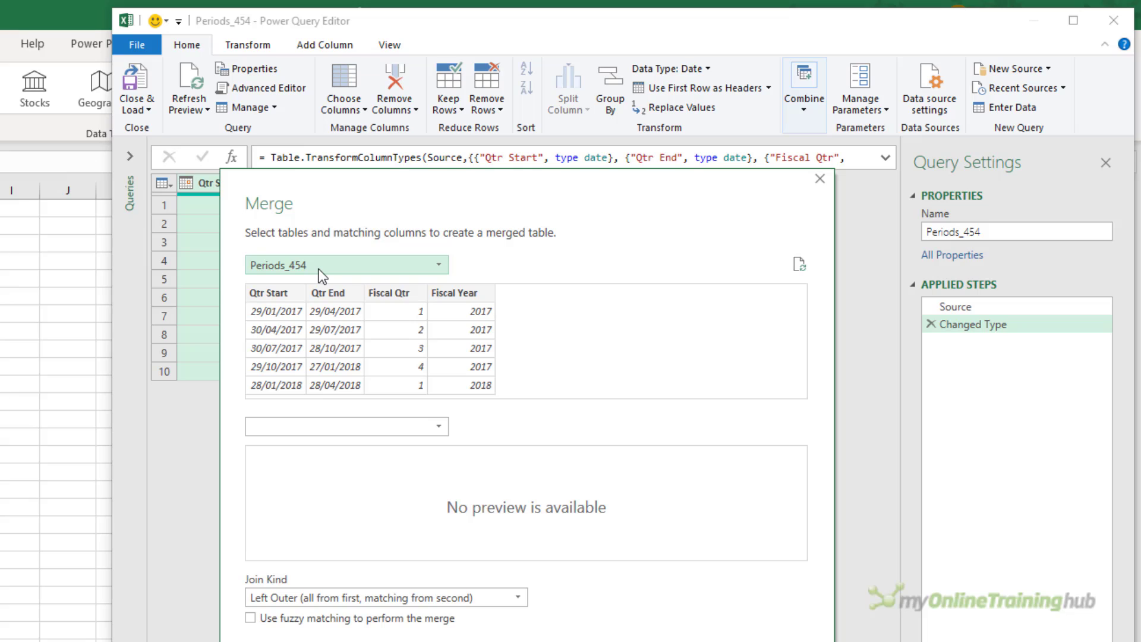
{"action": "left_click", "coordinate": [300, 429]}
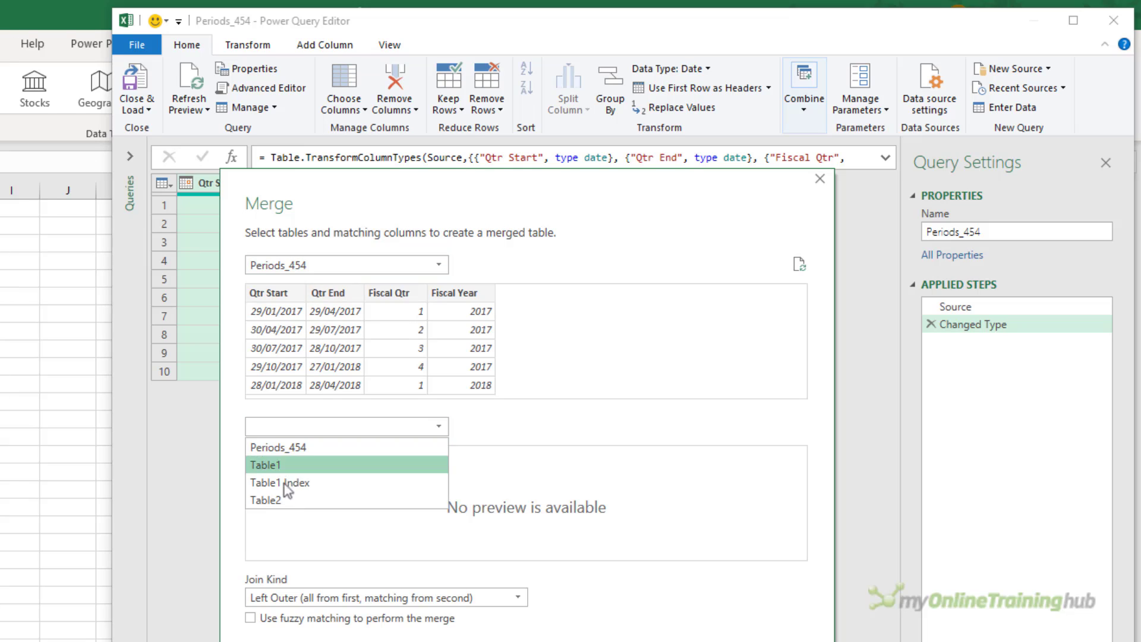
{"action": "left_click", "coordinate": [280, 498]}
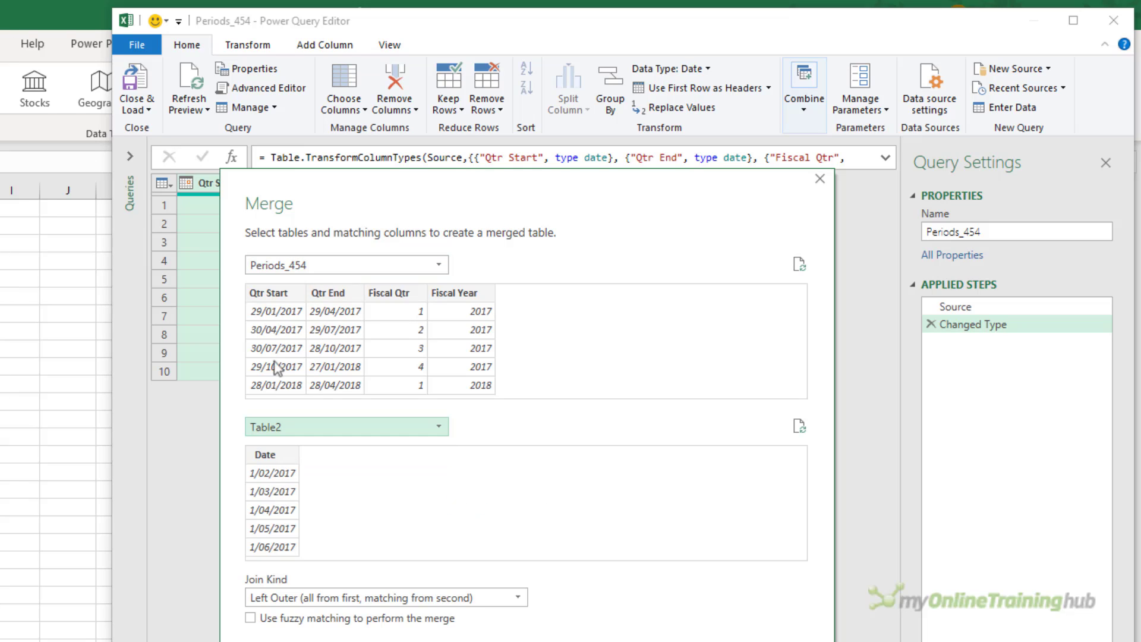
{"action": "left_click", "coordinate": [272, 294]}
{"action": "left_click", "coordinate": [267, 453]}
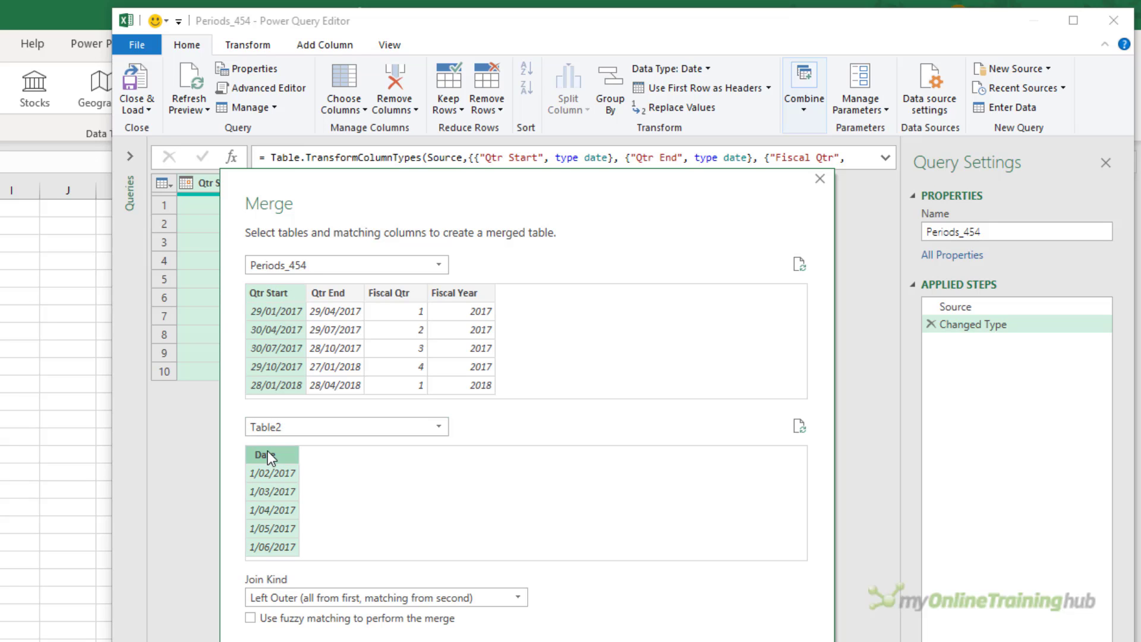
{"action": "left_click", "coordinate": [486, 598]}
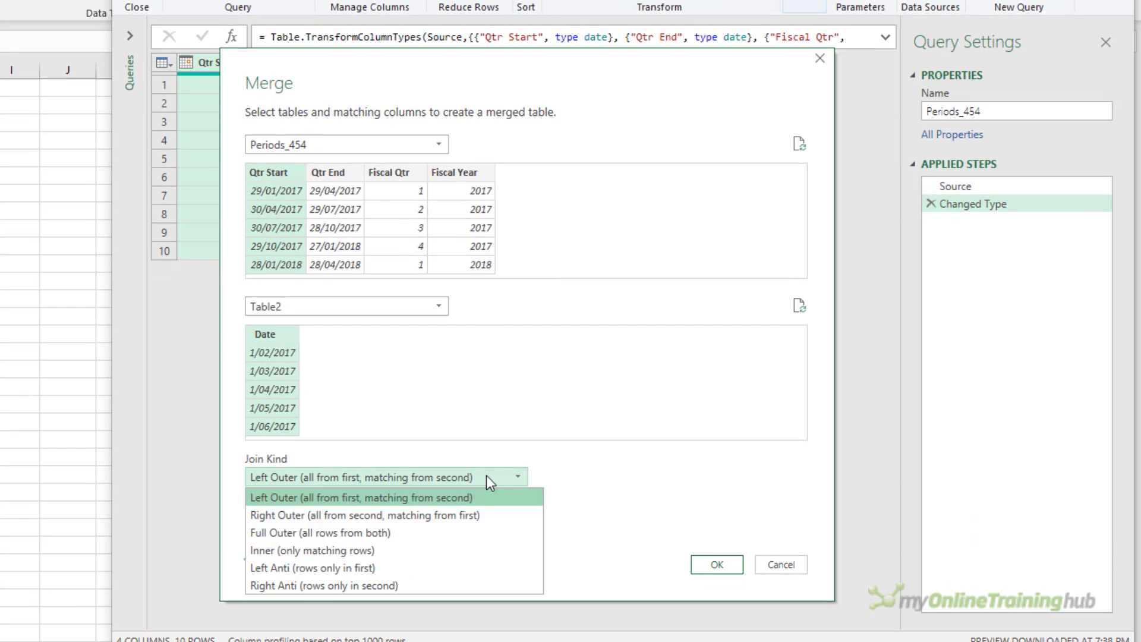
{"action": "left_click", "coordinate": [415, 532]}
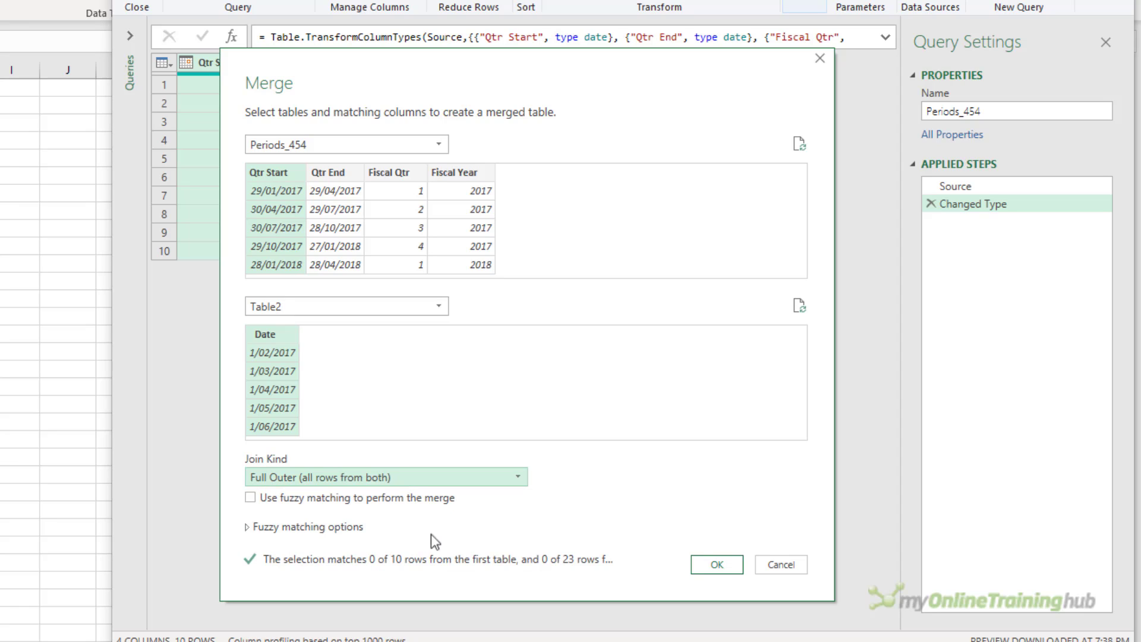
{"action": "left_click", "coordinate": [702, 562]}
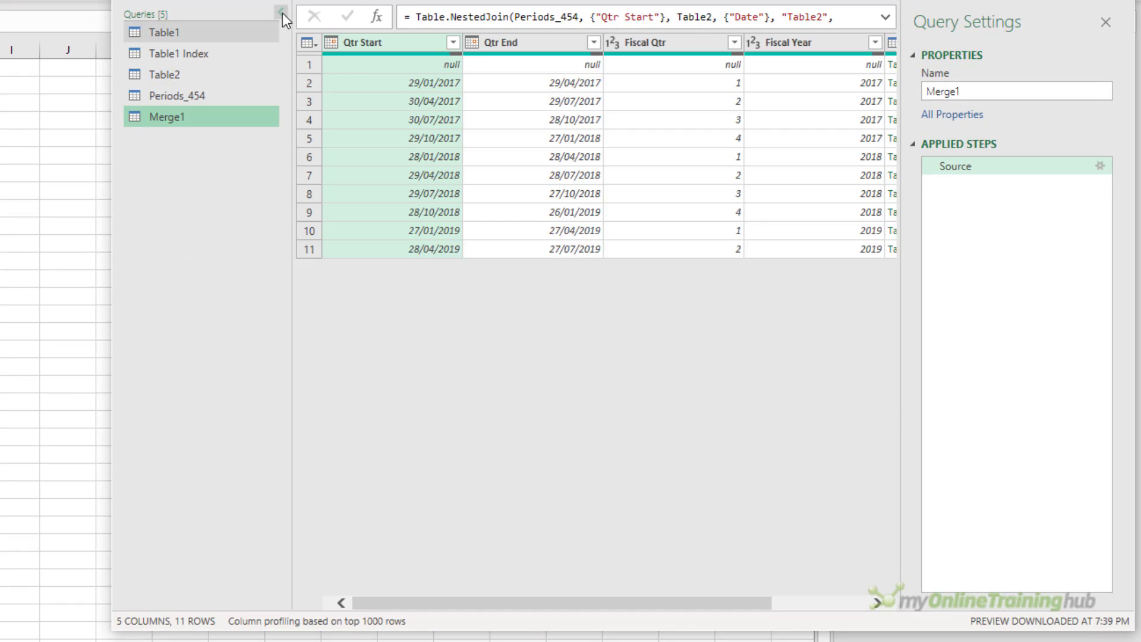
Expand Table2 into a Date column without the prefix and move Date to the first position
{"action": "left_click", "coordinate": [280, 11]}
{"action": "left_click", "coordinate": [847, 69]}
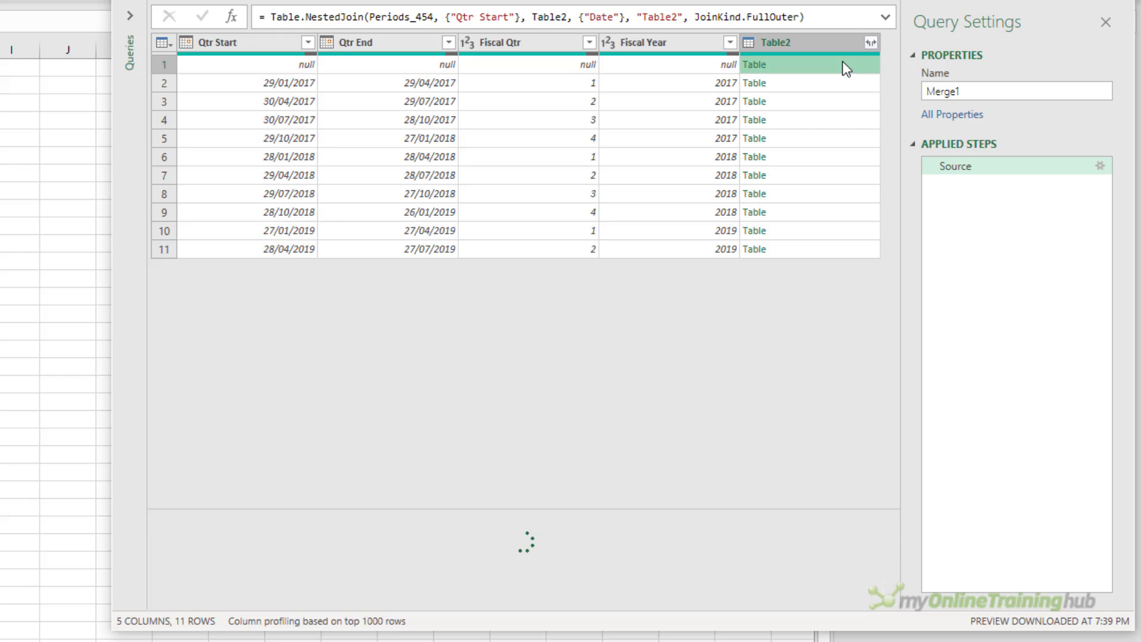
{"action": "left_click", "coordinate": [871, 42]}
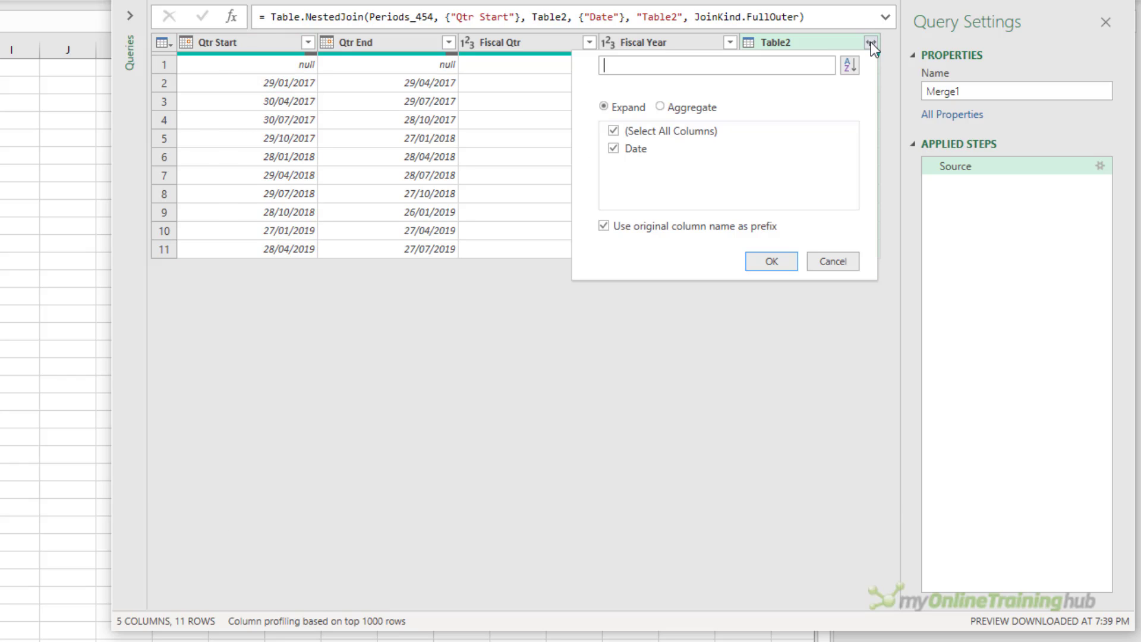
{"action": "left_click", "coordinate": [608, 227]}
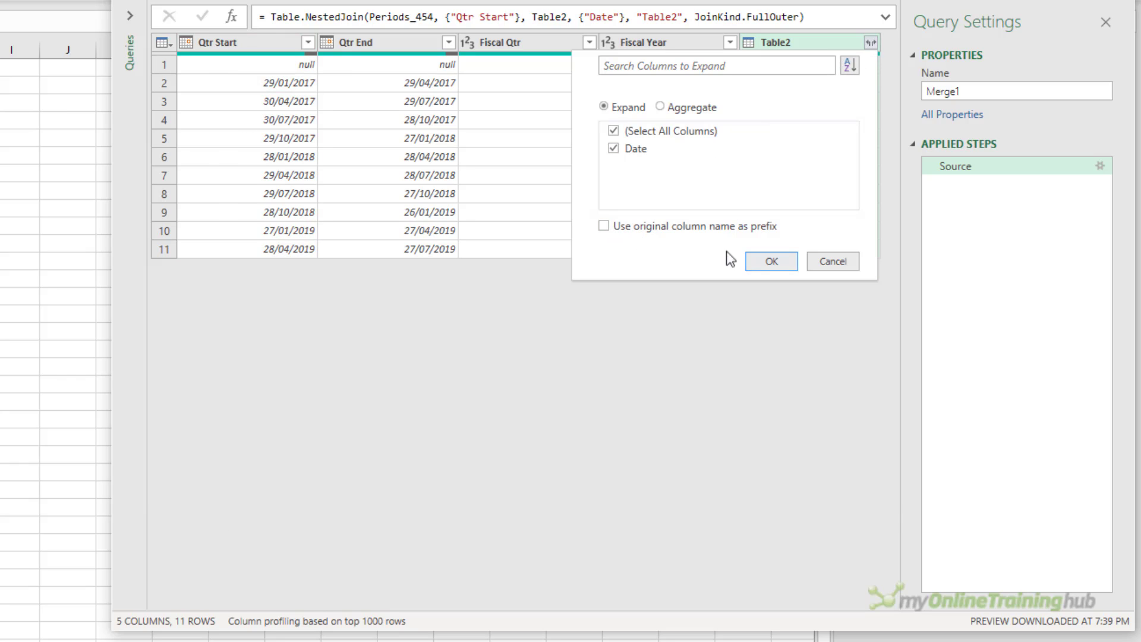
{"action": "left_click", "coordinate": [772, 262]}
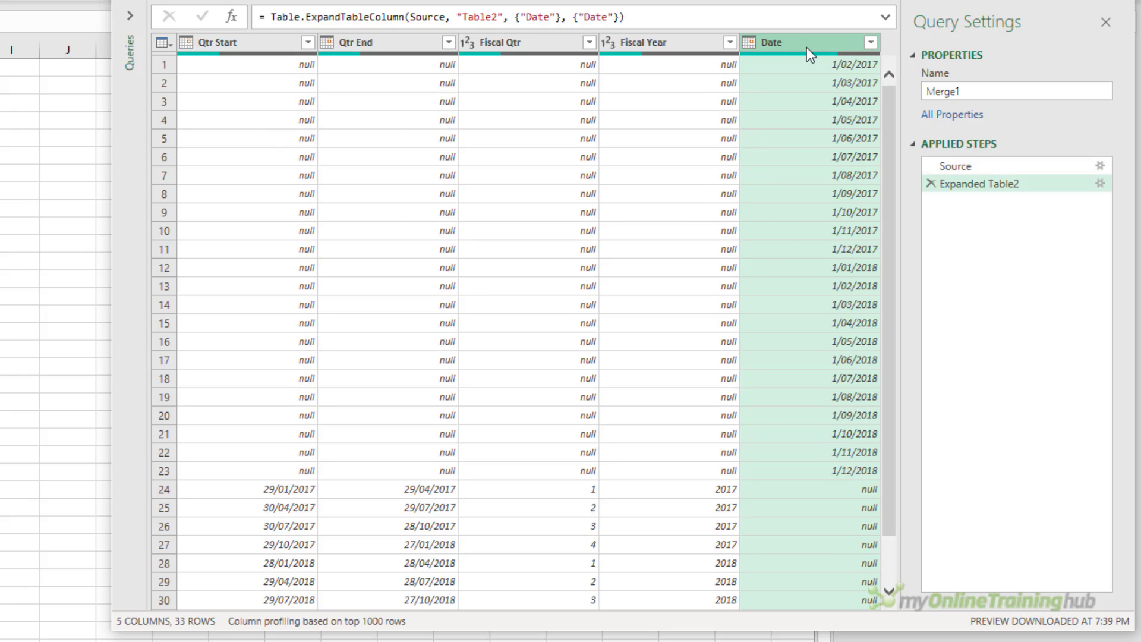
{"action": "left_click_drag", "start_coordinate": [807, 48], "coordinate": [287, 45]}
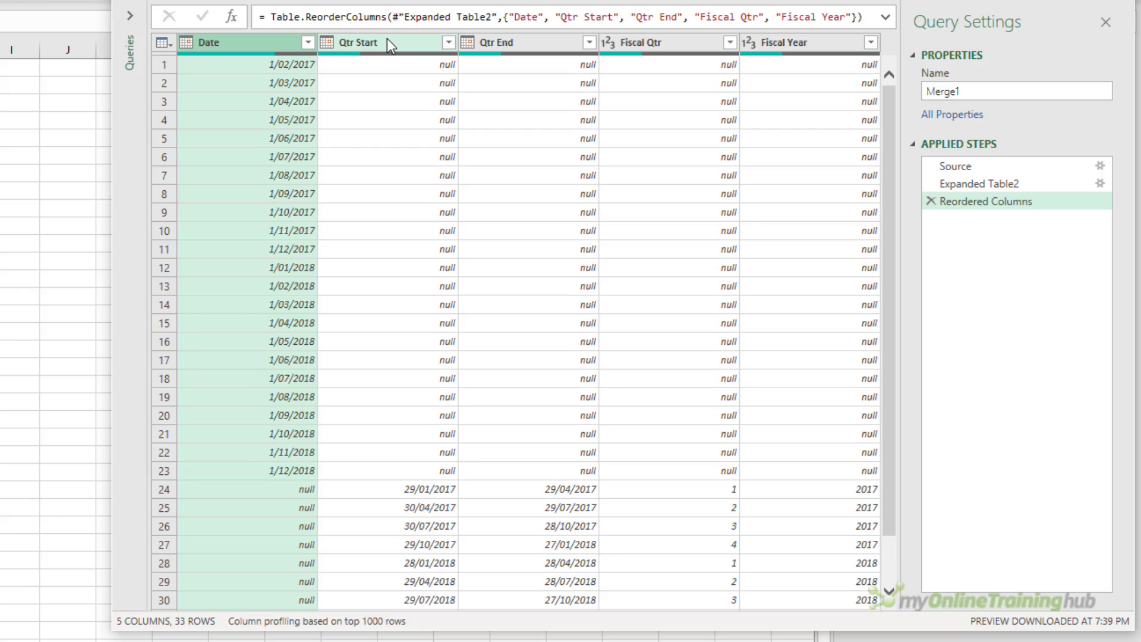
{"action": "left_click_drag", "start_coordinate": [387, 38], "coordinate": [441, 48]}
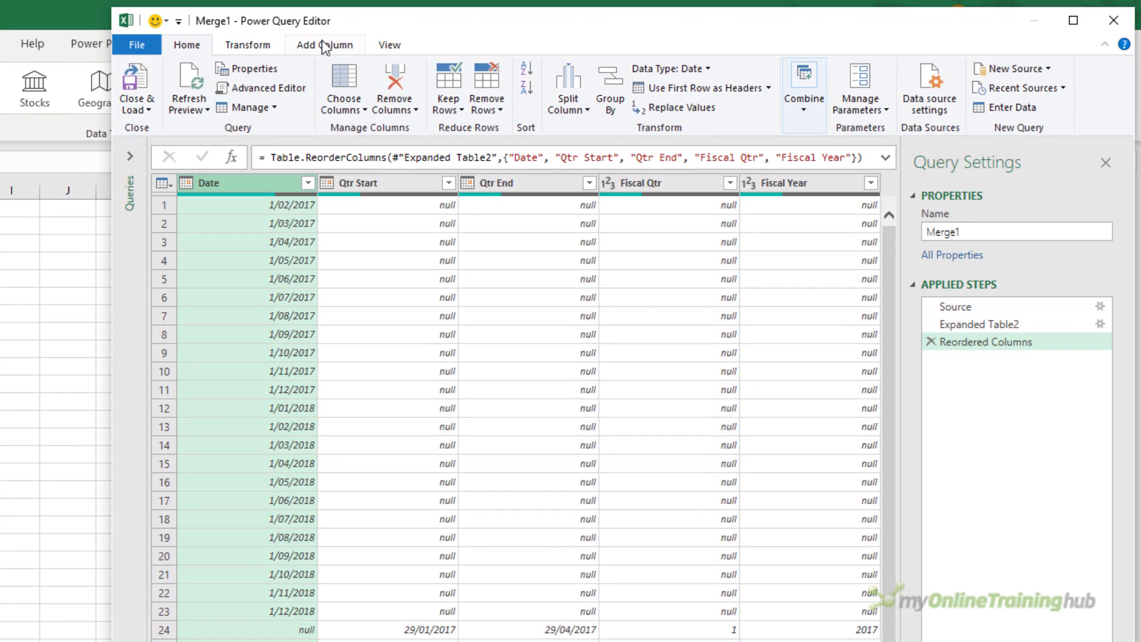
Start a conditional column with the rule: if Date equals null, output the Qtr Start column
{"action": "left_click", "coordinate": [324, 45]}
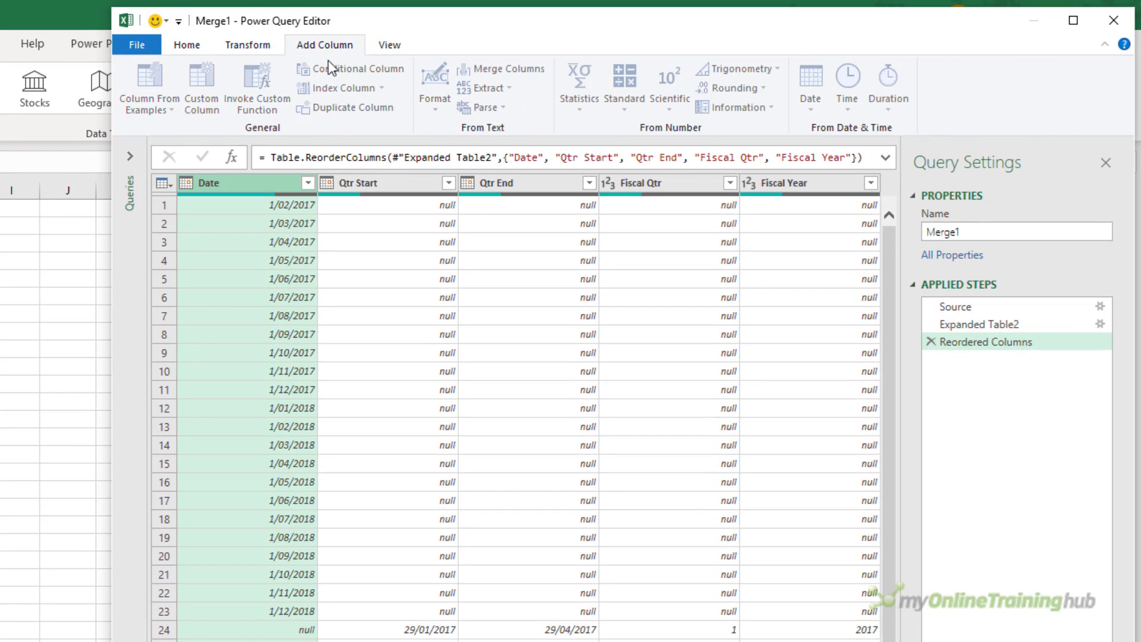
{"action": "left_click", "coordinate": [329, 65]}
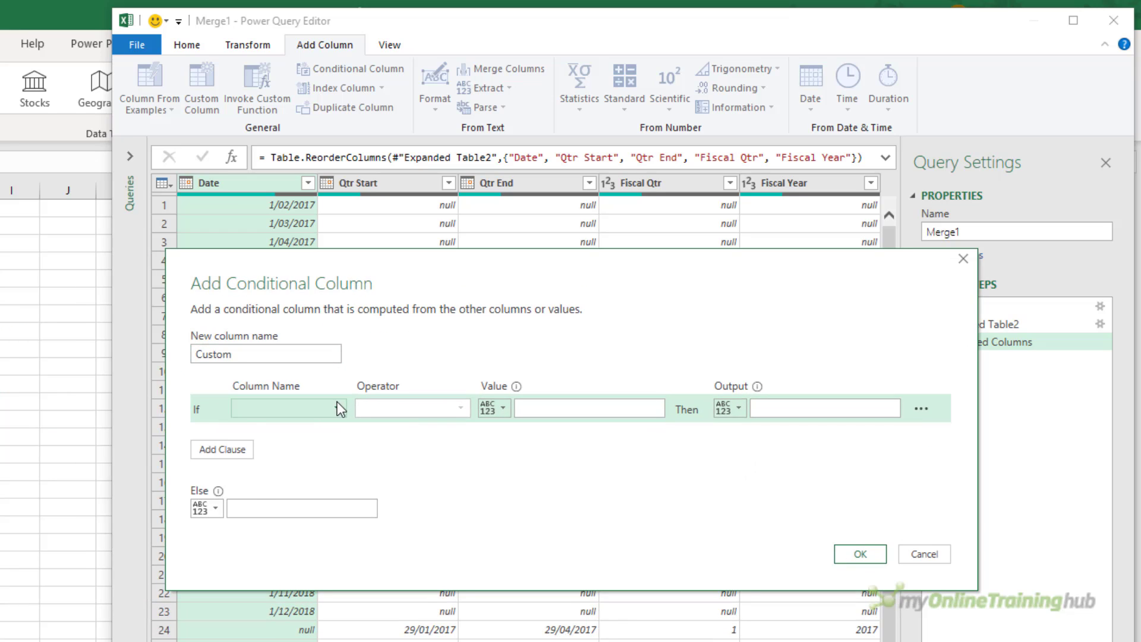
{"action": "left_click", "coordinate": [336, 408]}
{"action": "left_click", "coordinate": [300, 434]}
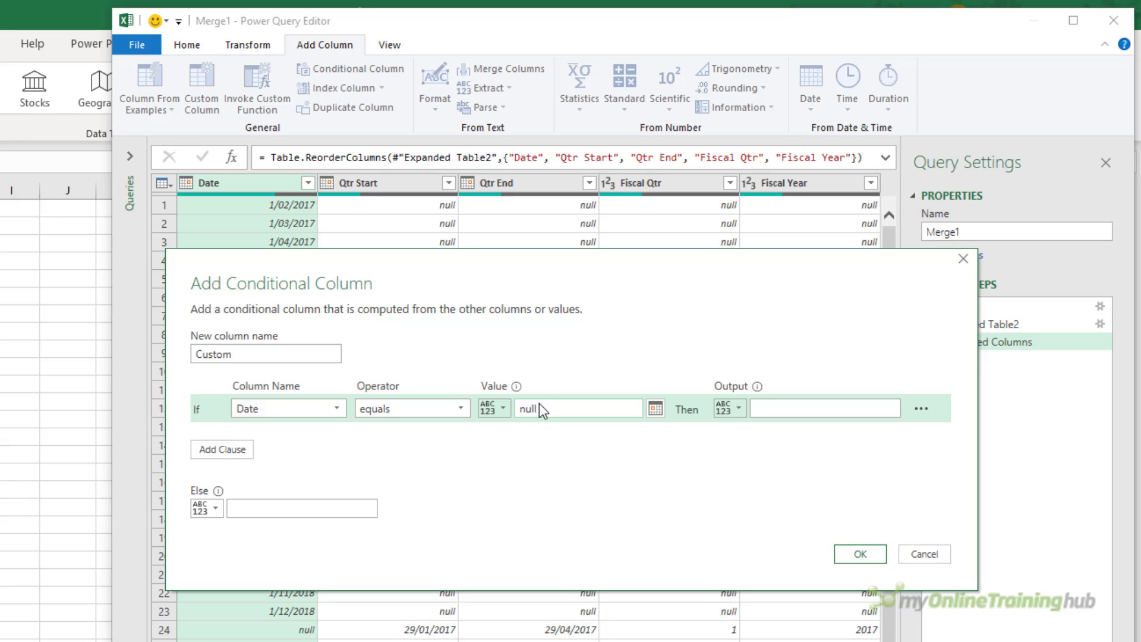
{"action": "left_click", "coordinate": [737, 410]}
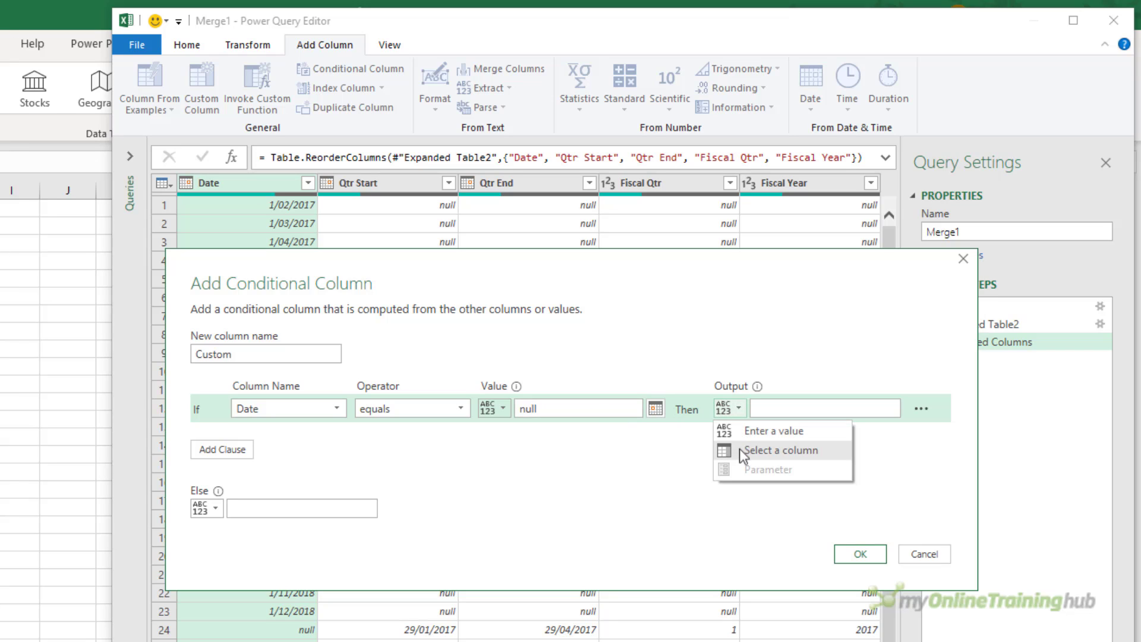
{"action": "left_click", "coordinate": [742, 450]}
{"action": "left_click", "coordinate": [804, 410]}
{"action": "left_click", "coordinate": [801, 443]}
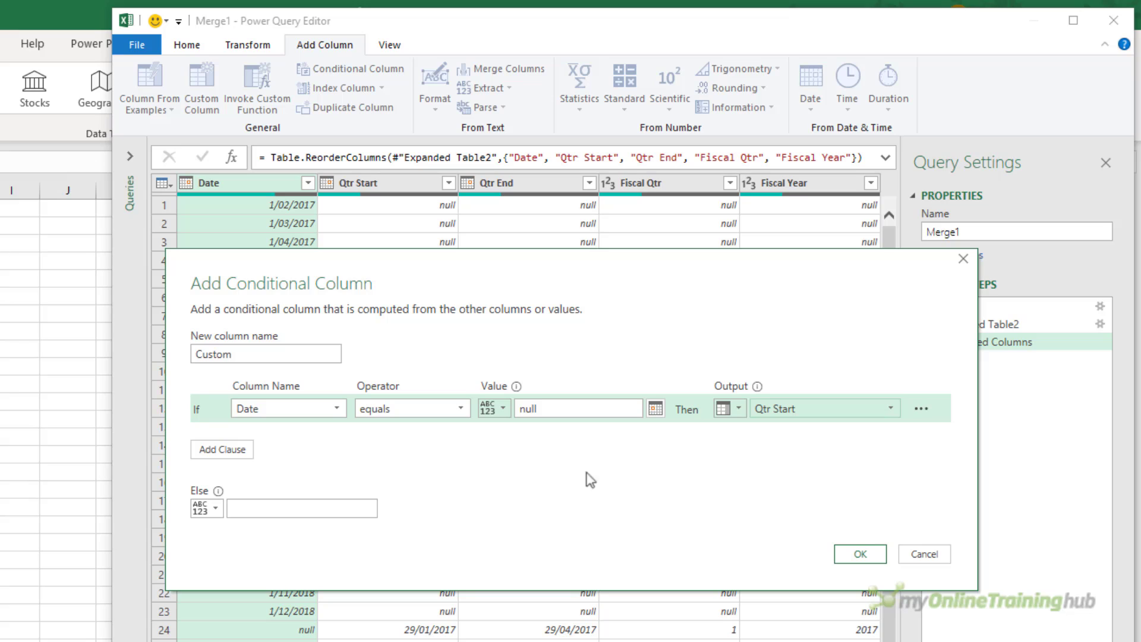
Set the else value to the Date column and create the Custom column
{"action": "left_click", "coordinate": [213, 509]}
{"action": "left_click", "coordinate": [227, 543]}
{"action": "left_click", "coordinate": [259, 510]}
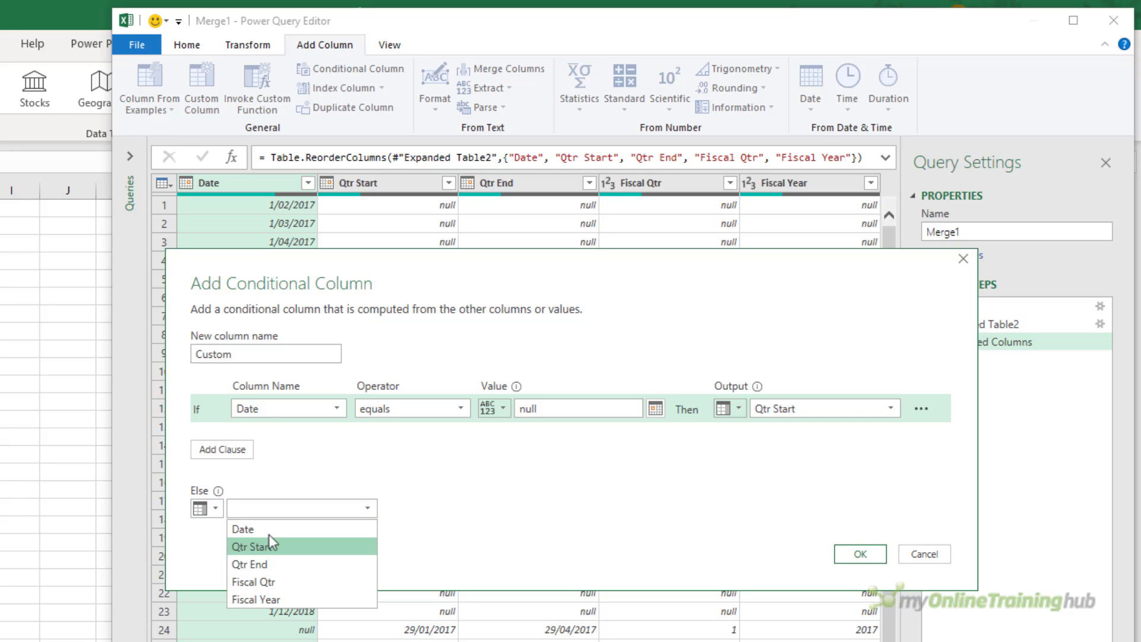
{"action": "left_click", "coordinate": [269, 532]}
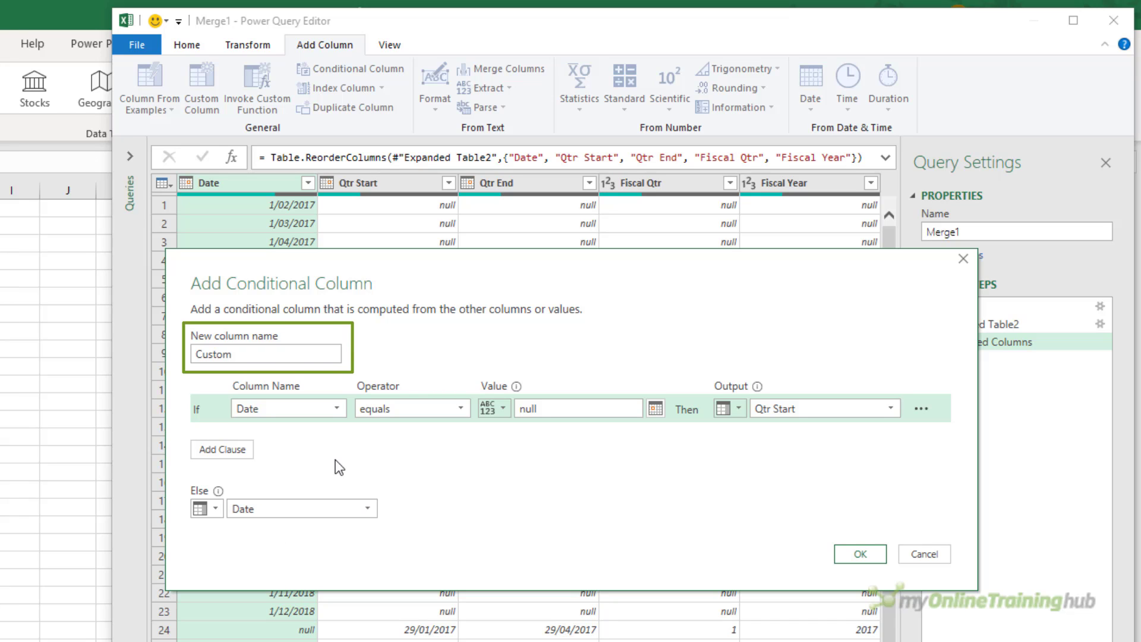
{"action": "left_click", "coordinate": [858, 553]}
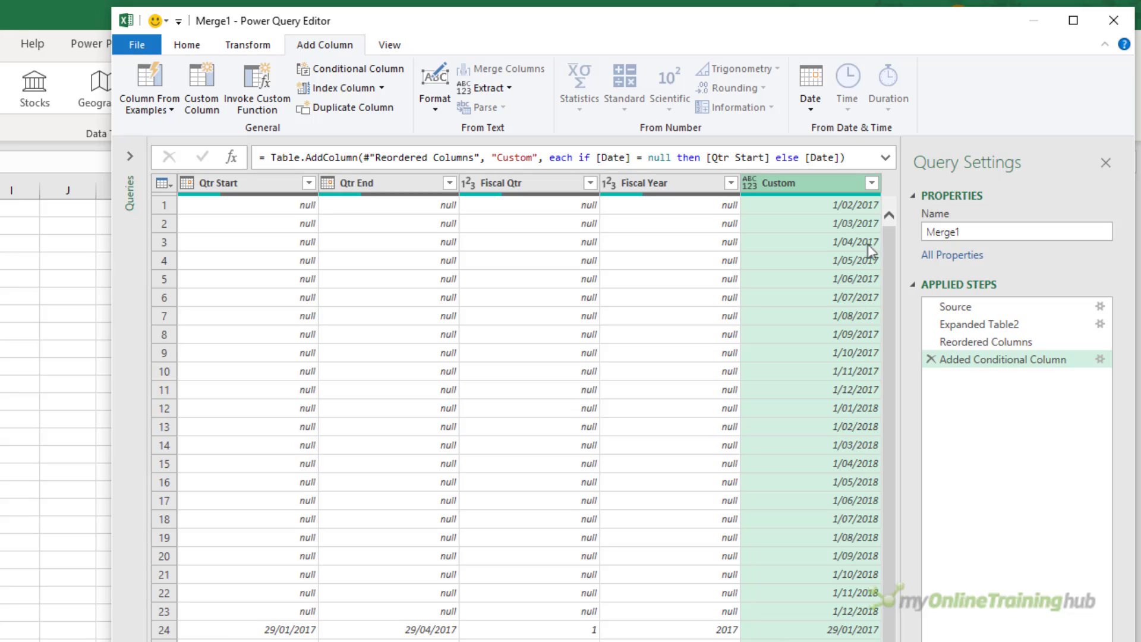
Sort by Custom ascending and fill Qtr Start through Fiscal Year down
{"action": "left_click", "coordinate": [871, 185]}
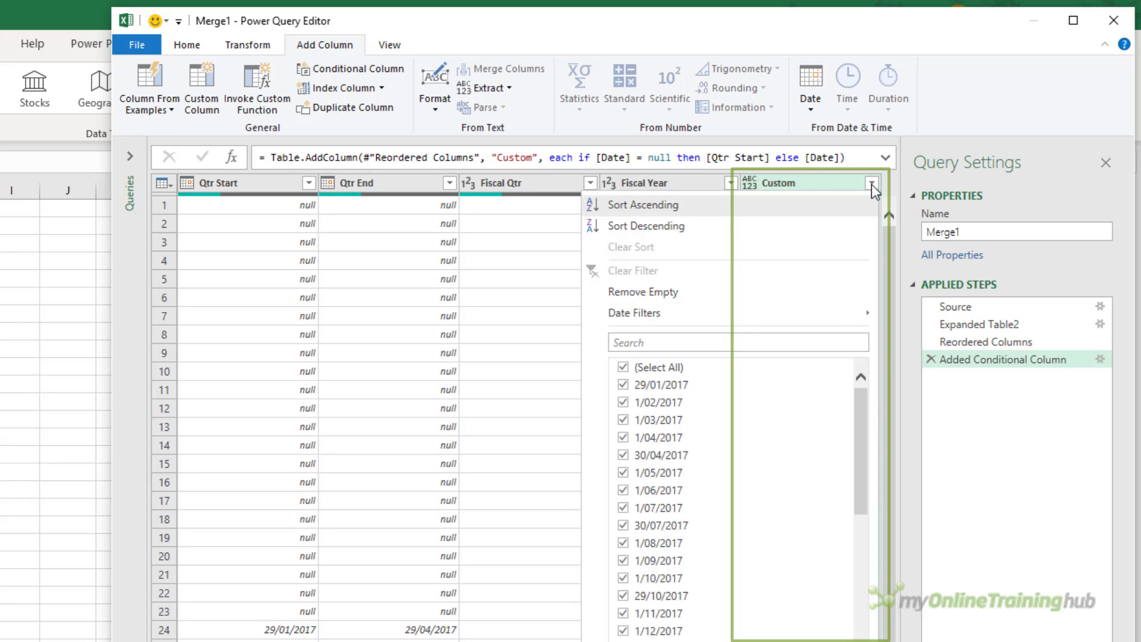
{"action": "left_click", "coordinate": [704, 205]}
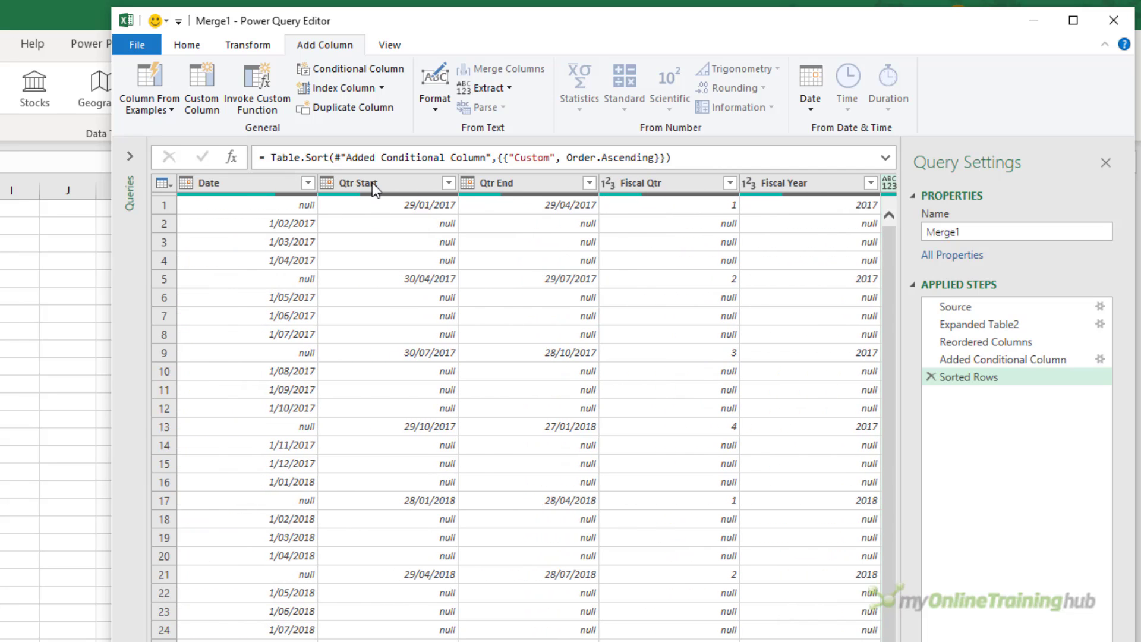
{"action": "left_click", "coordinate": [372, 183]}
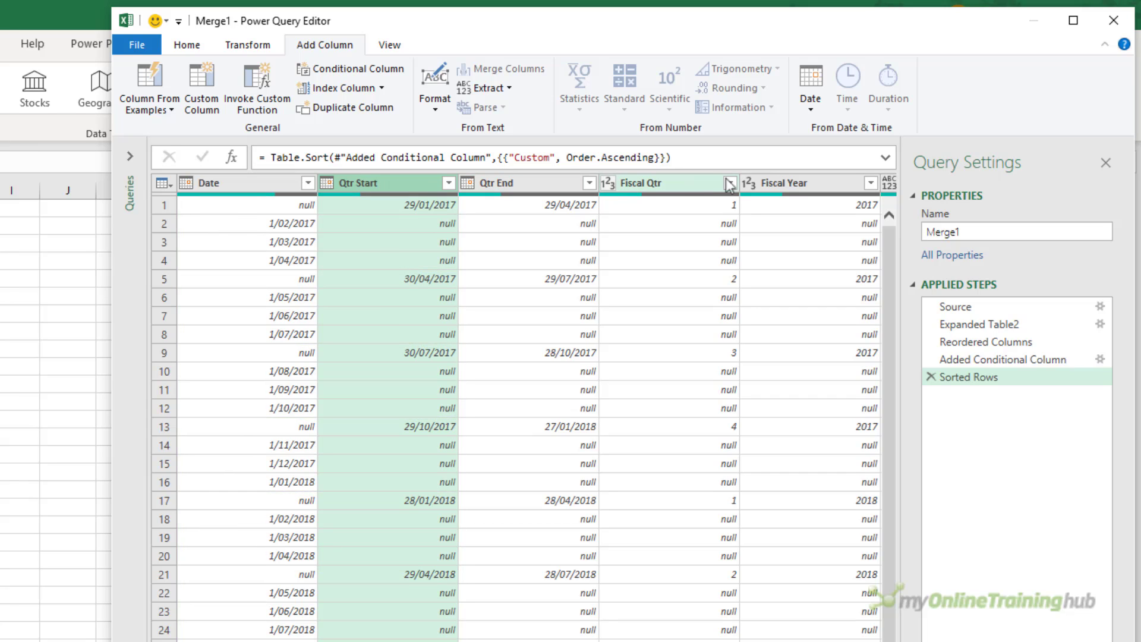
{"action": "left_click", "coordinate": [784, 183], "text": "shift"}
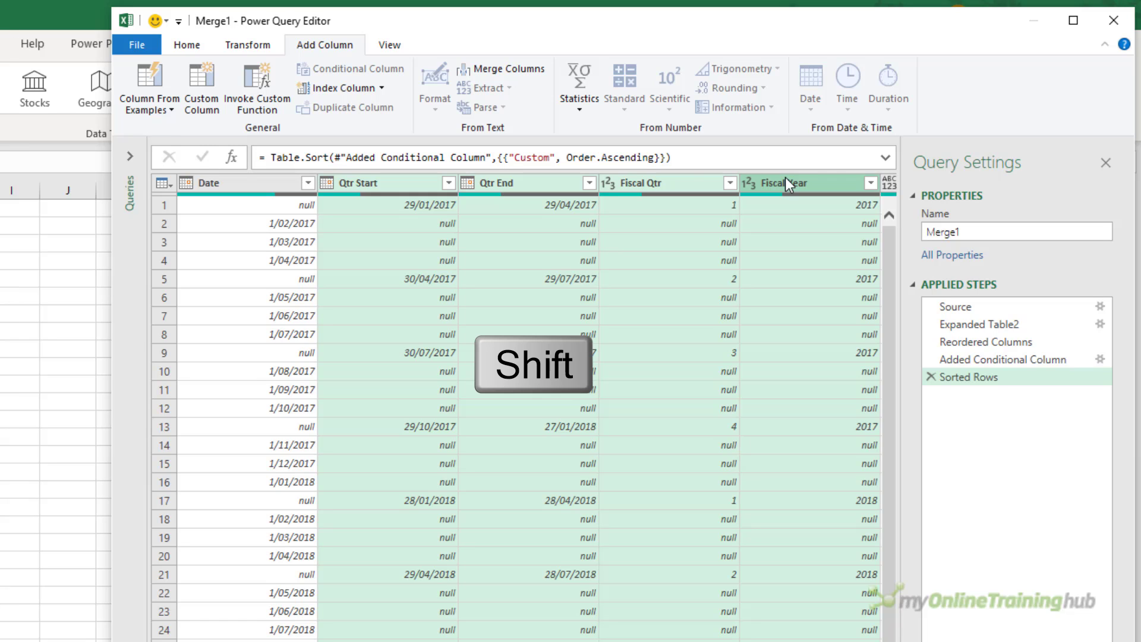
{"action": "left_click", "coordinate": [248, 45]}
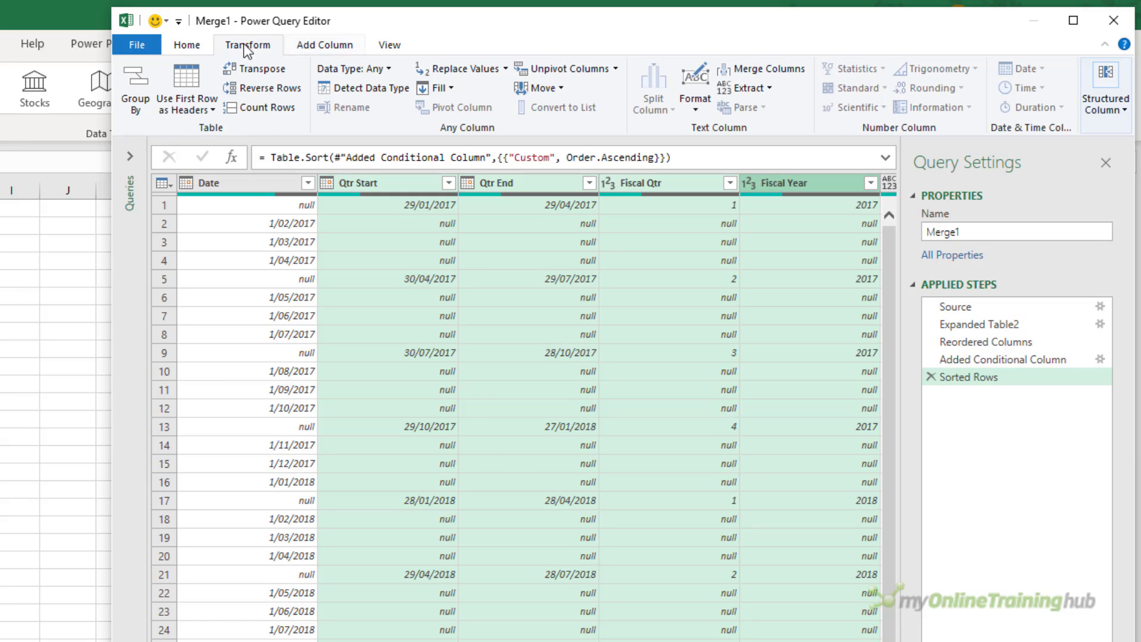
{"action": "left_click", "coordinate": [452, 89]}
{"action": "left_click", "coordinate": [455, 111]}
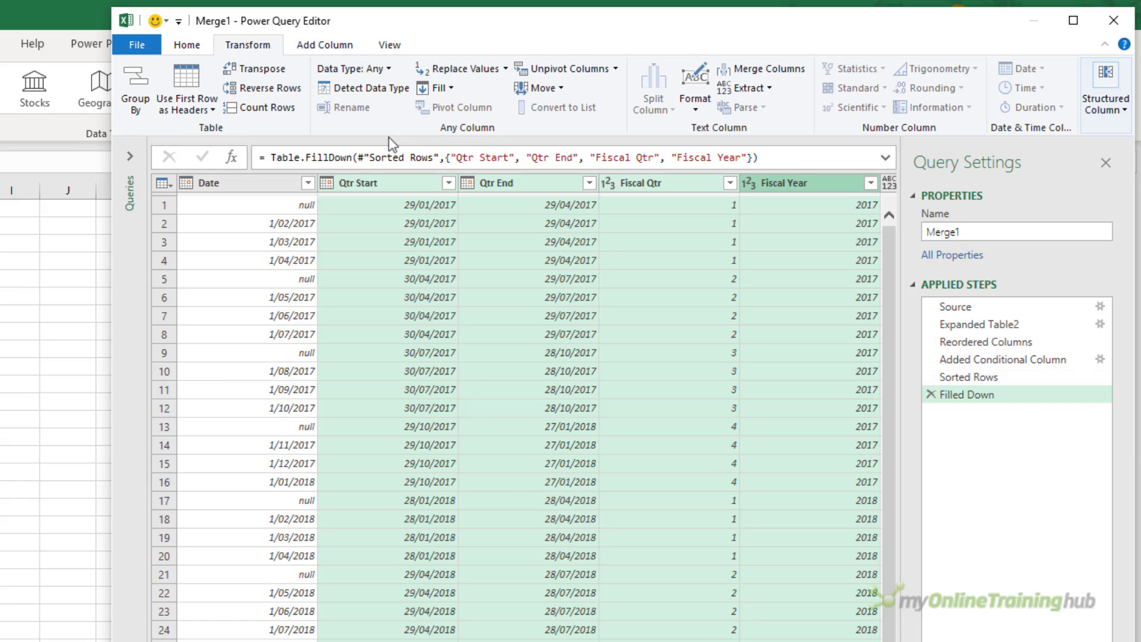
{"action": "left_click", "coordinate": [165, 225]}
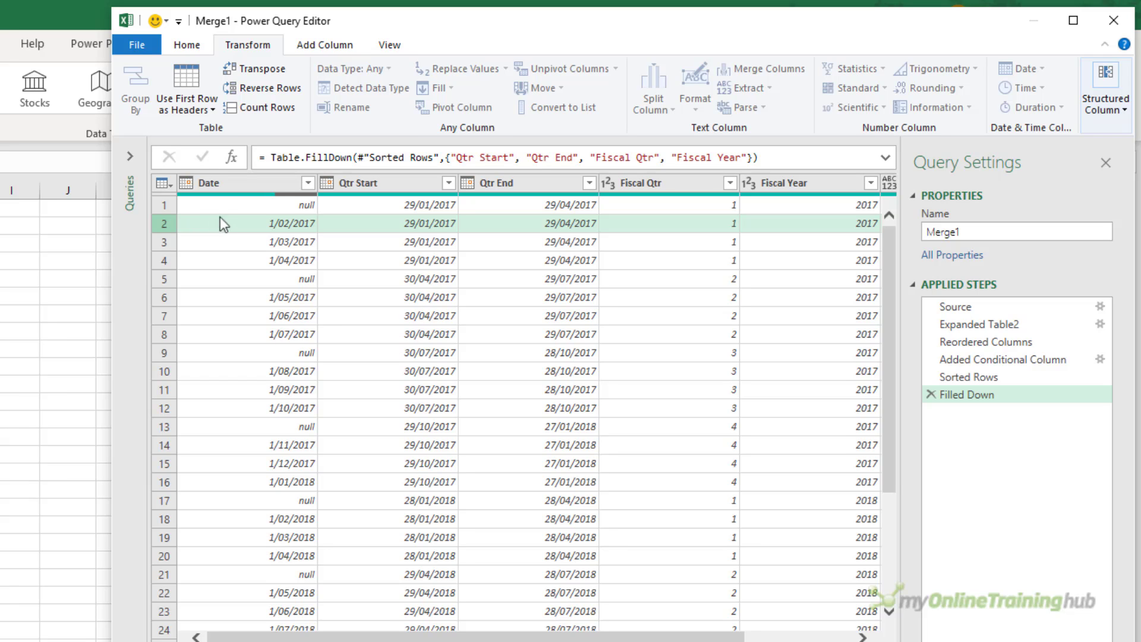
Filter the Date column to remove the (null) rows
{"action": "left_click", "coordinate": [290, 206]}
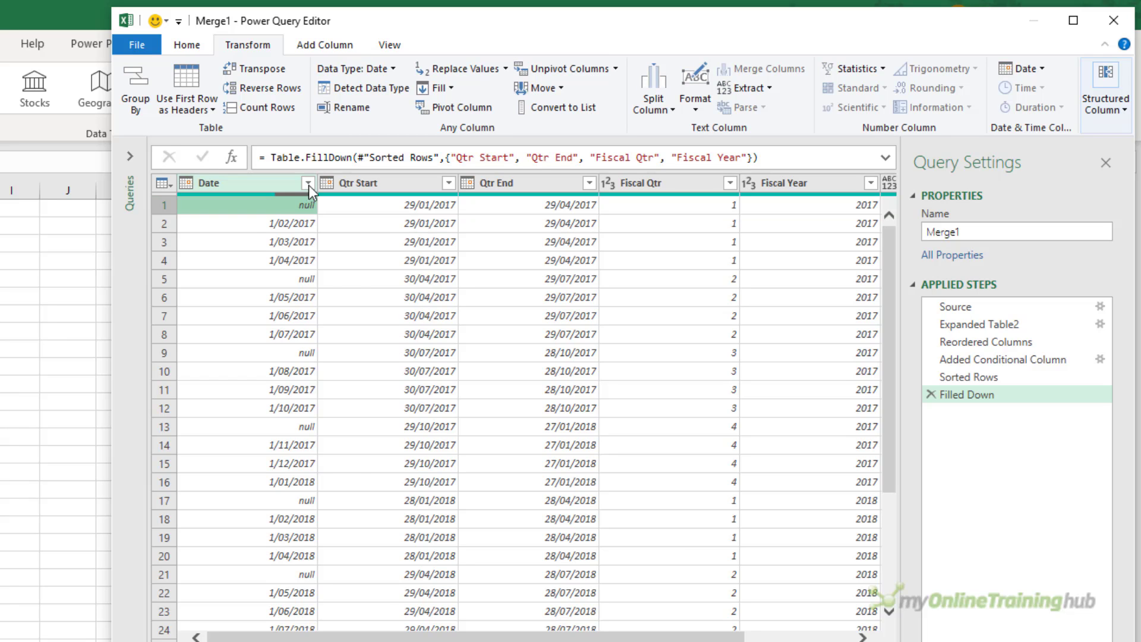
{"action": "left_click", "coordinate": [308, 183]}
{"action": "left_click", "coordinate": [343, 385]}
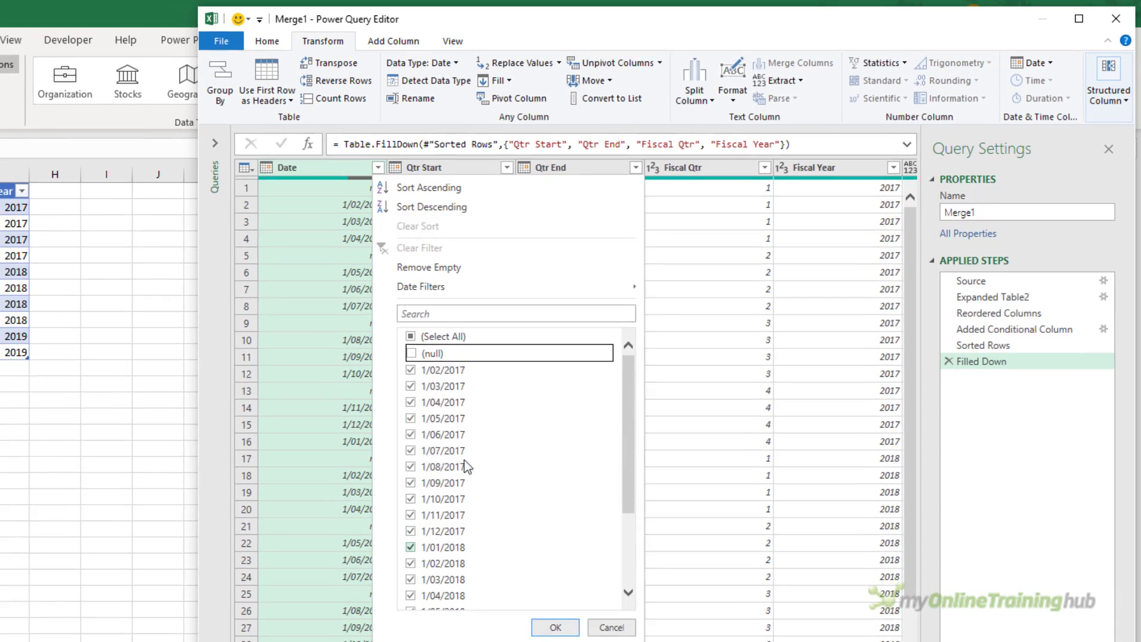
{"action": "left_click", "coordinate": [547, 622]}
Delete the Custom helper column and rename the query to 4-5-4Calendar
{"action": "scroll", "coordinate": [577, 369], "scroll_direction": "right", "scroll_amount": 3}
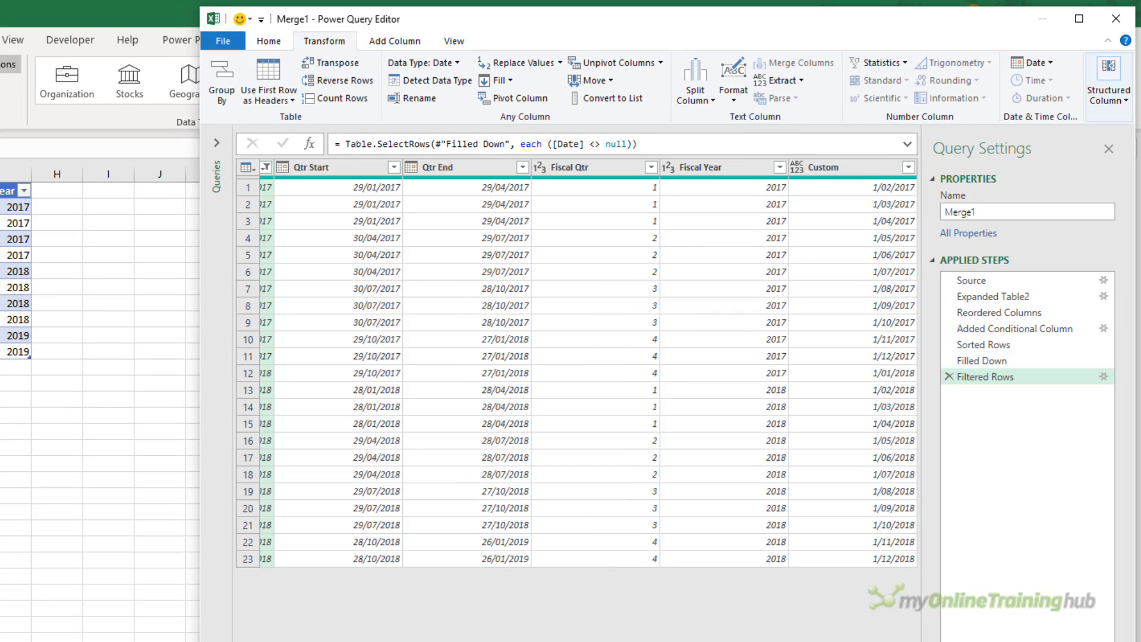
{"action": "left_click", "coordinate": [845, 168]}
{"action": "key", "text": "Delete"}
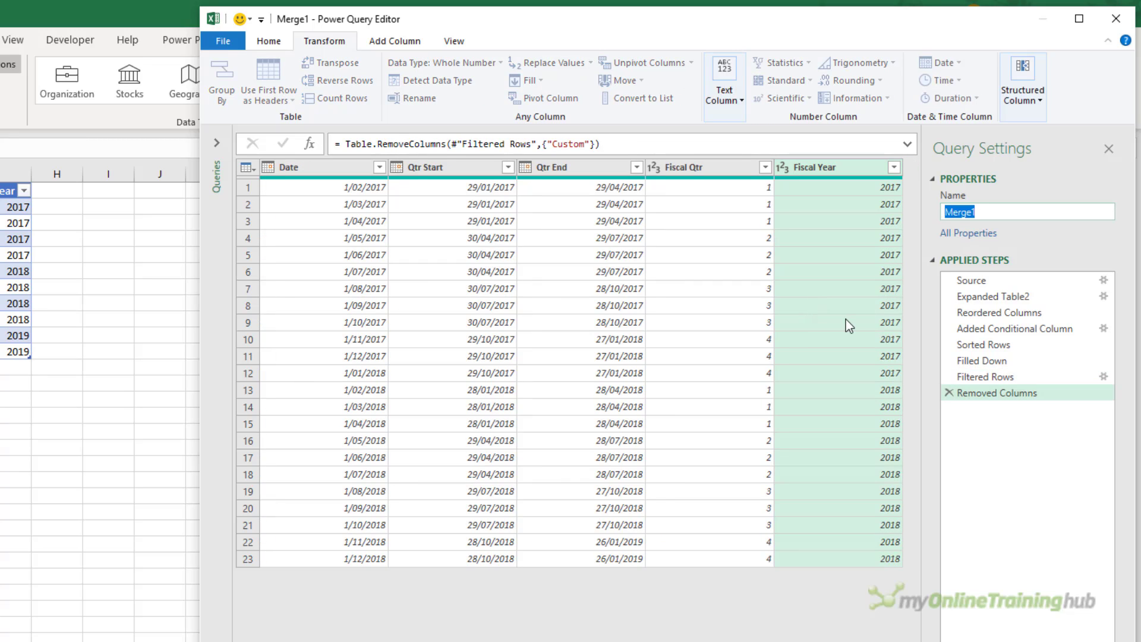
{"action": "type", "text": "4-5-4Calendar"}
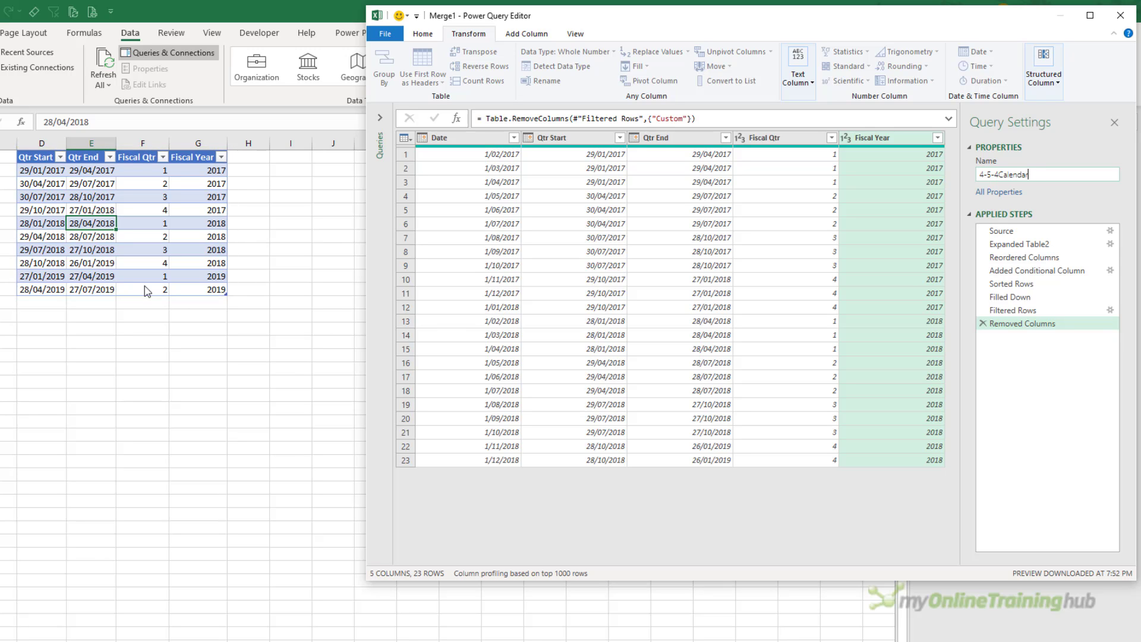
Close and load 4-5-4Calendar as Only Create Connection, then select cell I1
{"action": "left_click", "coordinate": [420, 34]}
{"action": "left_click", "coordinate": [384, 79]}
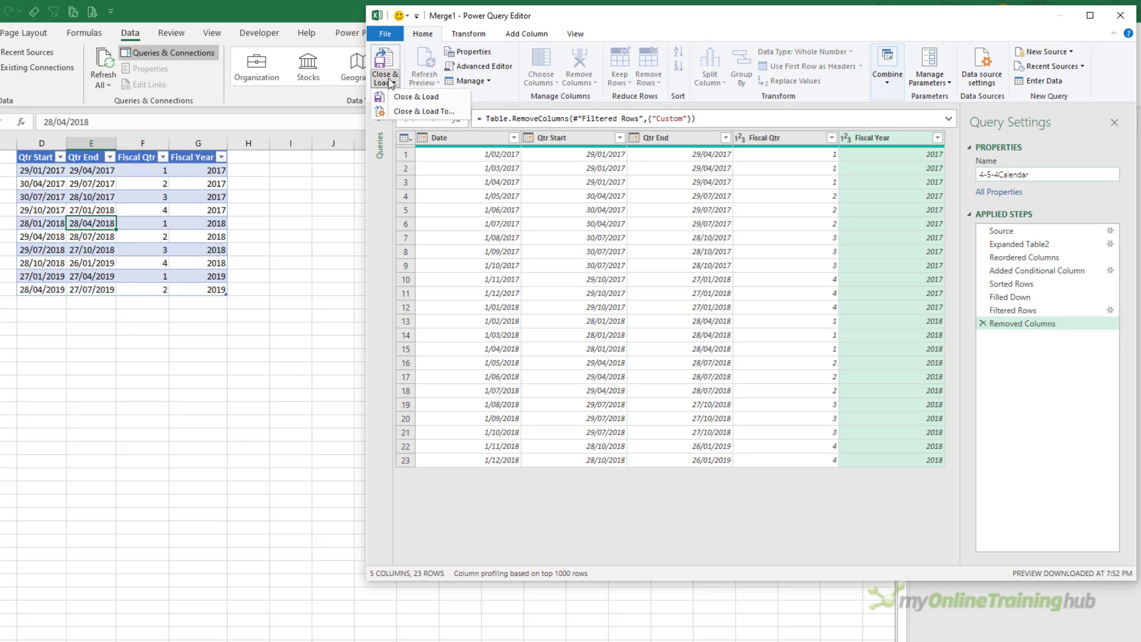
{"action": "left_click", "coordinate": [398, 112]}
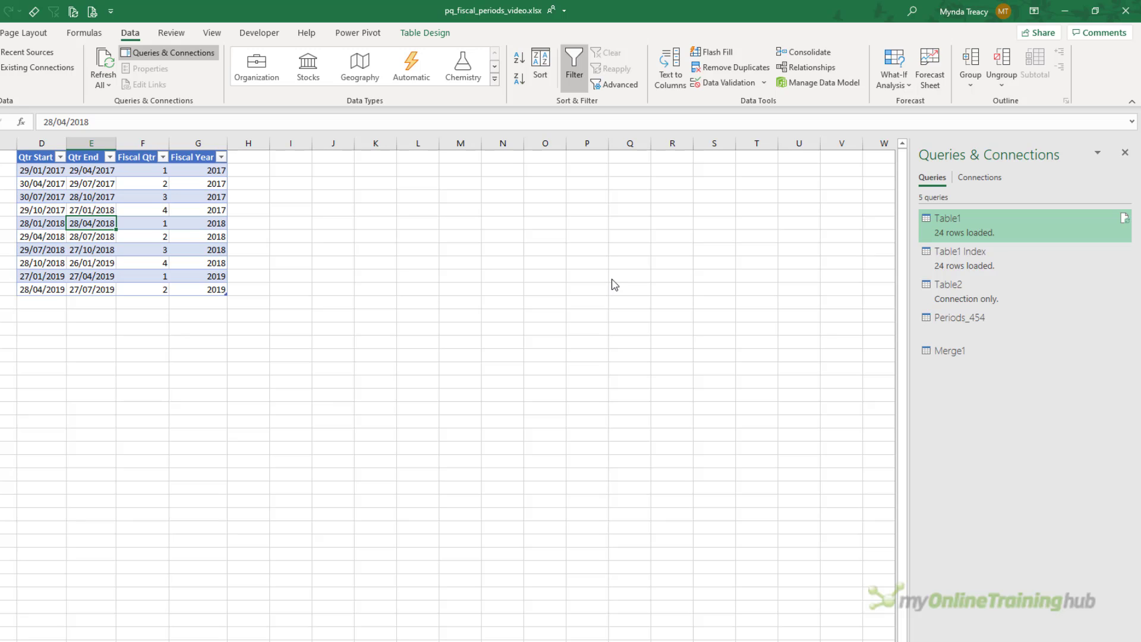
{"action": "left_click", "coordinate": [263, 477]}
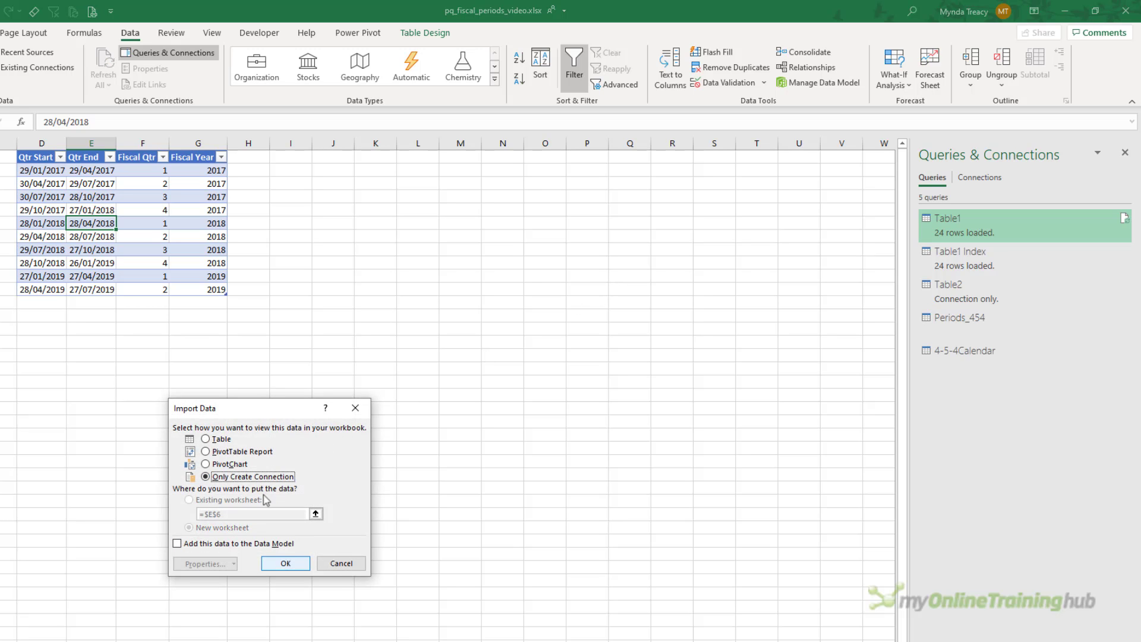
{"action": "left_click", "coordinate": [286, 563]}
{"action": "left_click", "coordinate": [24, 226]}
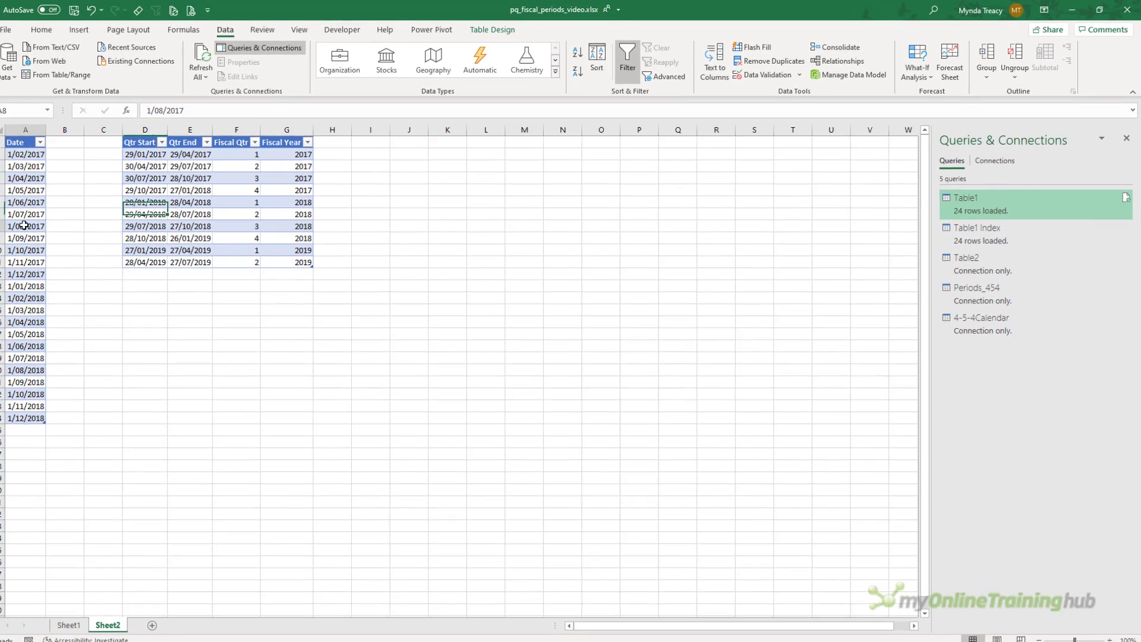
{"action": "left_click", "coordinate": [144, 190]}
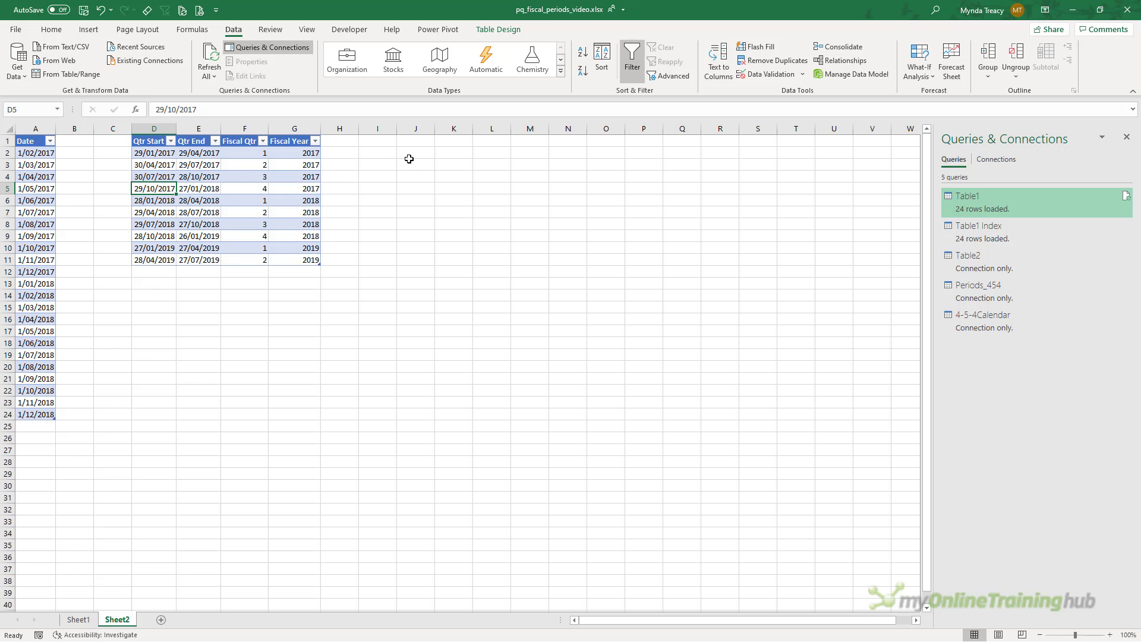
{"action": "left_click", "coordinate": [394, 141]}
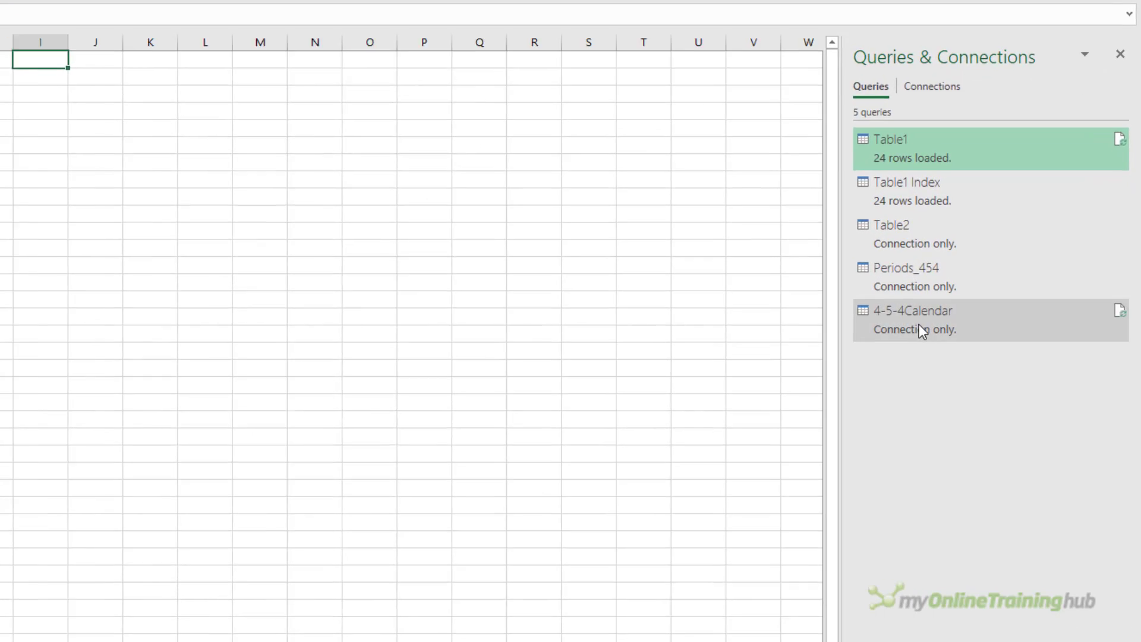
Load the 4-5-4Calendar connection as a table at $I$1 on the existing worksheet
{"action": "right_click", "coordinate": [987, 325]}
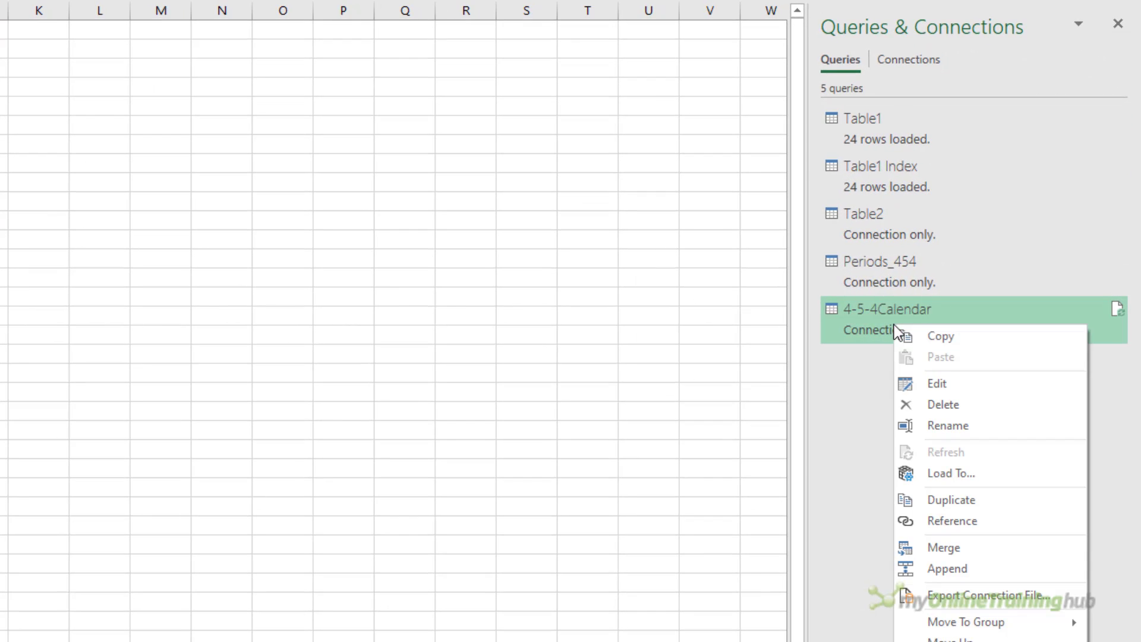
{"action": "left_click", "coordinate": [1005, 473]}
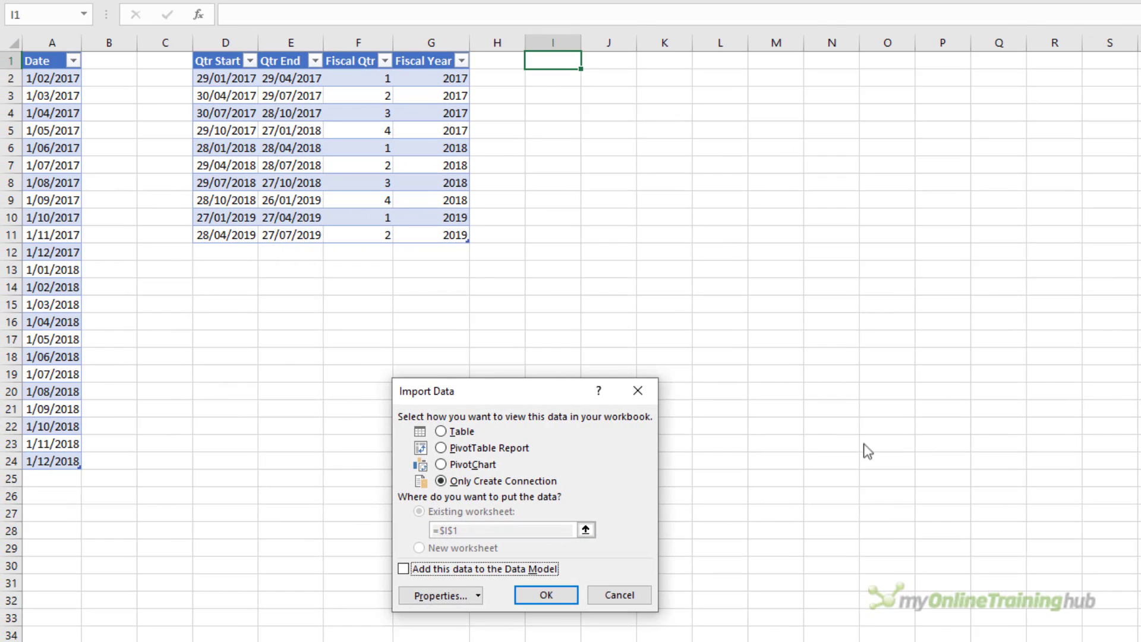
{"action": "left_click", "coordinate": [455, 432]}
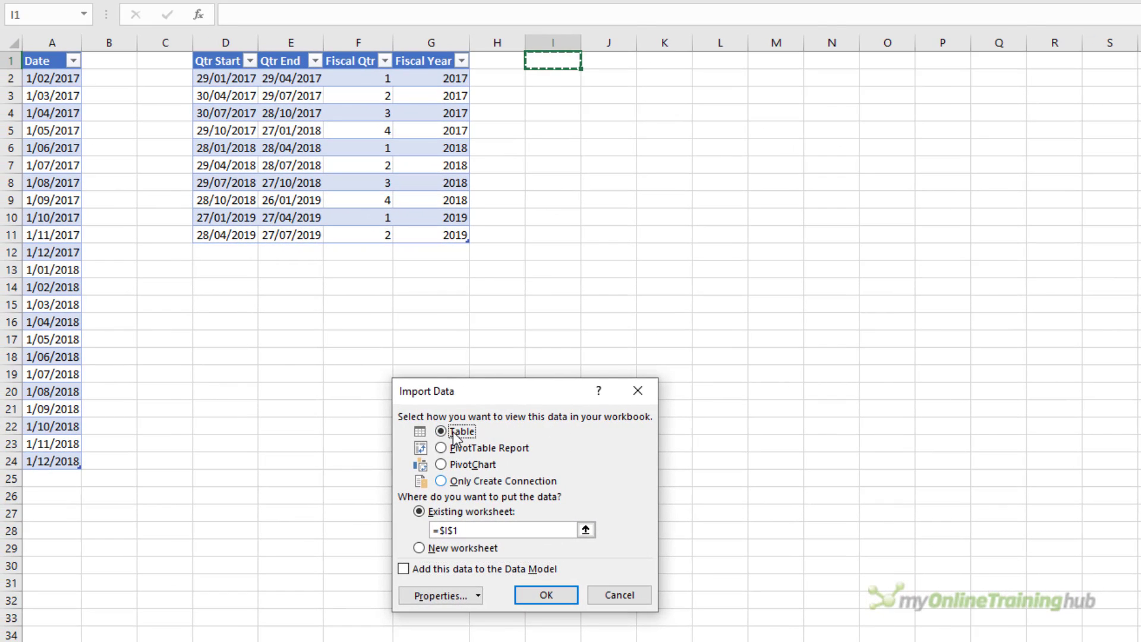
{"action": "left_click", "coordinate": [545, 594]}
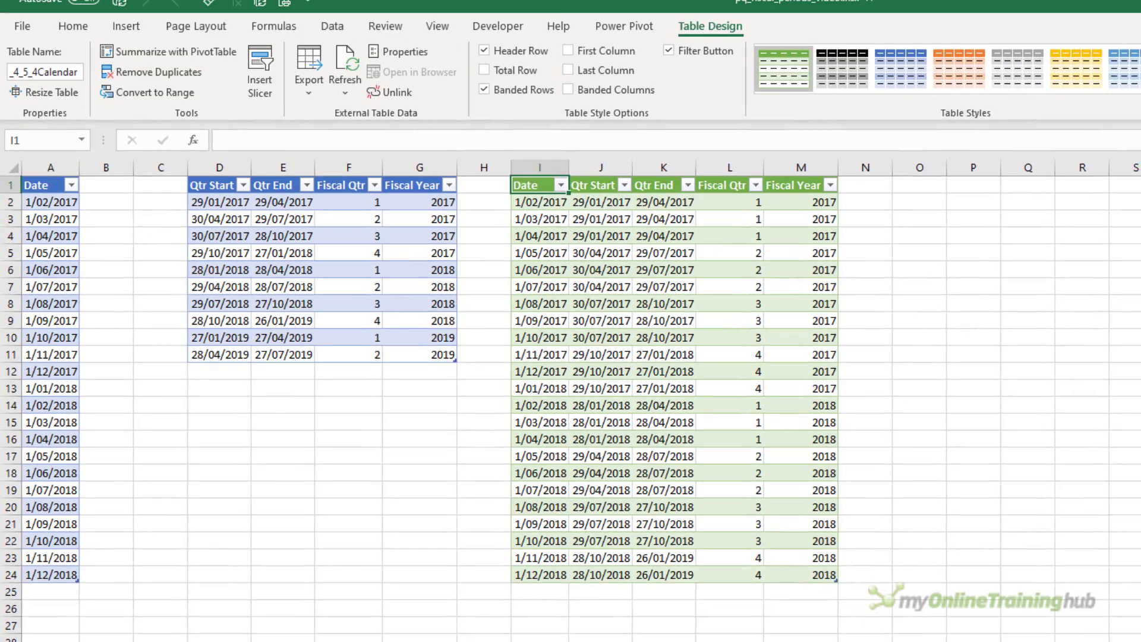
{"action": "left_click", "coordinate": [749, 42]}
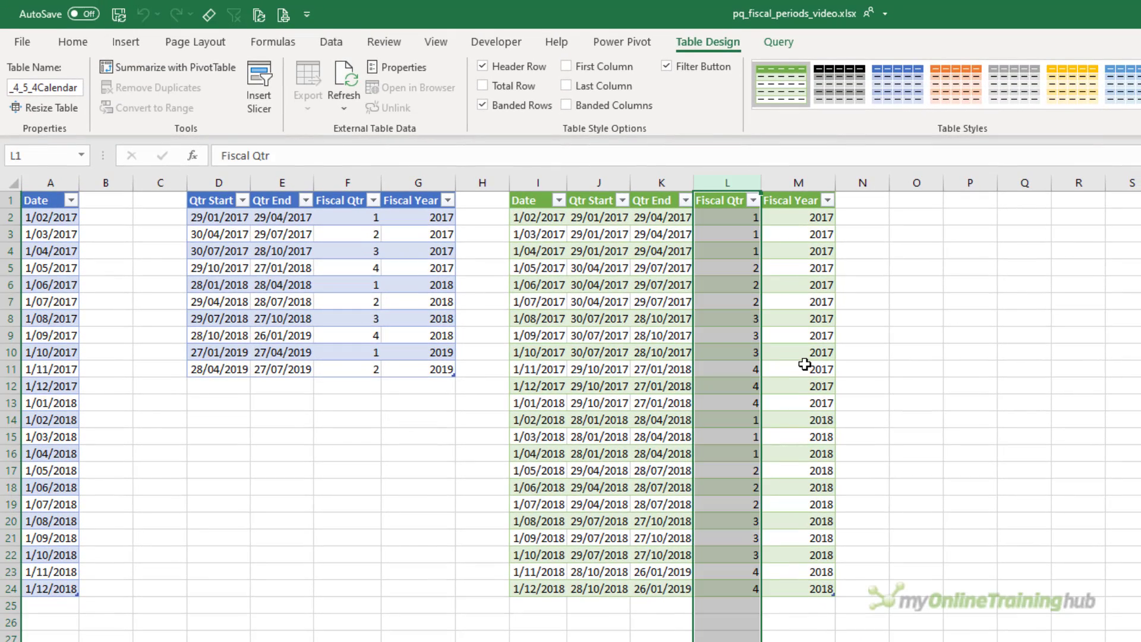
{"action": "left_click_drag", "start_coordinate": [366, 218], "coordinate": [345, 366]}
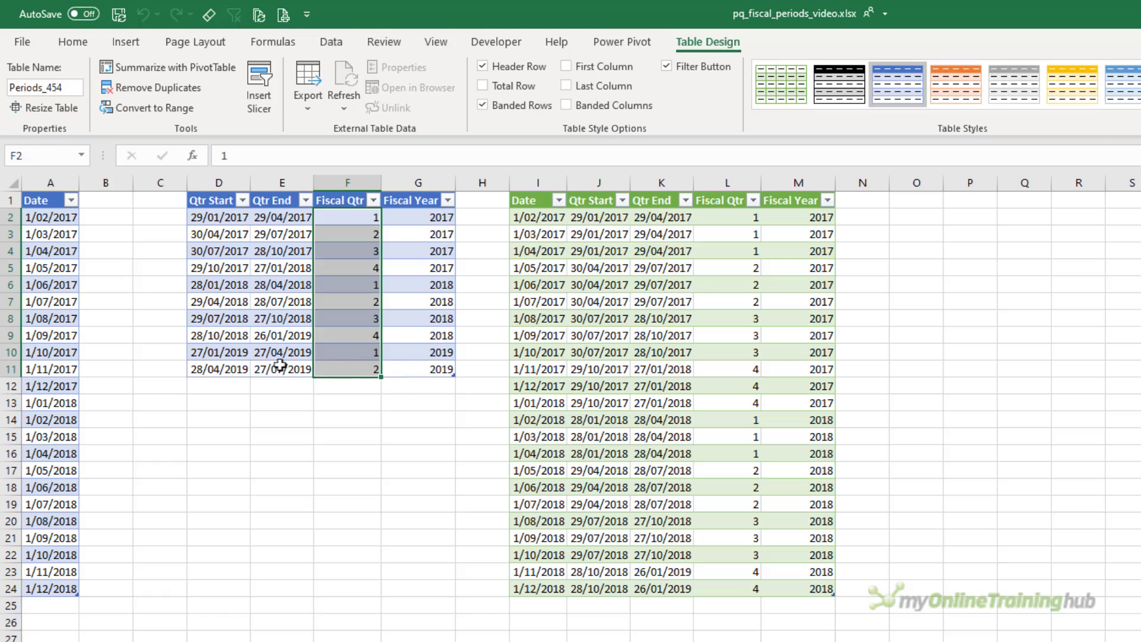